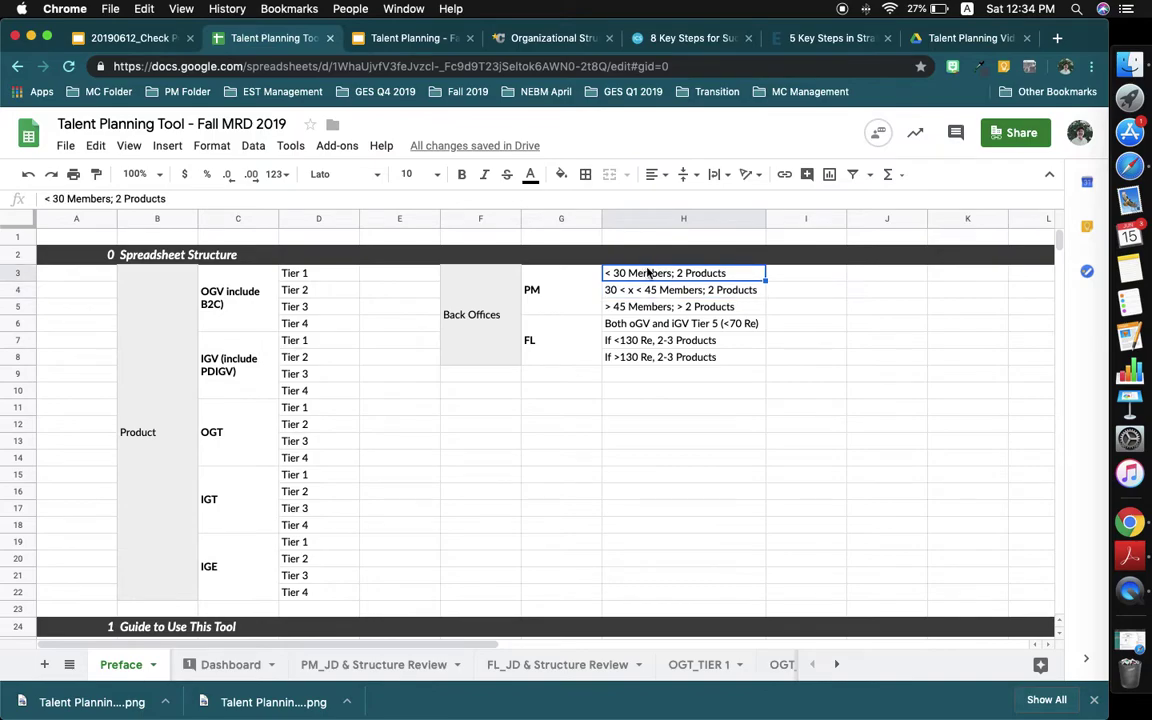
Step: Review the PM and FL back-office criteria in the Spreadsheet Structure section of the Preface sheet
left_click(649, 290)
left_click(645, 306)
left_click(645, 342)
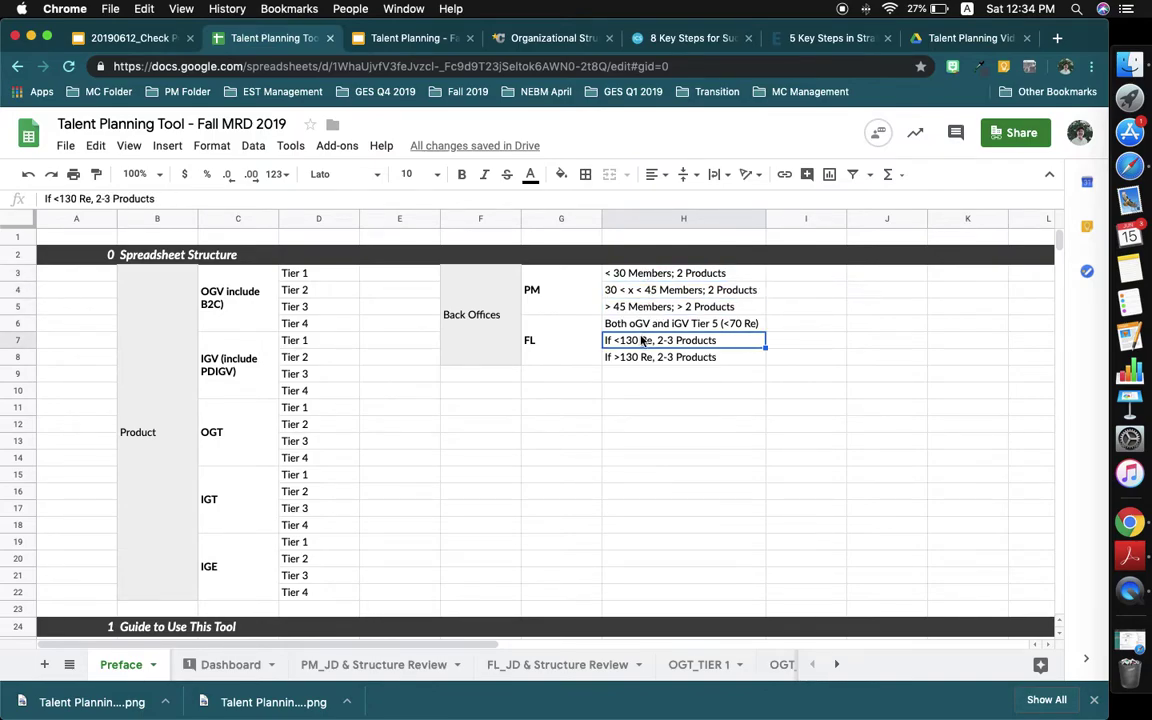
Step: Read the Guide to Use This Tool section, examining step a about watching the explanation video
scroll(646, 383, "down", 5)
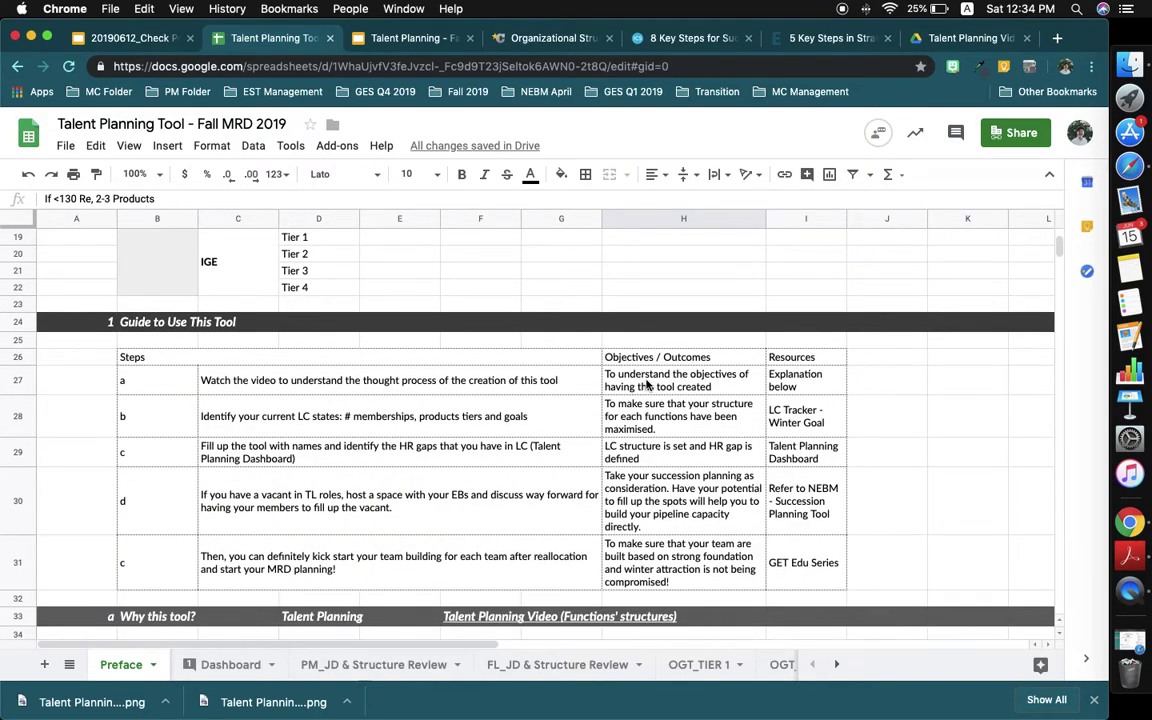
left_click(130, 321)
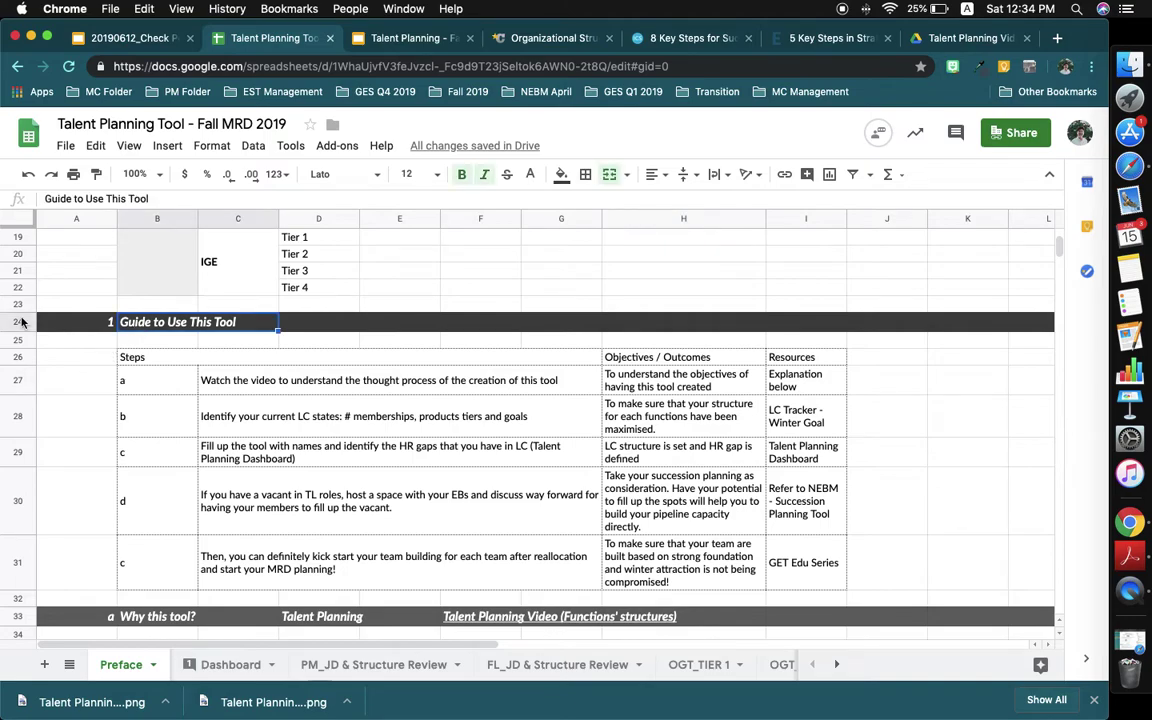
left_click(22, 321)
left_click(150, 325)
left_click(152, 380)
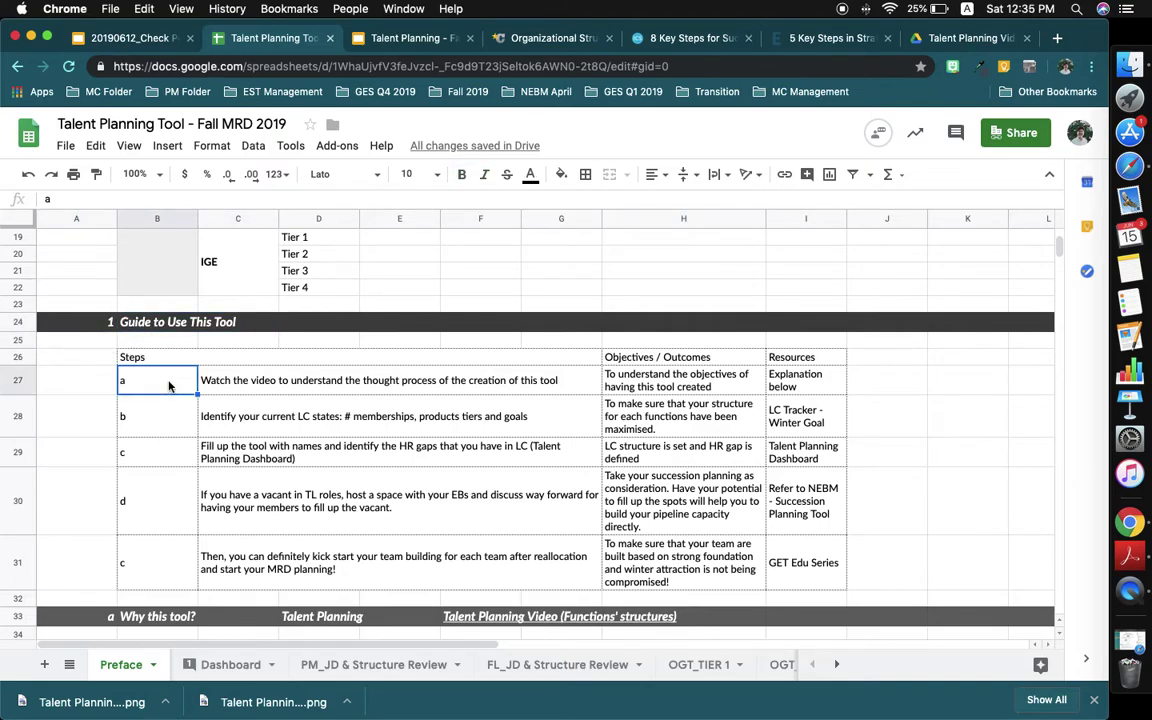
left_click(313, 393)
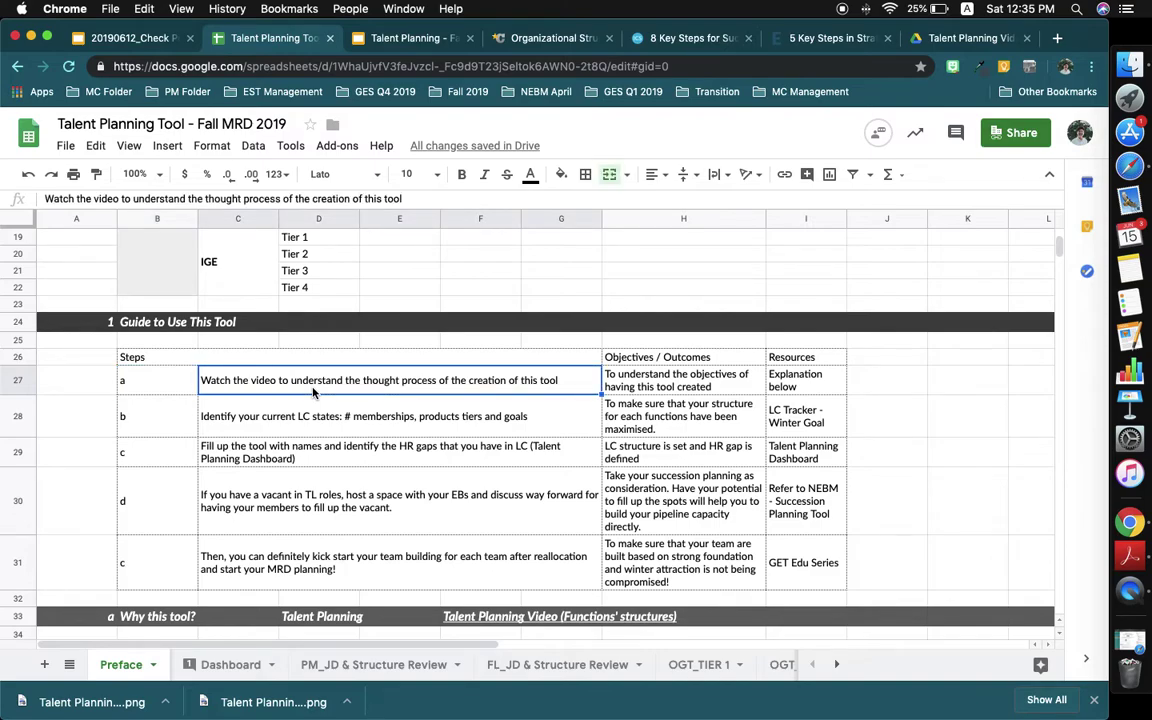
left_click(180, 416)
Step: Look over the Why this tool? section and open its linked Talent Planning Video folder in Google Drive
scroll(185, 420, "down", 10)
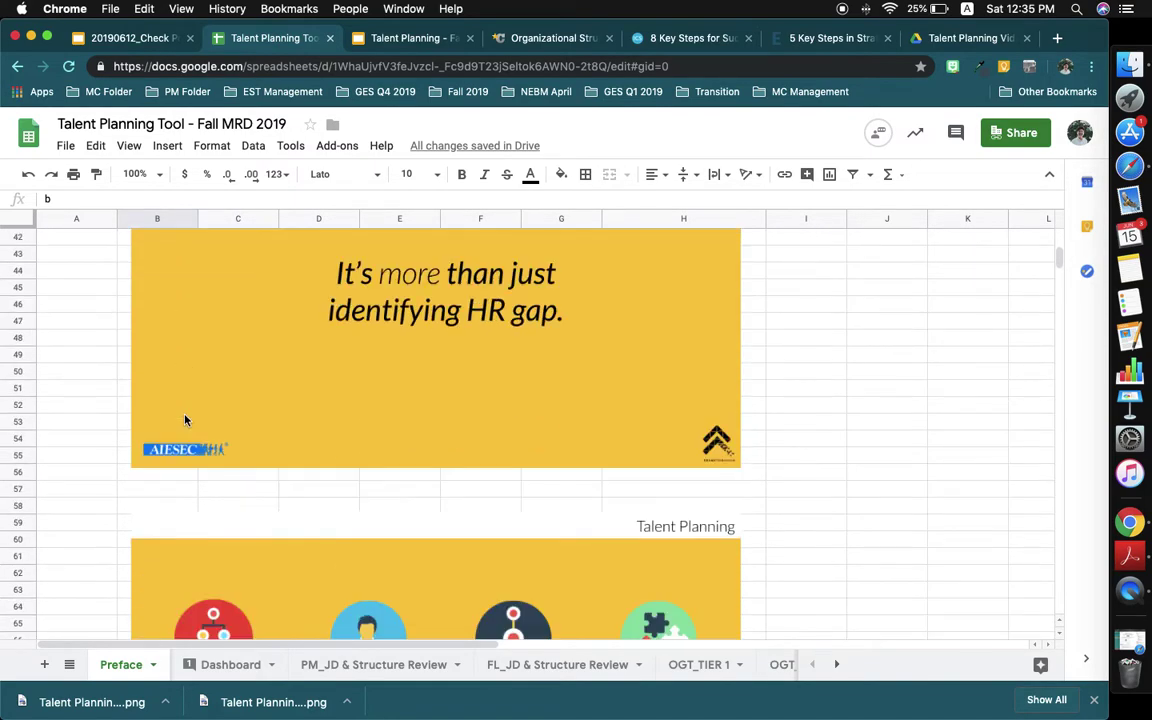
scroll(185, 420, "up", 10)
scroll(185, 420, "down", 4)
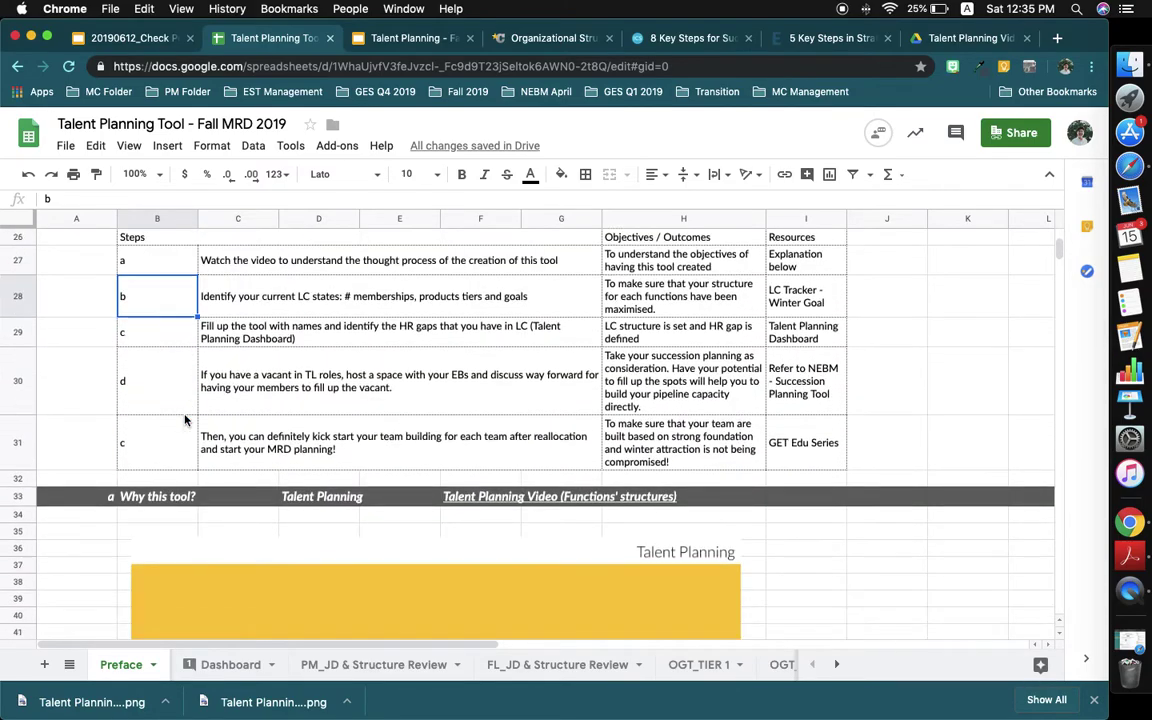
scroll(185, 420, "down", 3)
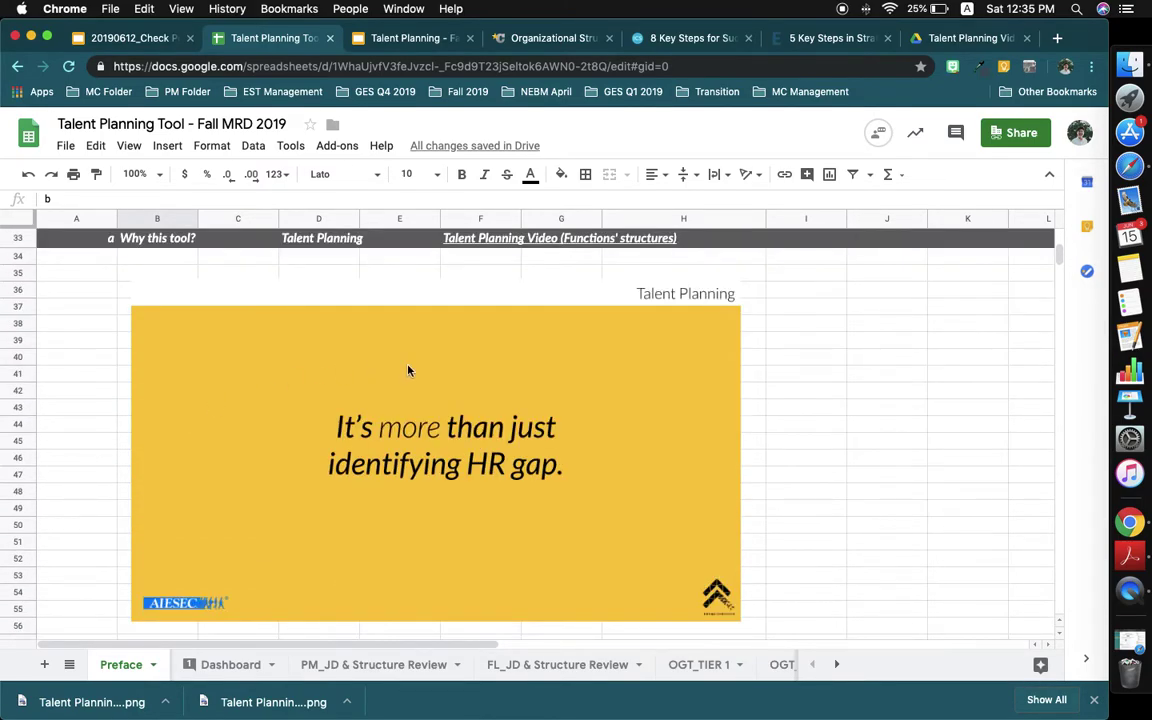
scroll(408, 371, "down", 3)
scroll(408, 371, "up", 6)
scroll(408, 371, "right", 1)
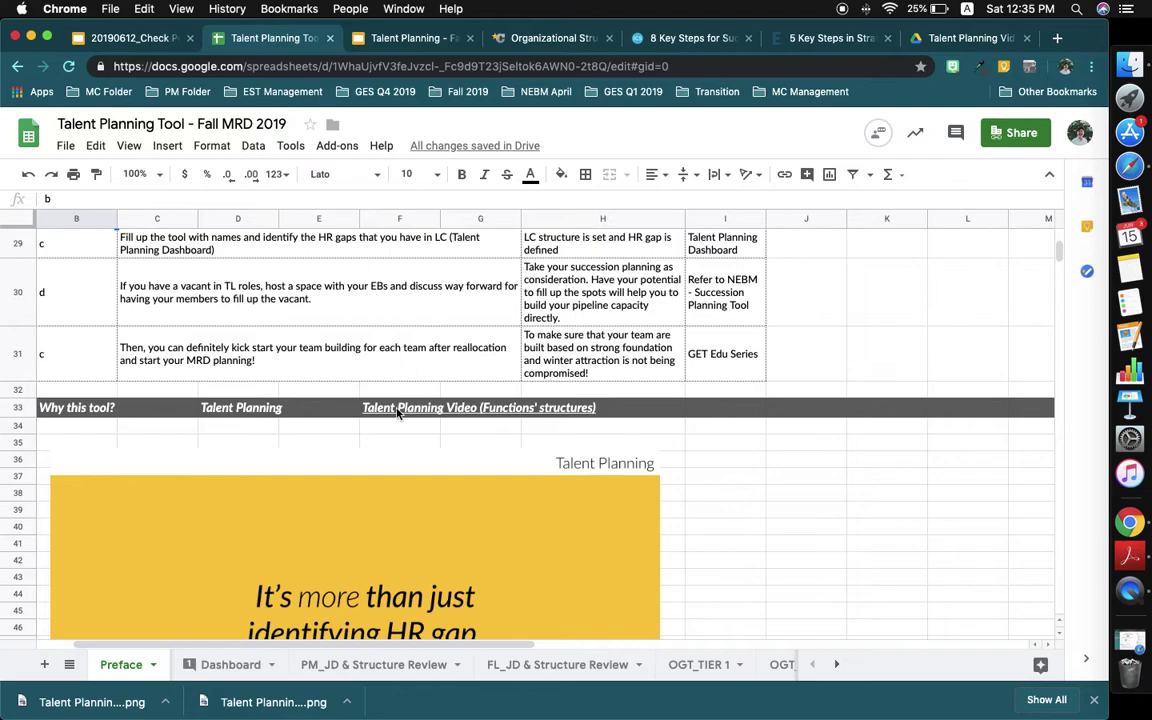
mouse_move(405, 407)
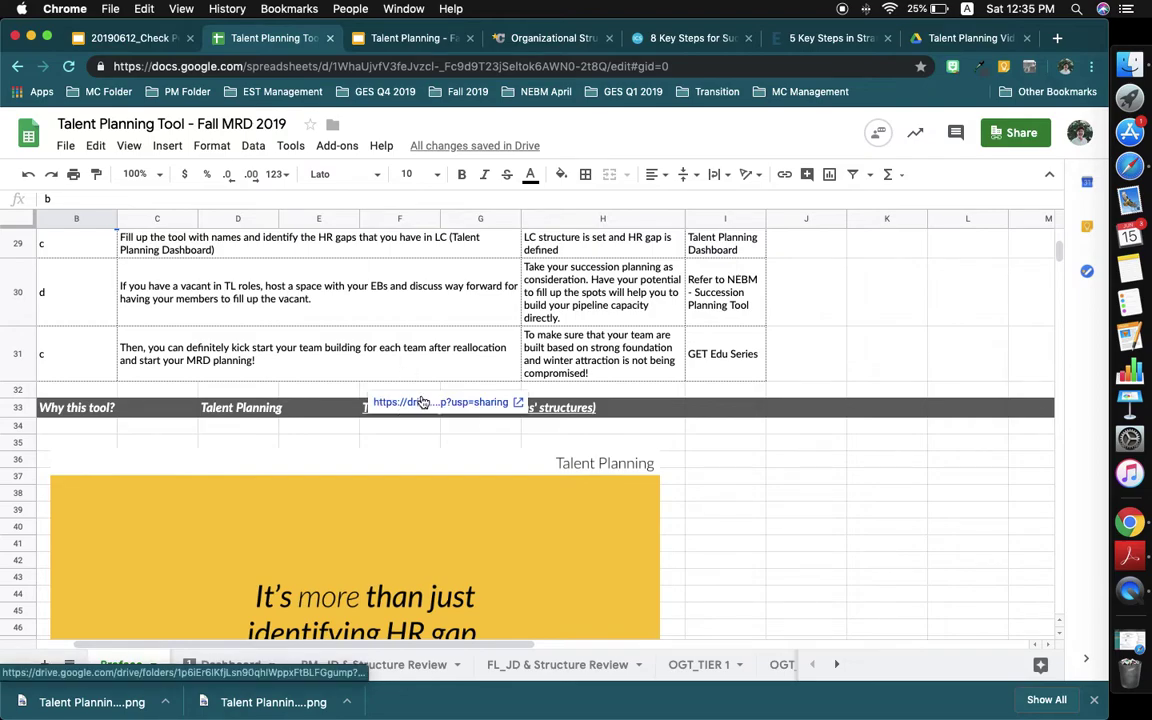
left_click(423, 403)
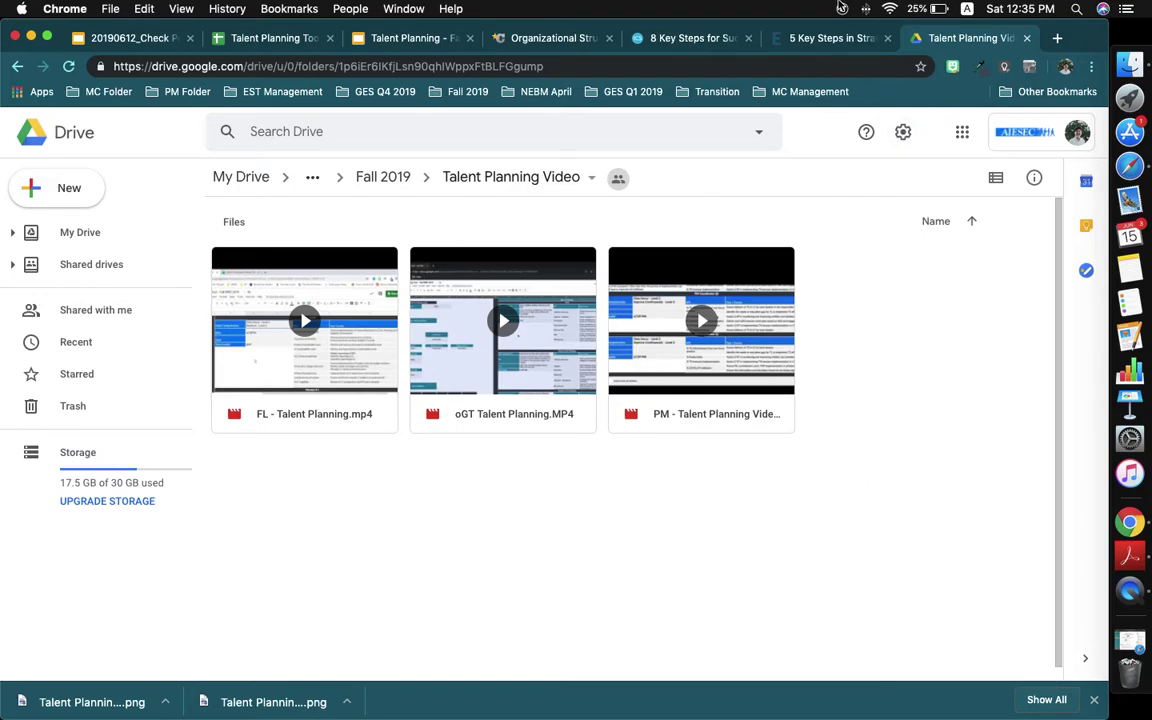
Step: View the Talent Planning - Fall MRD 2019 presentation in Google Slides, and return to the guide table in the Talent Planning Tool spreadsheet
left_click(409, 40)
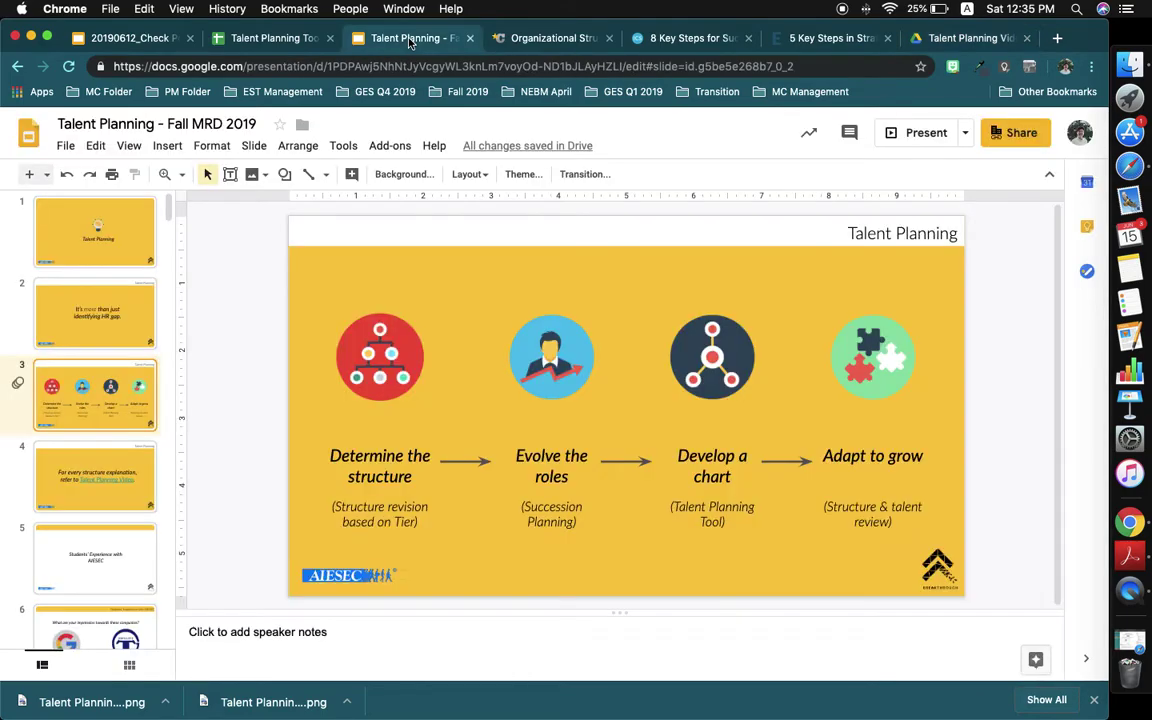
left_click(259, 40)
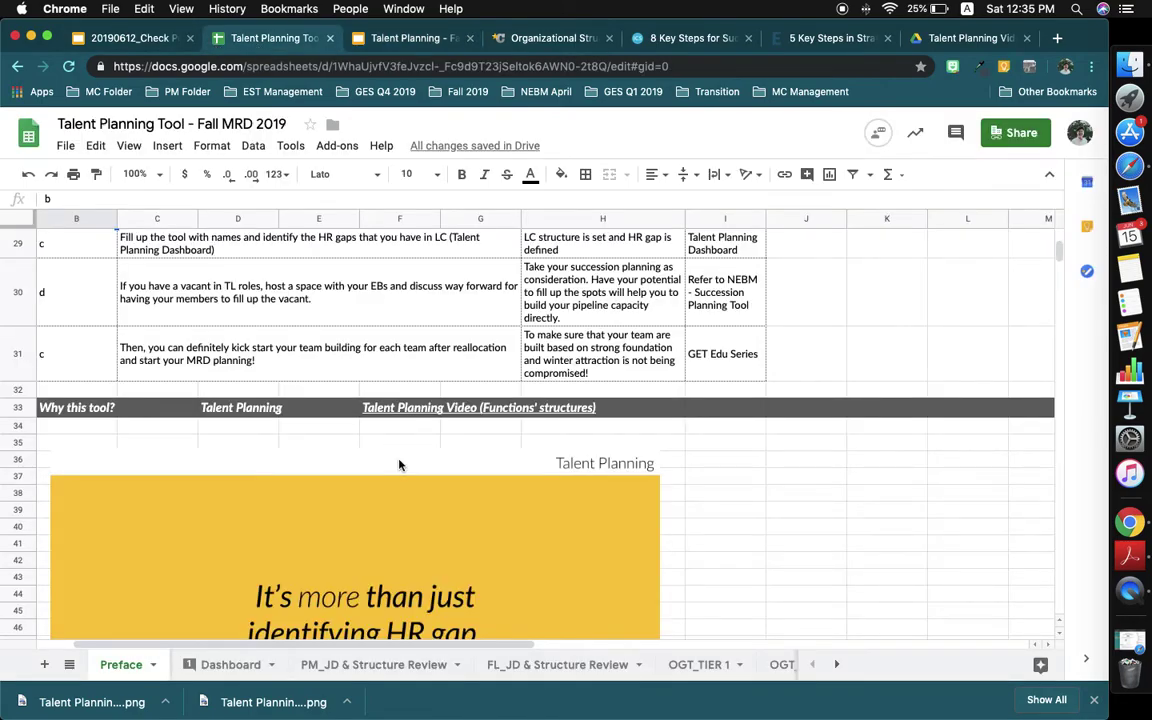
scroll(399, 464, "up", 5)
scroll(399, 464, "left", 1)
Step: Examine guide step b on identifying current LC states, including its objective and its LC Tracker - Winter Goal resource
left_click(297, 412)
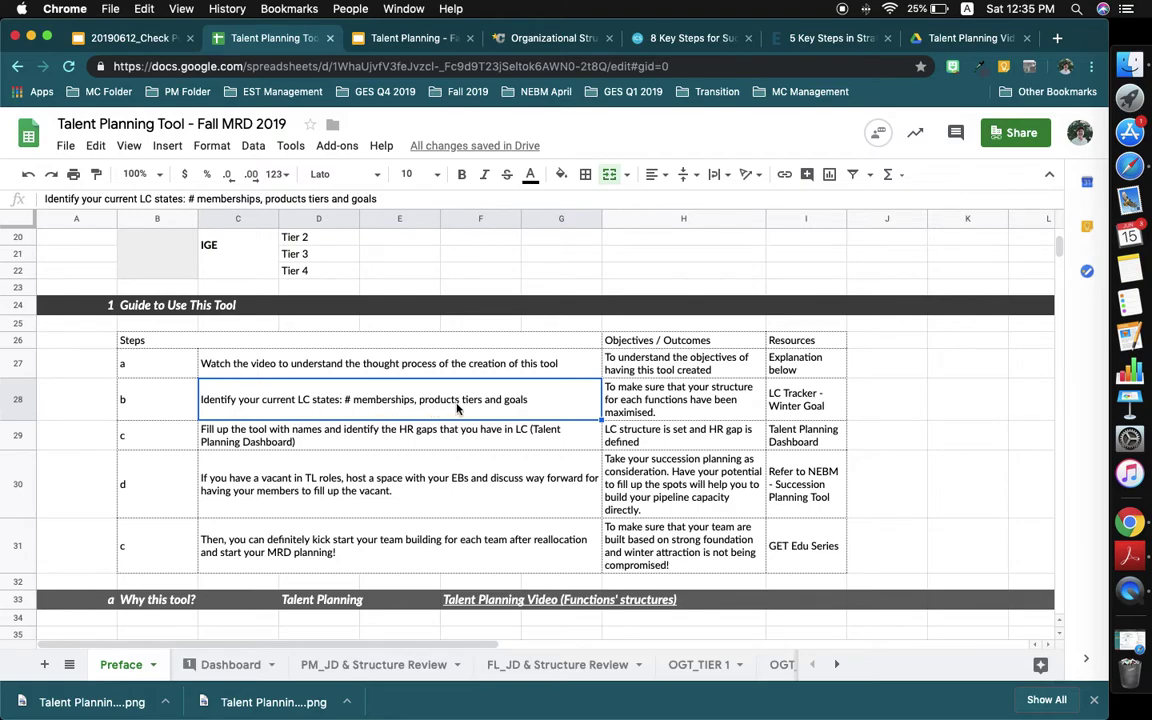
left_click(650, 400)
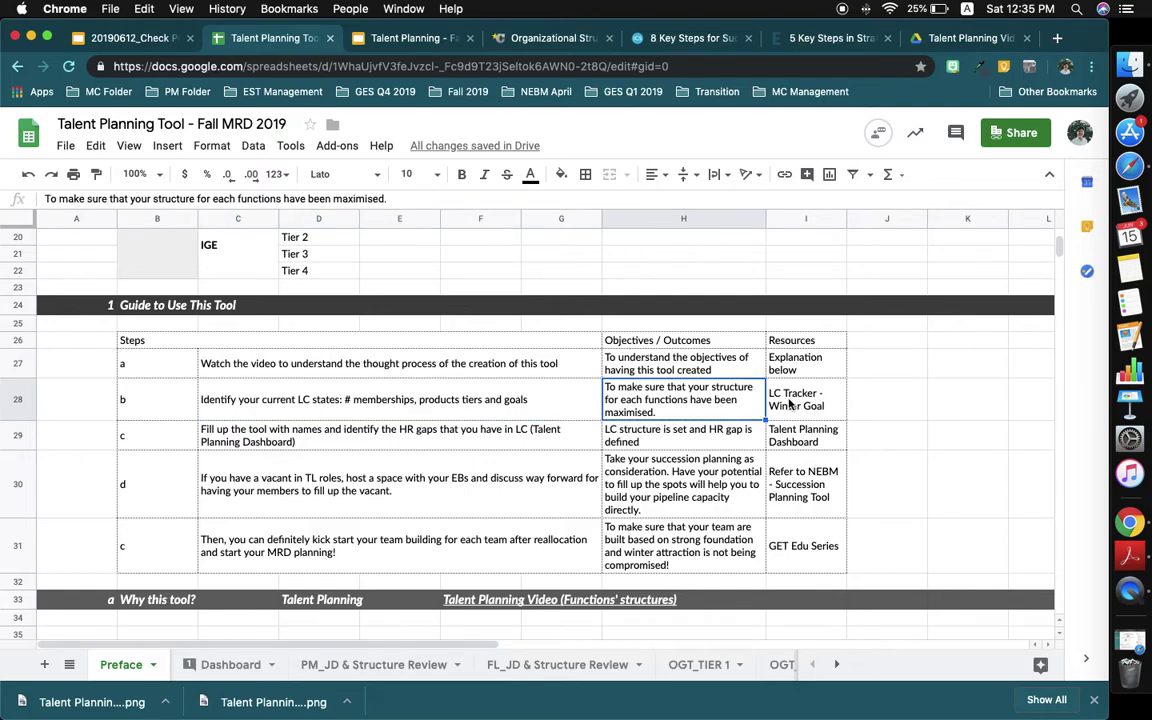
left_click(808, 402)
left_click(316, 407)
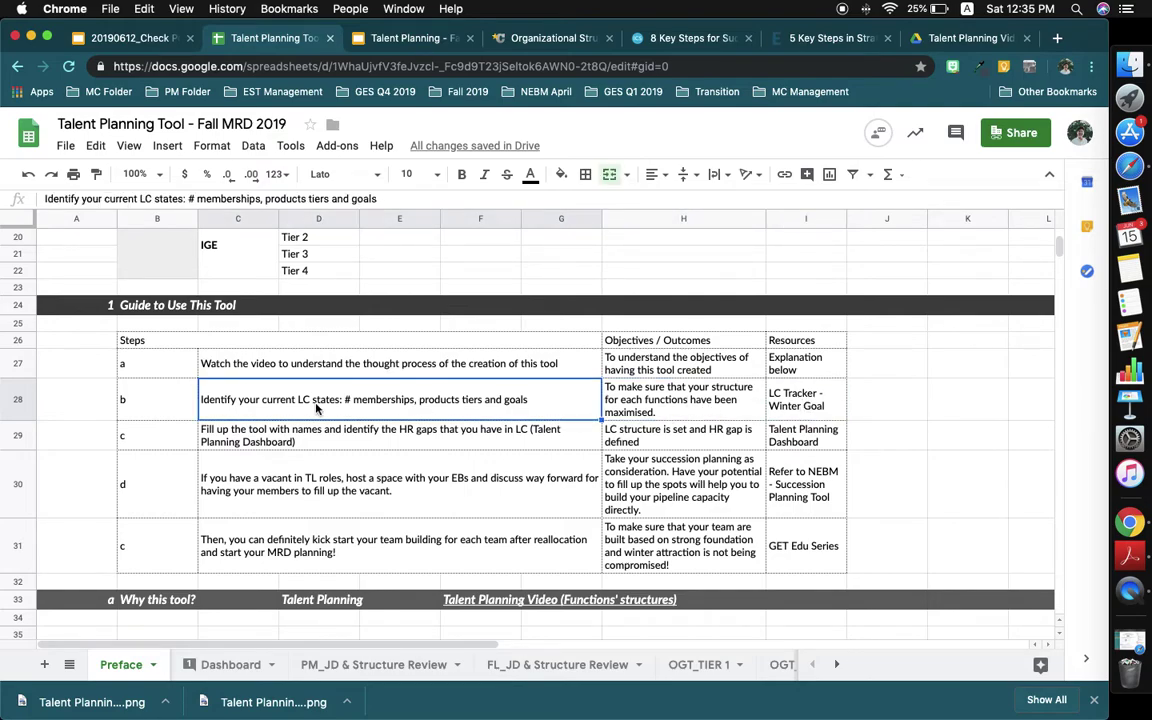
left_click(160, 407)
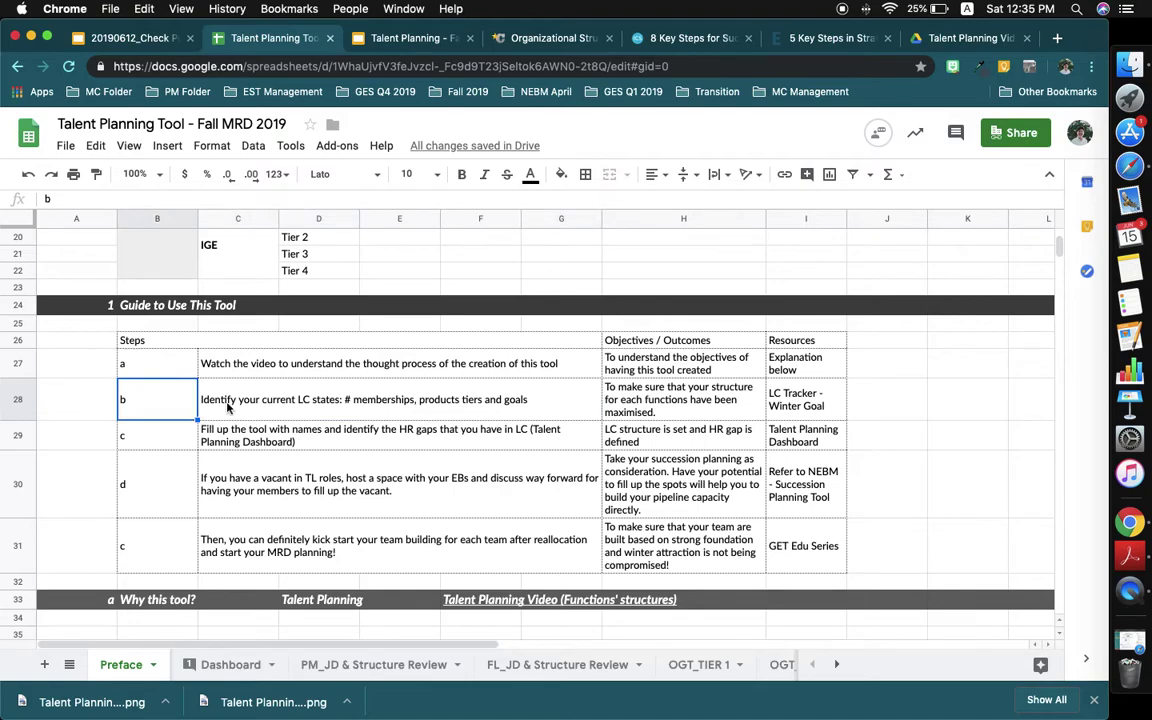
left_click(268, 407)
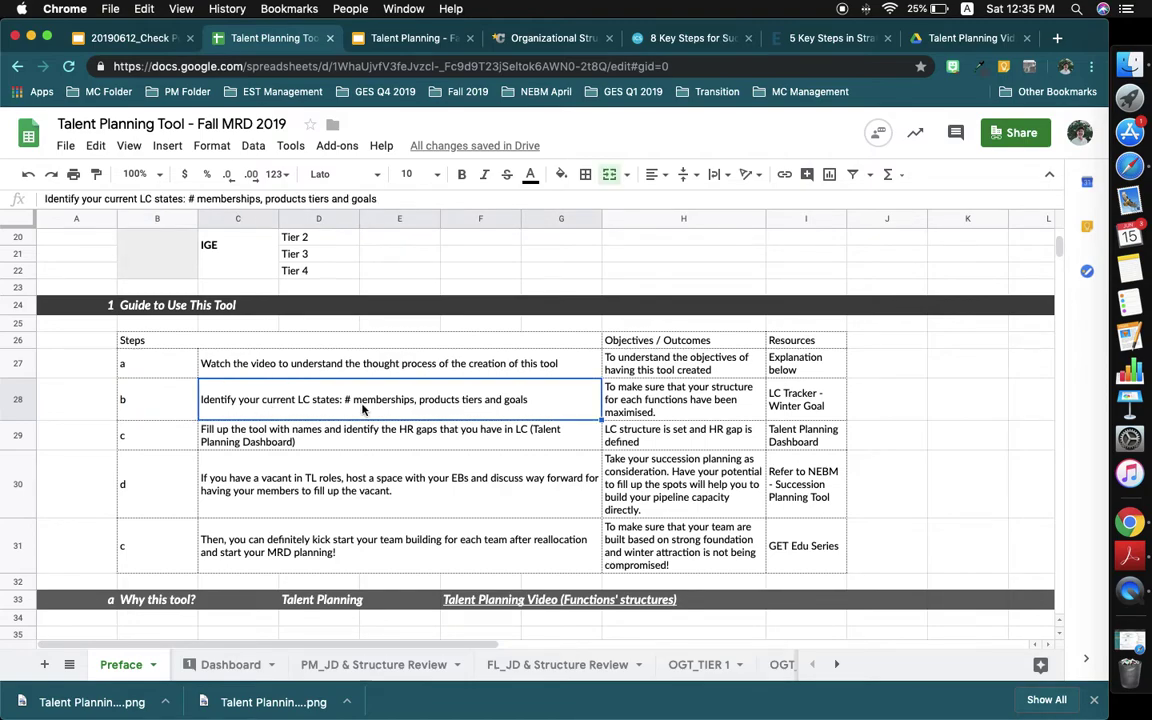
left_click(792, 408)
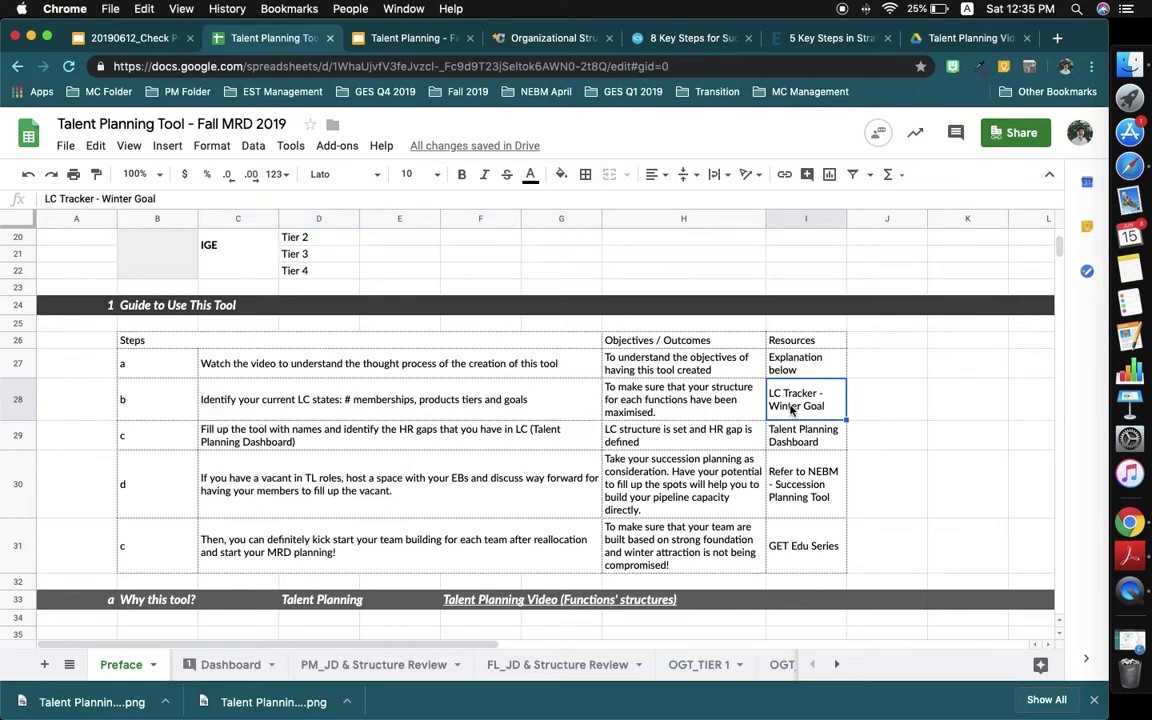
Step: Review the product tier list in the Spreadsheet Structure section, highlighting OGV Tier 2 and IGE Tier 3
scroll(790, 410, "up", 6)
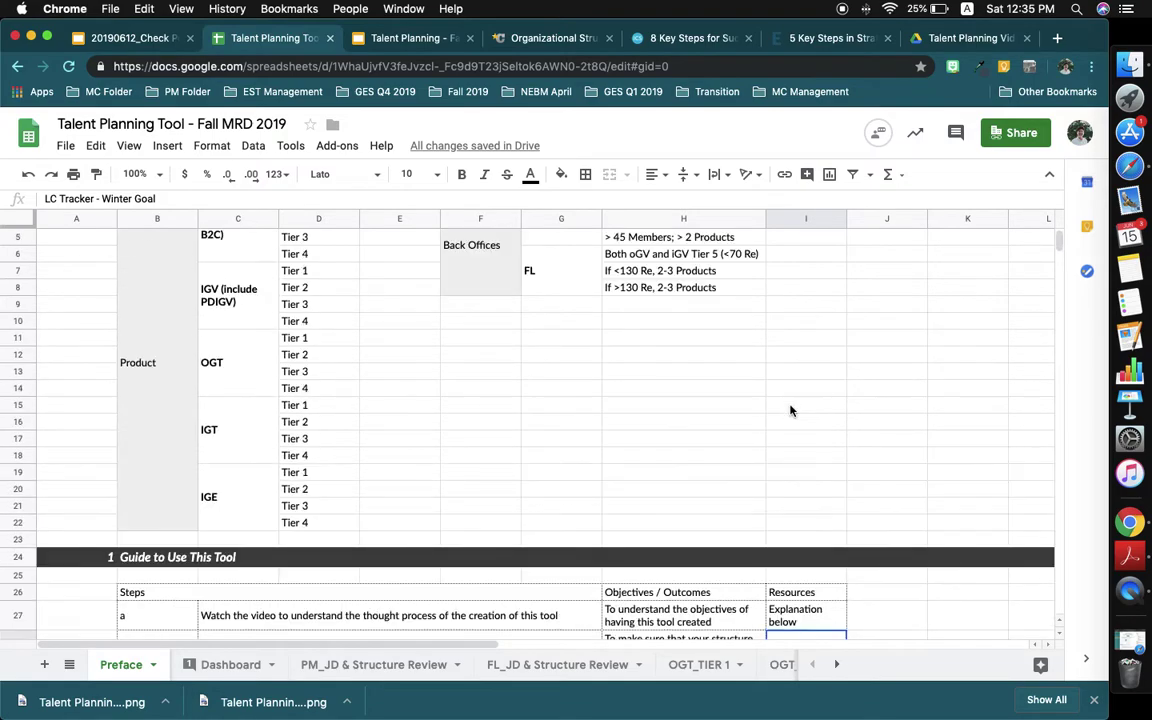
left_click(300, 273)
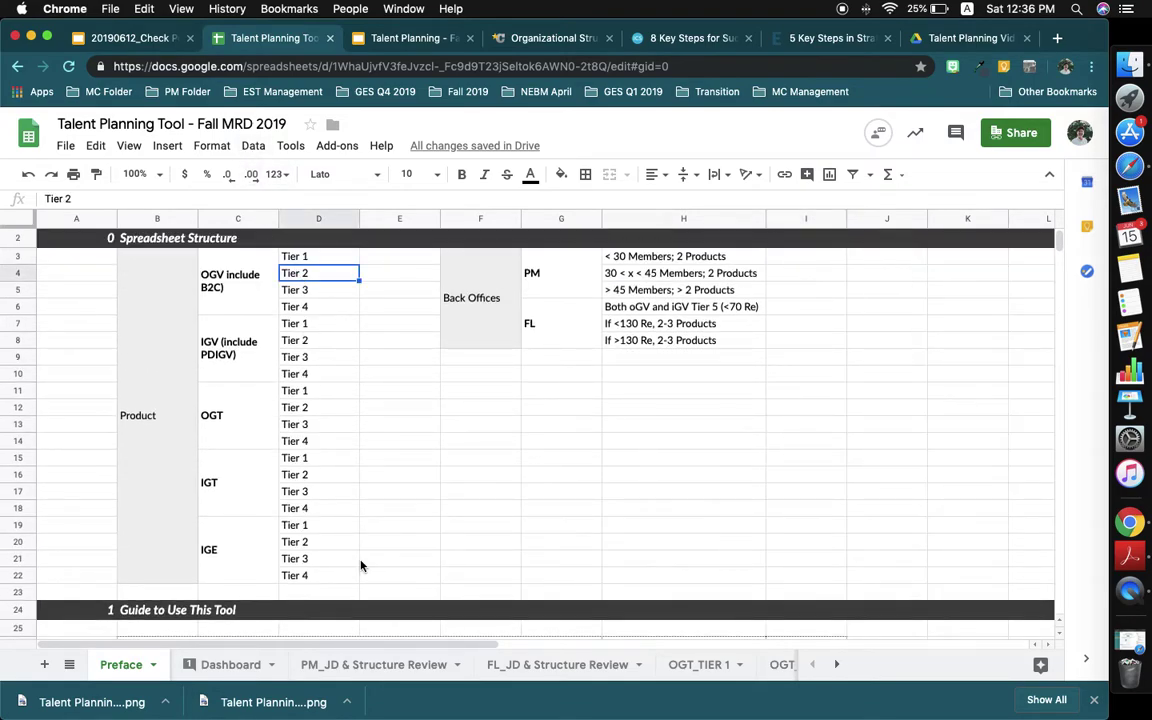
left_click(358, 563)
scroll(361, 566, "down", 10)
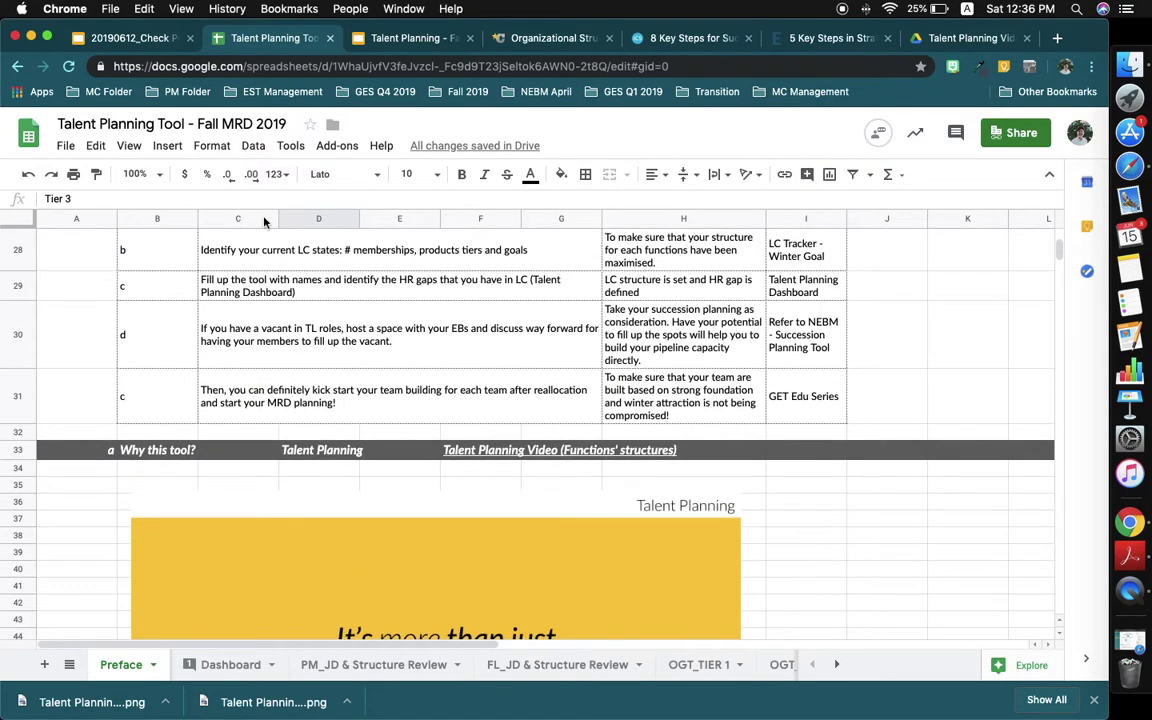
Step: Browse the spreadsheet's list of sheets to survey the JD & Structure Review, OGT, OGV and IGV tier sheets
scroll(428, 681, "right", 3)
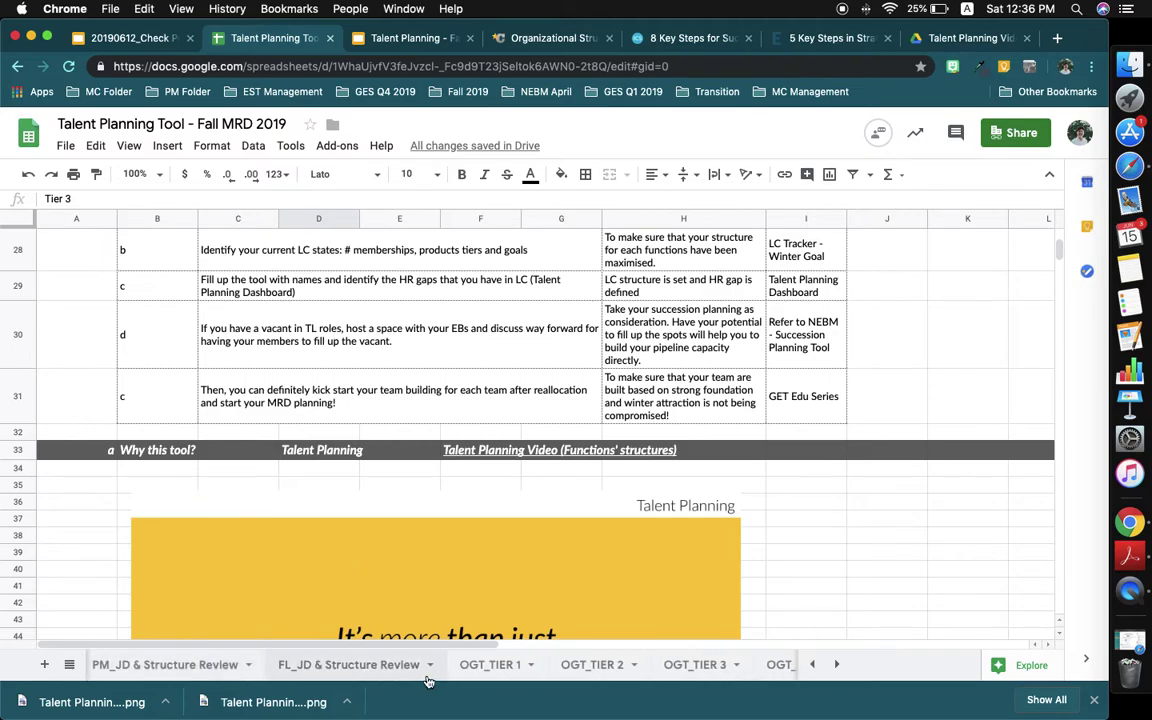
scroll(428, 681, "right", 6)
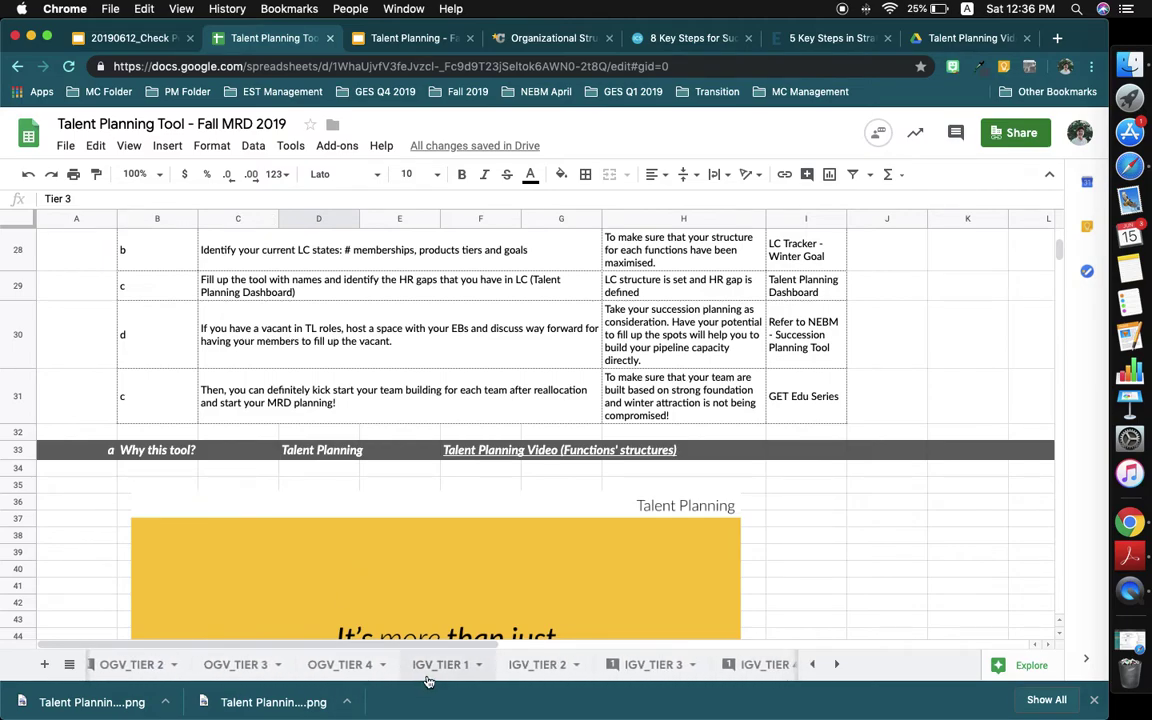
scroll(428, 681, "right", 2)
scroll(428, 681, "left", 1)
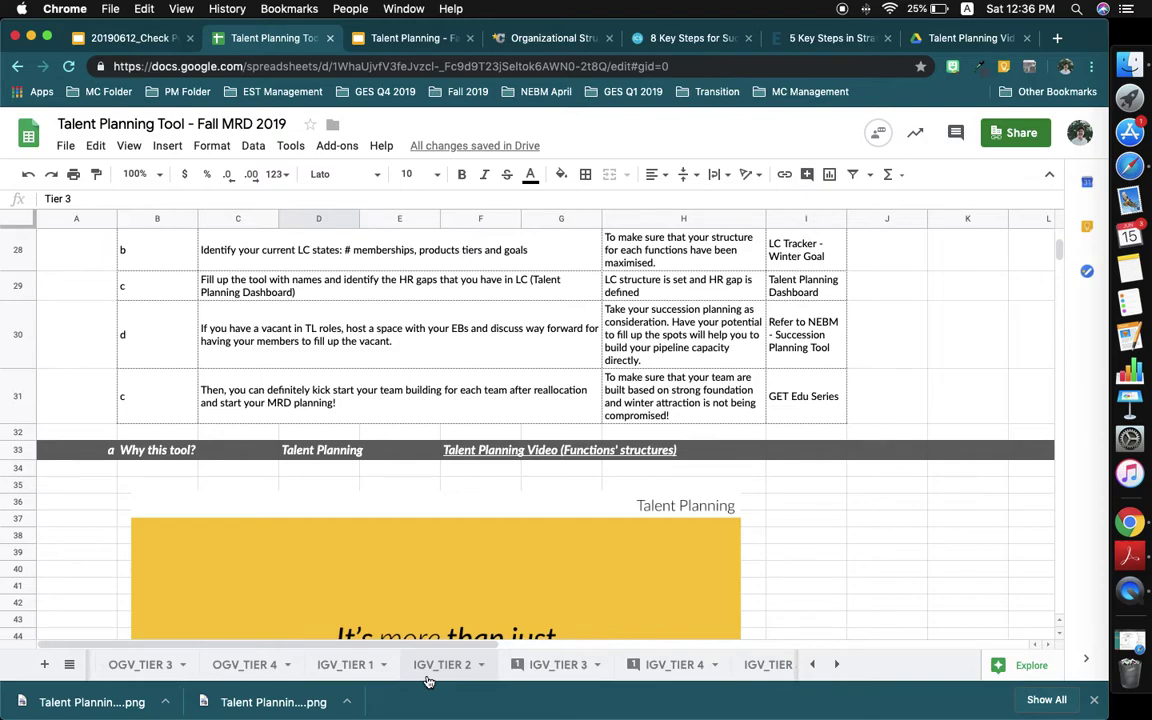
scroll(428, 681, "left", 10)
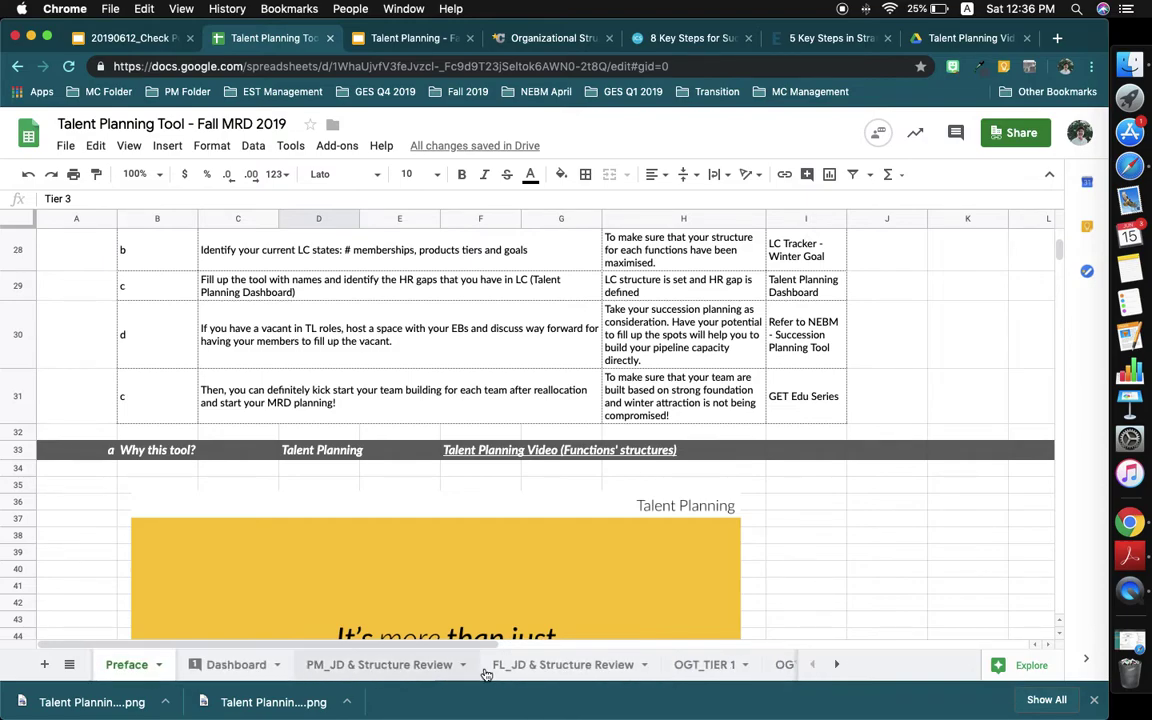
scroll(486, 676, "right", 8)
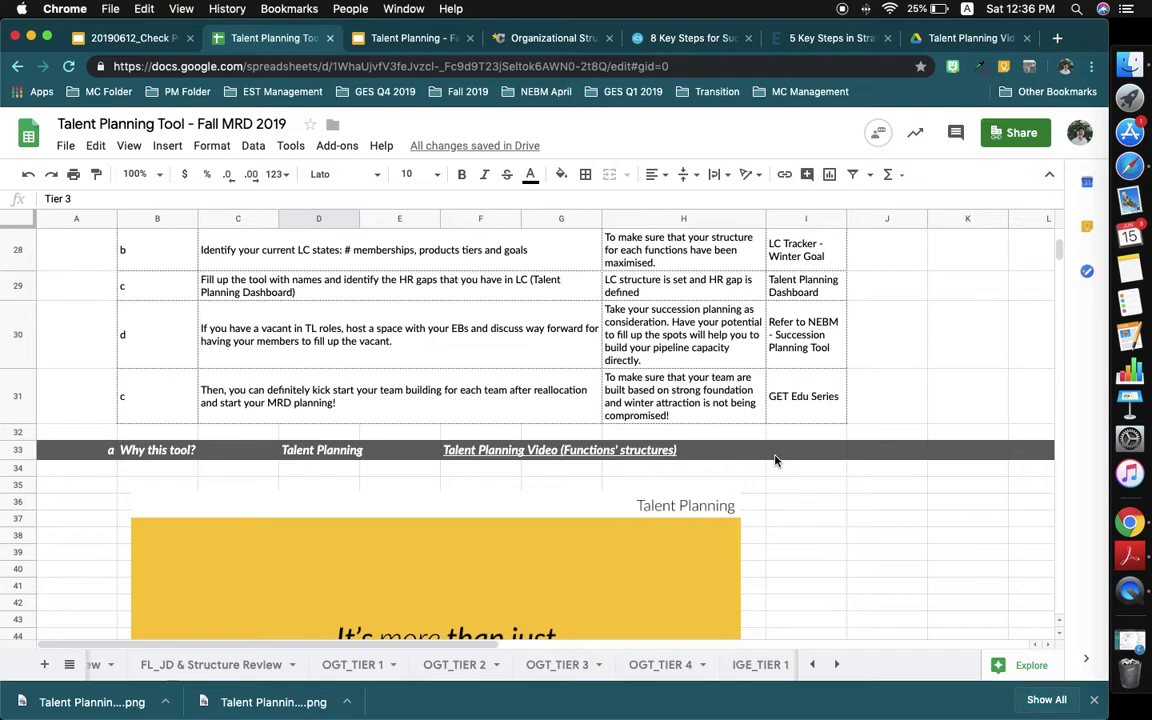
Step: Open the OGT_TIER 4 and OGT_TIER 3 sheets to compare their RE ranges and team structures
scroll(775, 461, "up", 2)
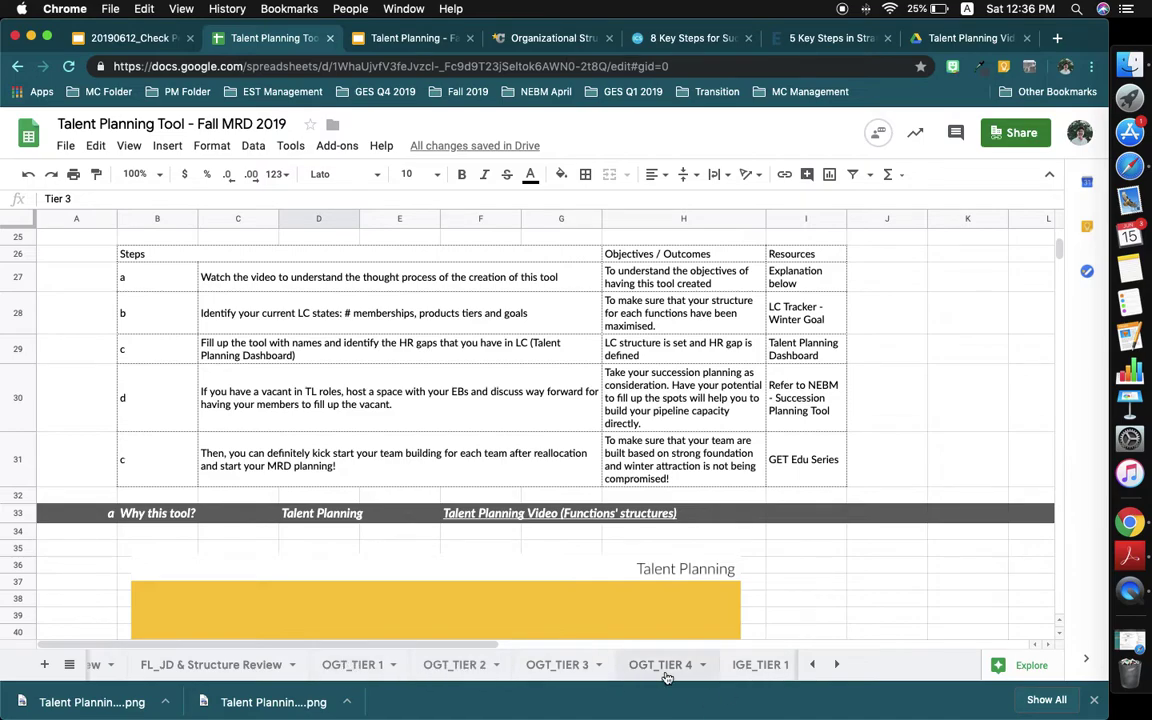
scroll(668, 677, "right", 2)
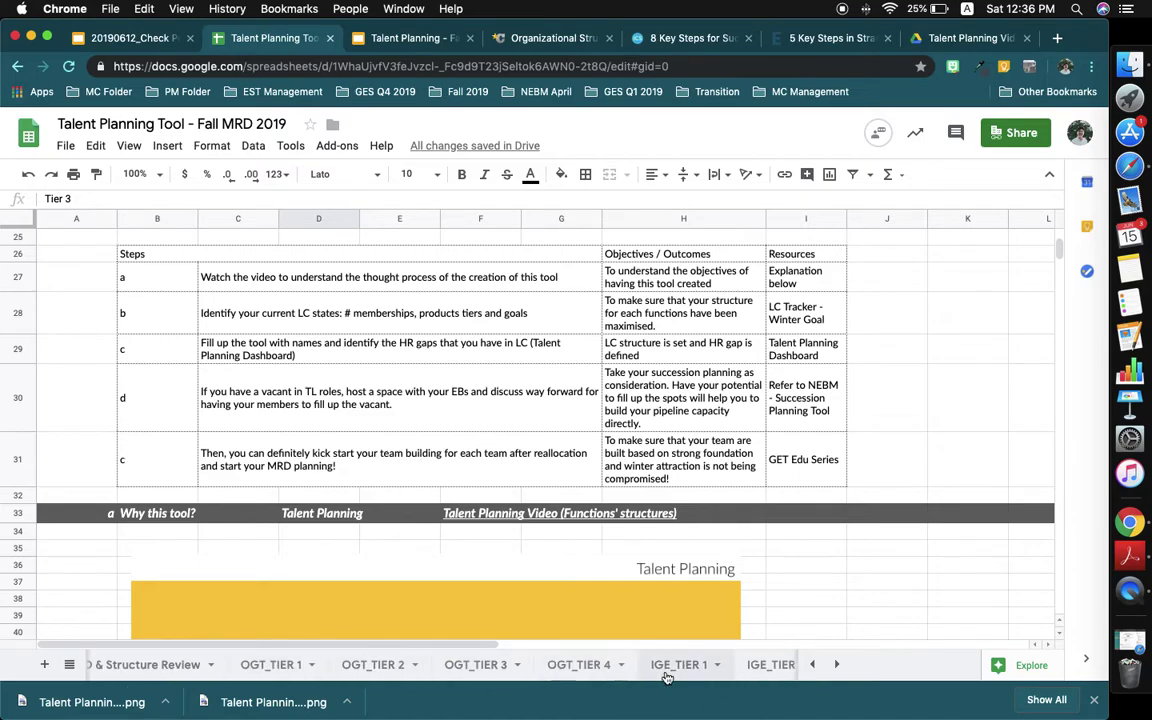
left_click(578, 672)
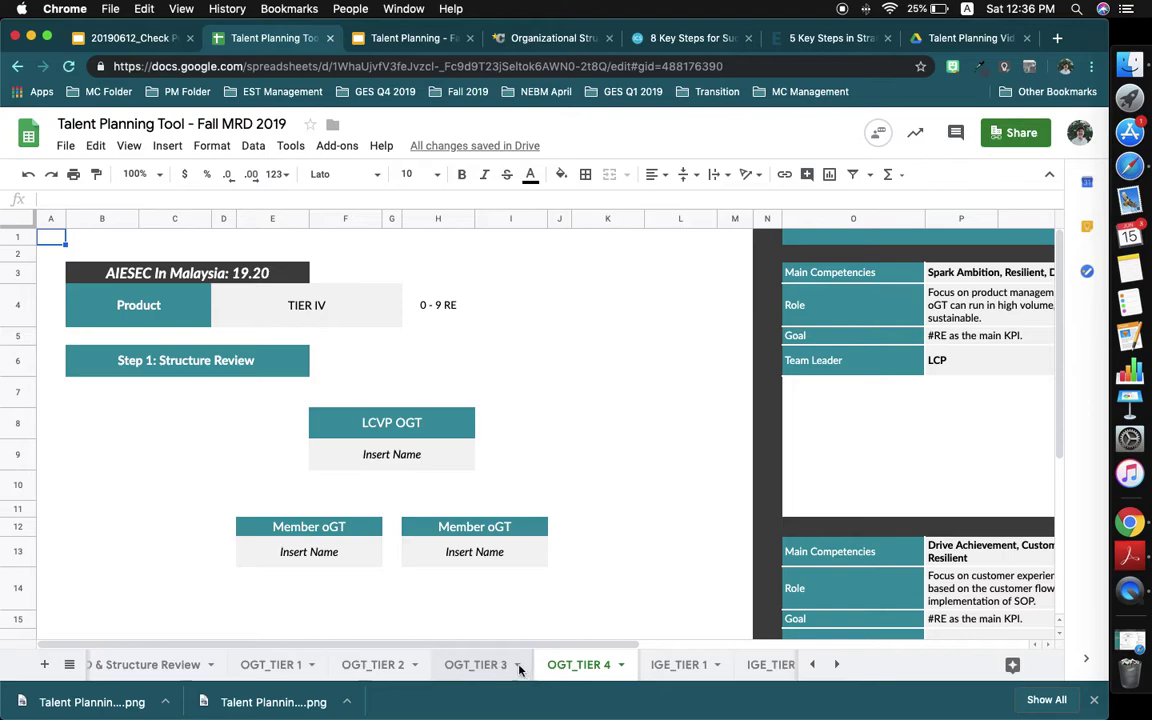
left_click(512, 667)
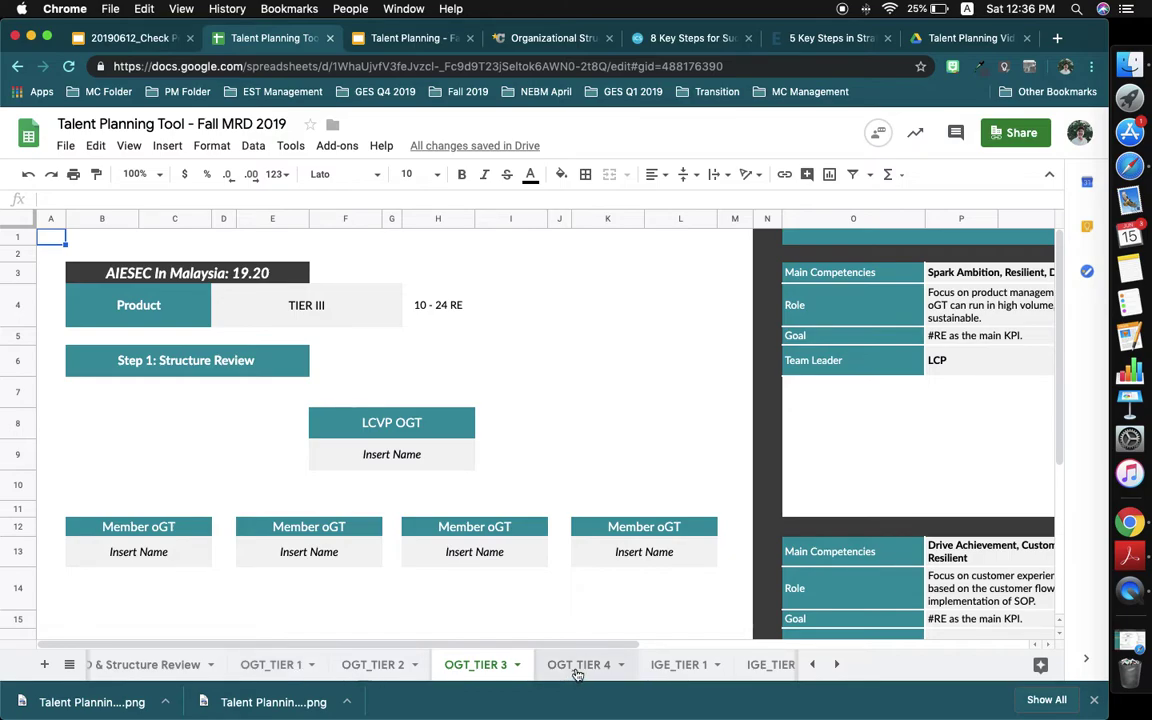
Step: Return to the Preface sheet and examine guide step c on filling up the tool with names and identifying HR gaps
scroll(577, 670, "left", 5)
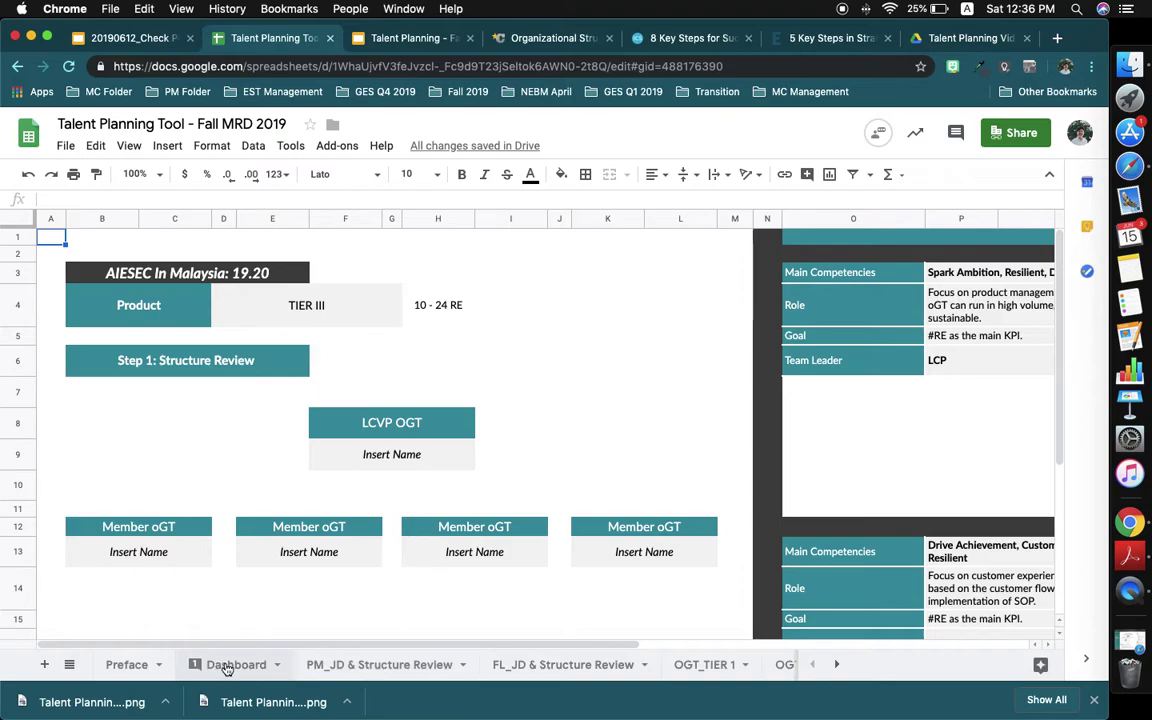
left_click(140, 664)
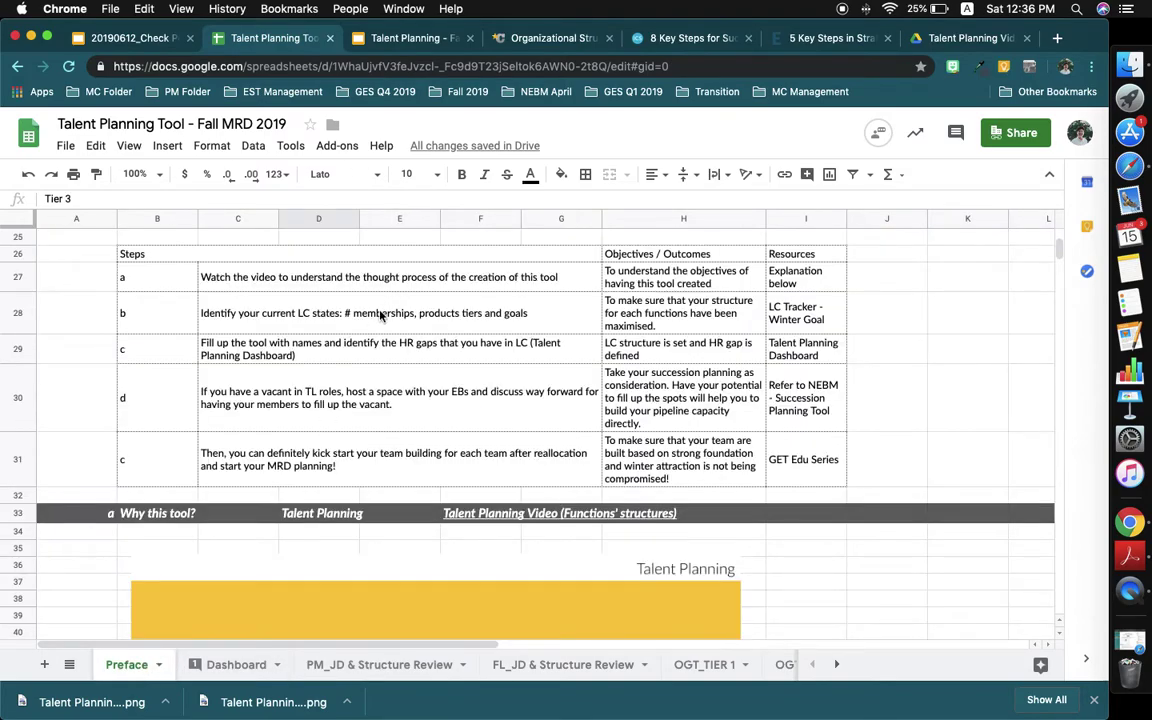
left_click(320, 360)
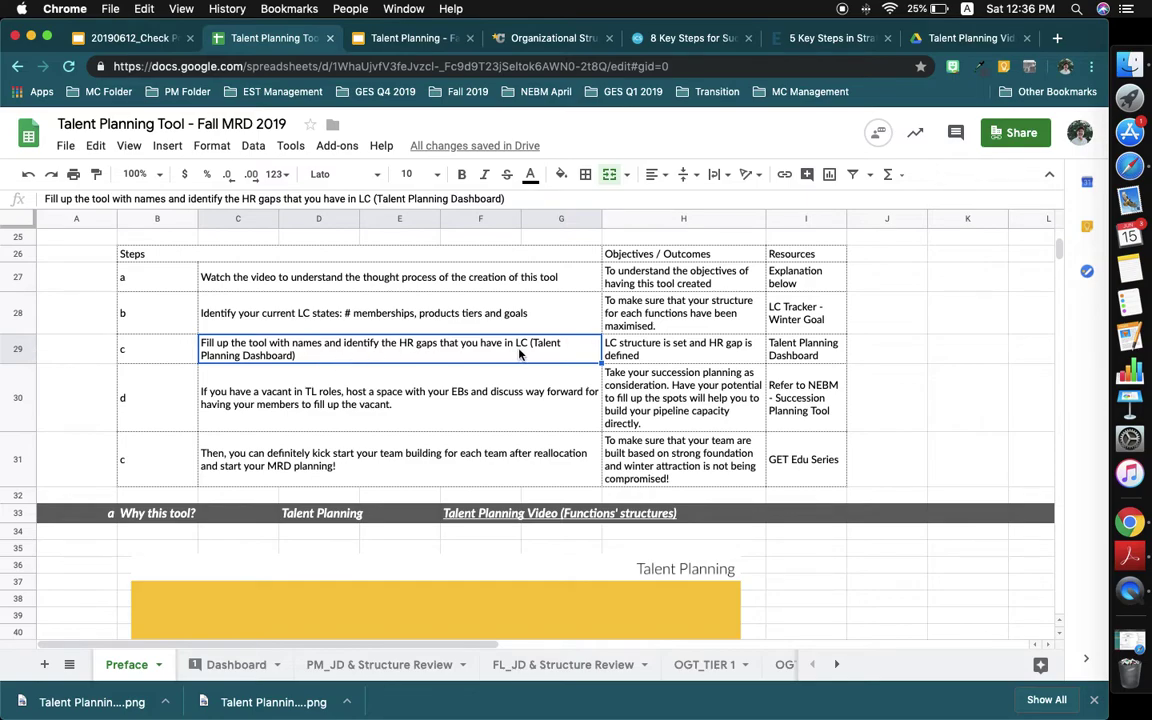
Step: On the OGT_TIER 4 sheet, enter the vice president's name in the LCVP OGT box
scroll(720, 664, "right", 5)
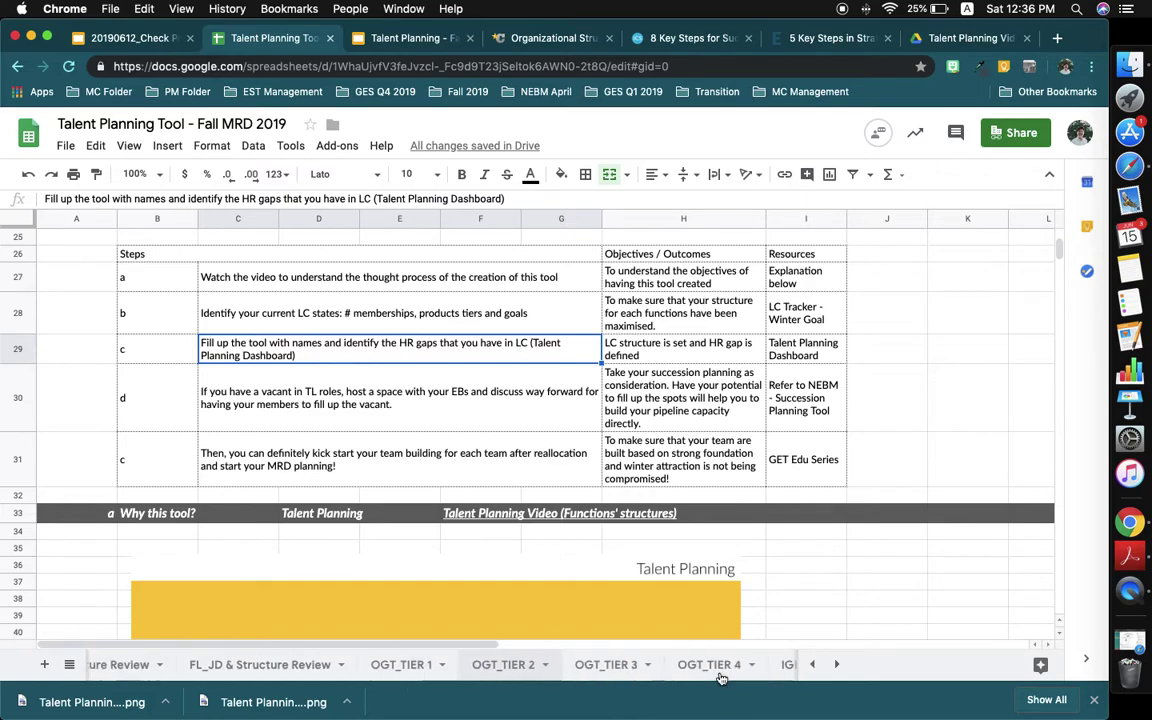
scroll(720, 670, "right", 3)
left_click(545, 665)
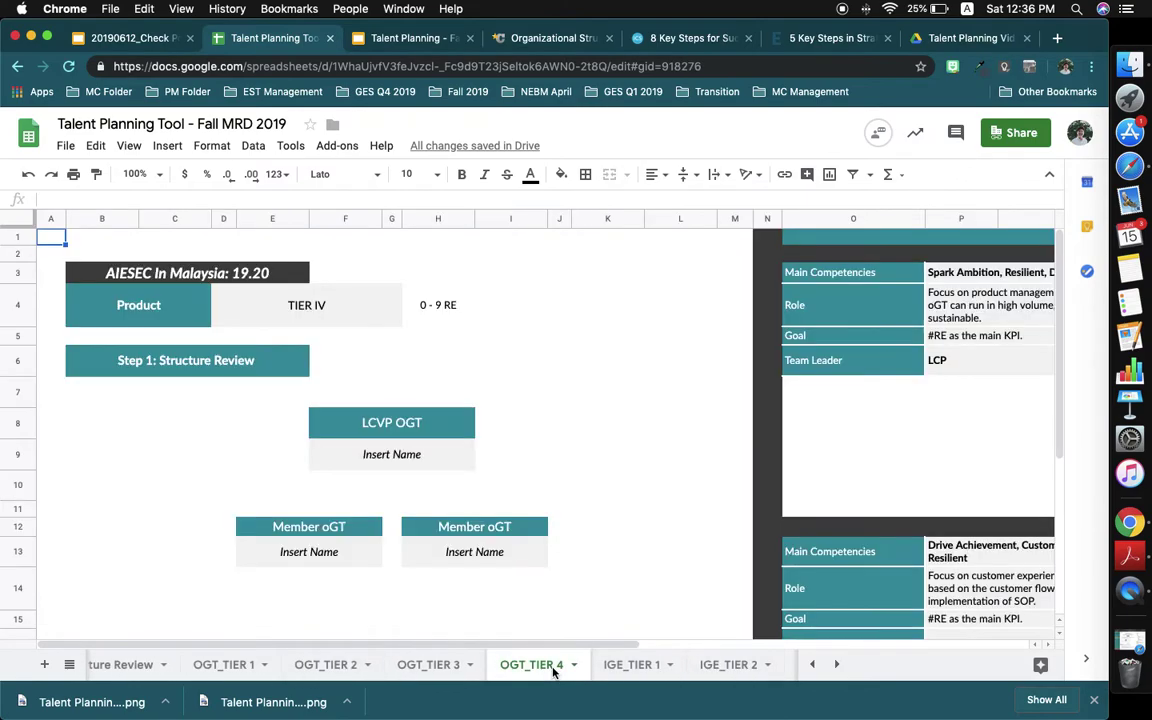
left_click(385, 304)
left_click(502, 341)
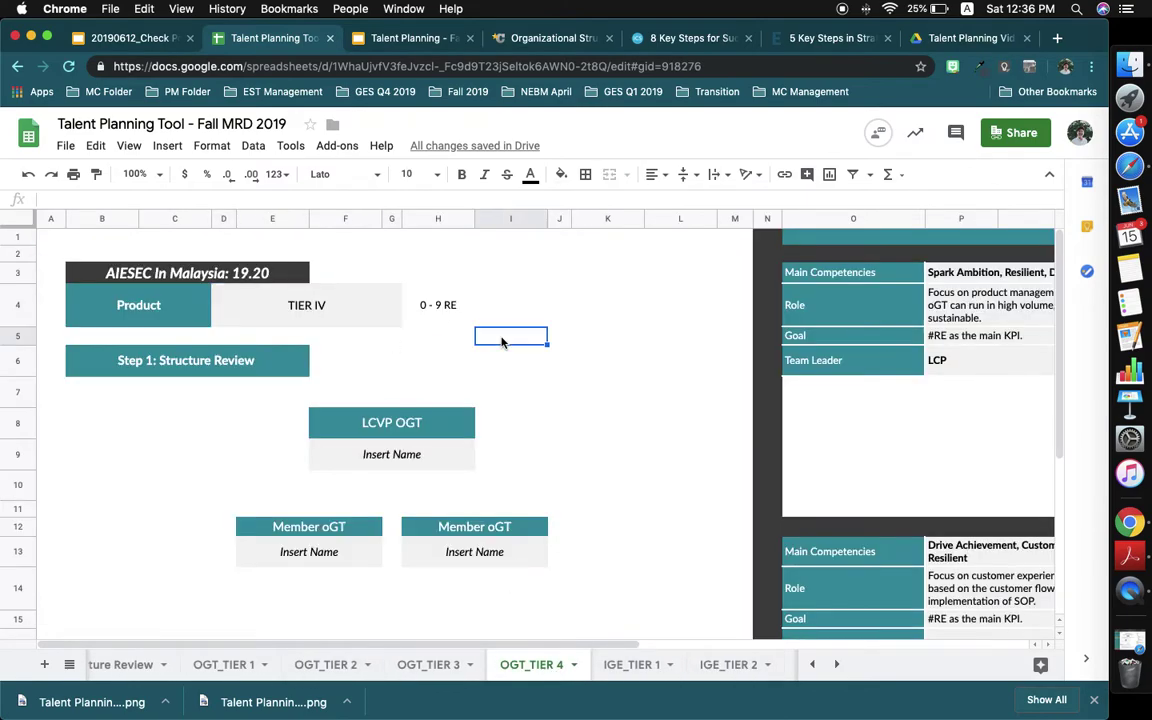
left_click(417, 454)
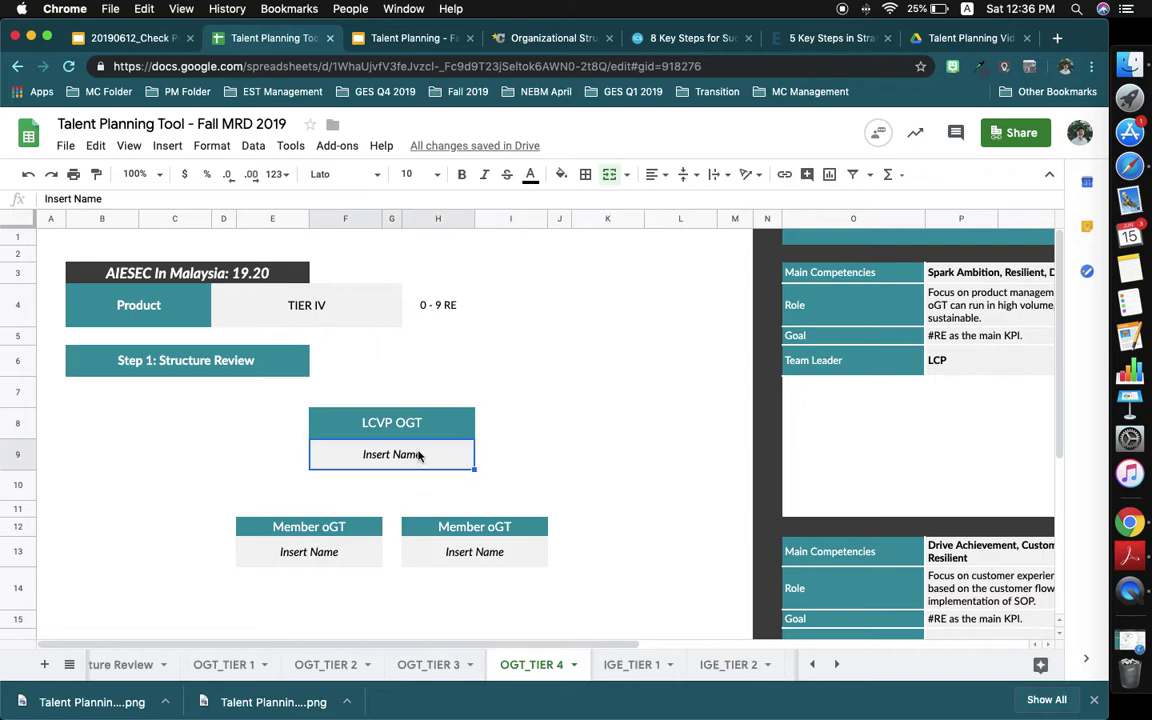
type("Dhana")
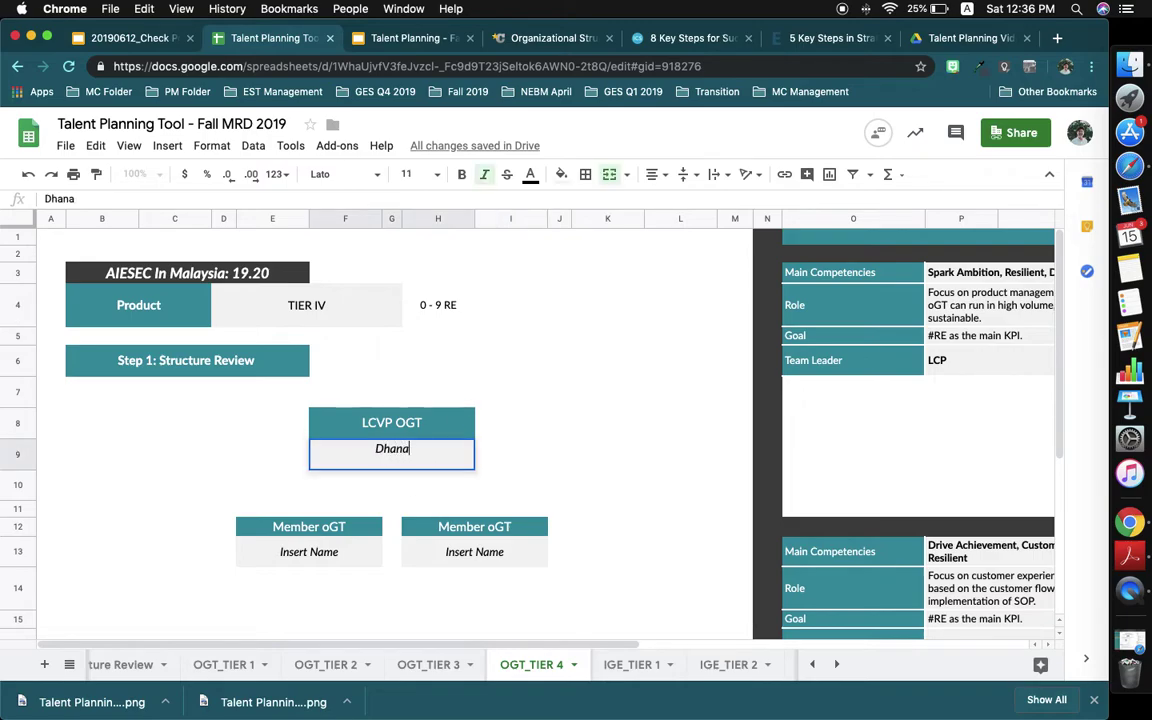
key("Return")
Step: Fill in a member's name in each of the two Member oGT boxes
left_click(319, 555)
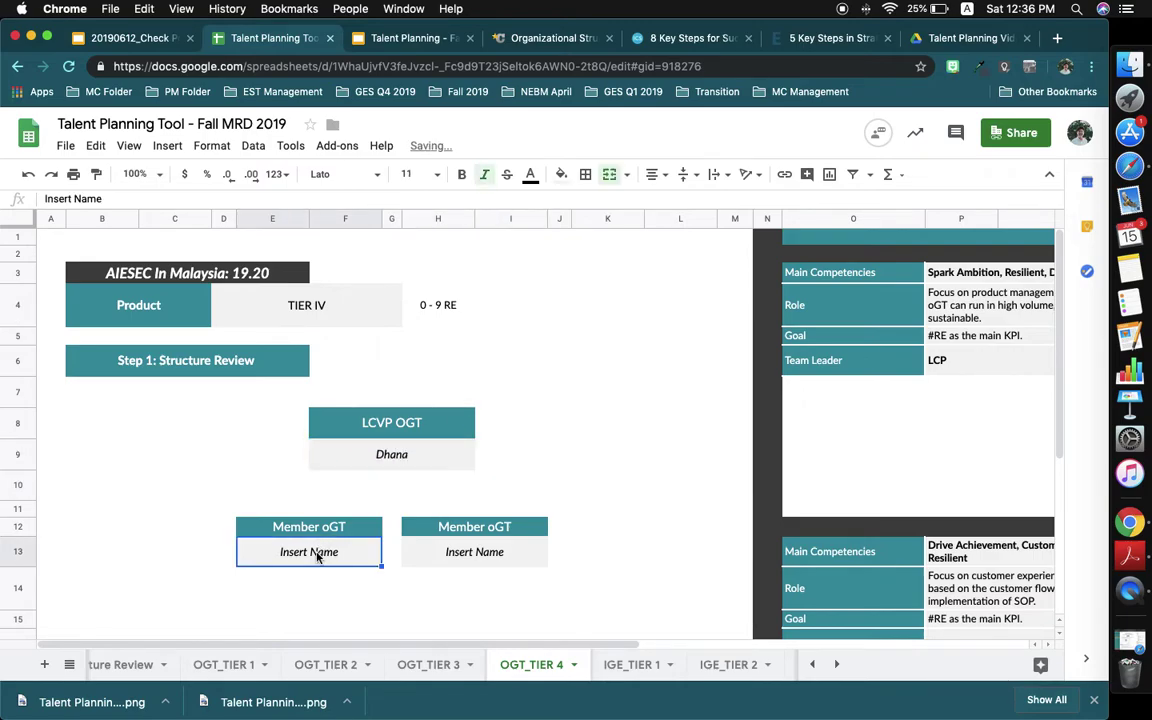
scroll(317, 557, "down", 4)
scroll(317, 557, "up", 2)
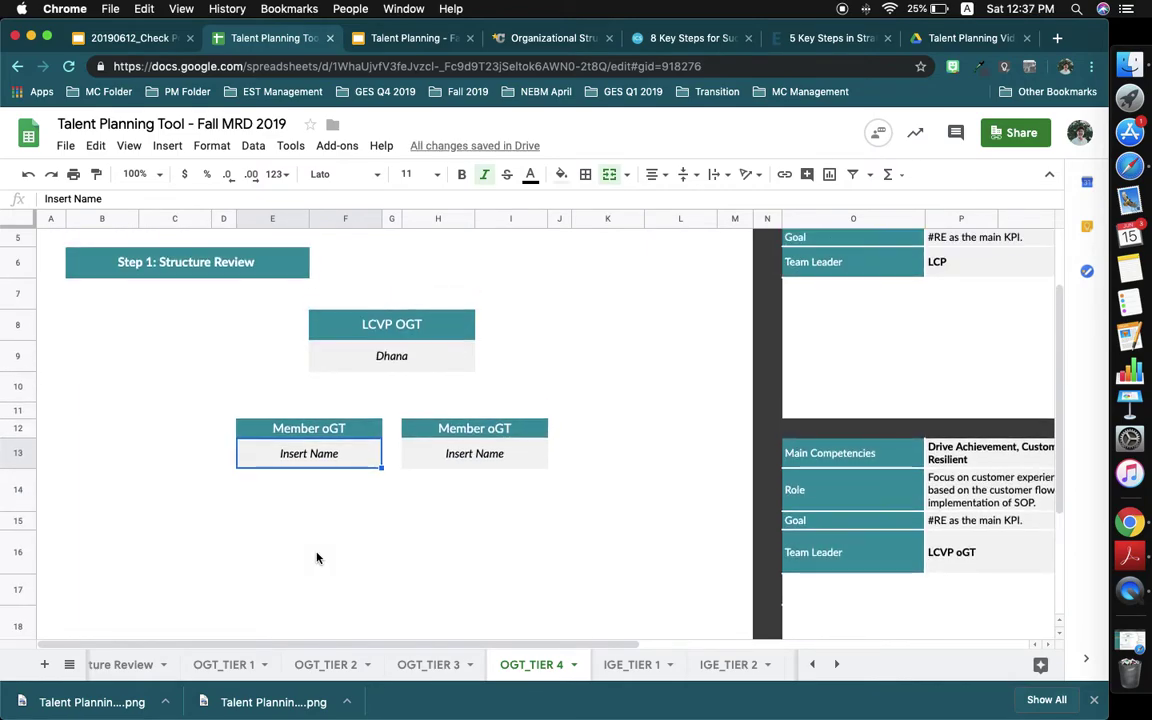
type("Xin Yi")
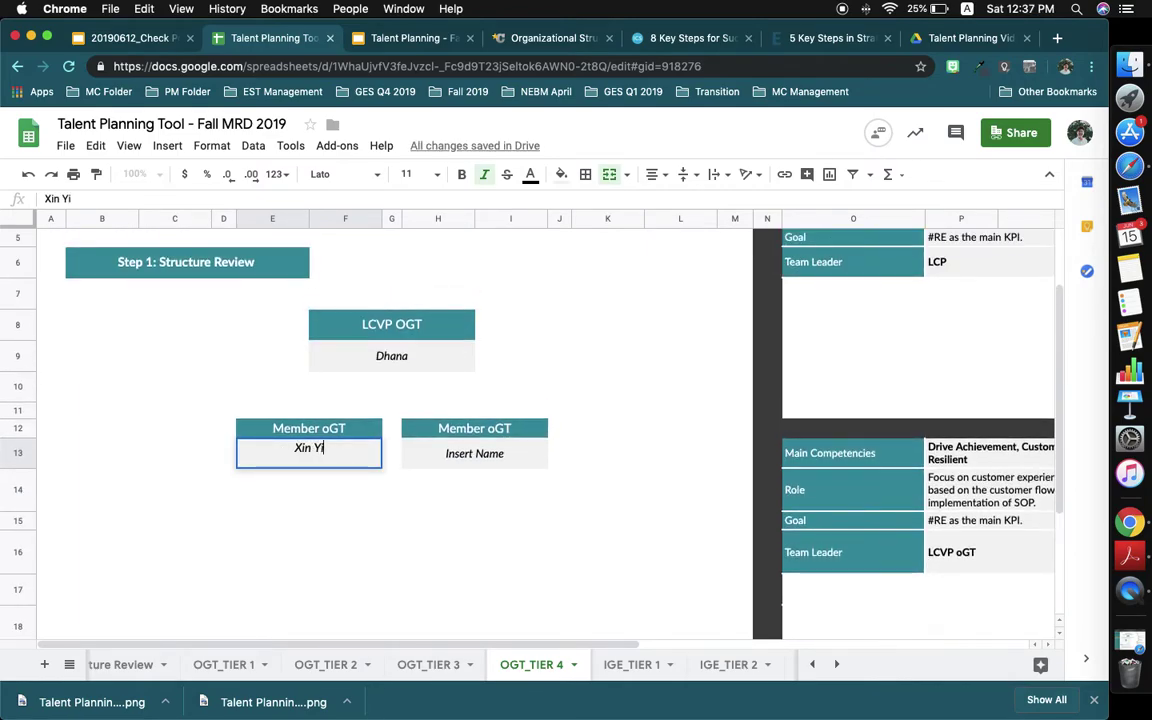
key("Tab")
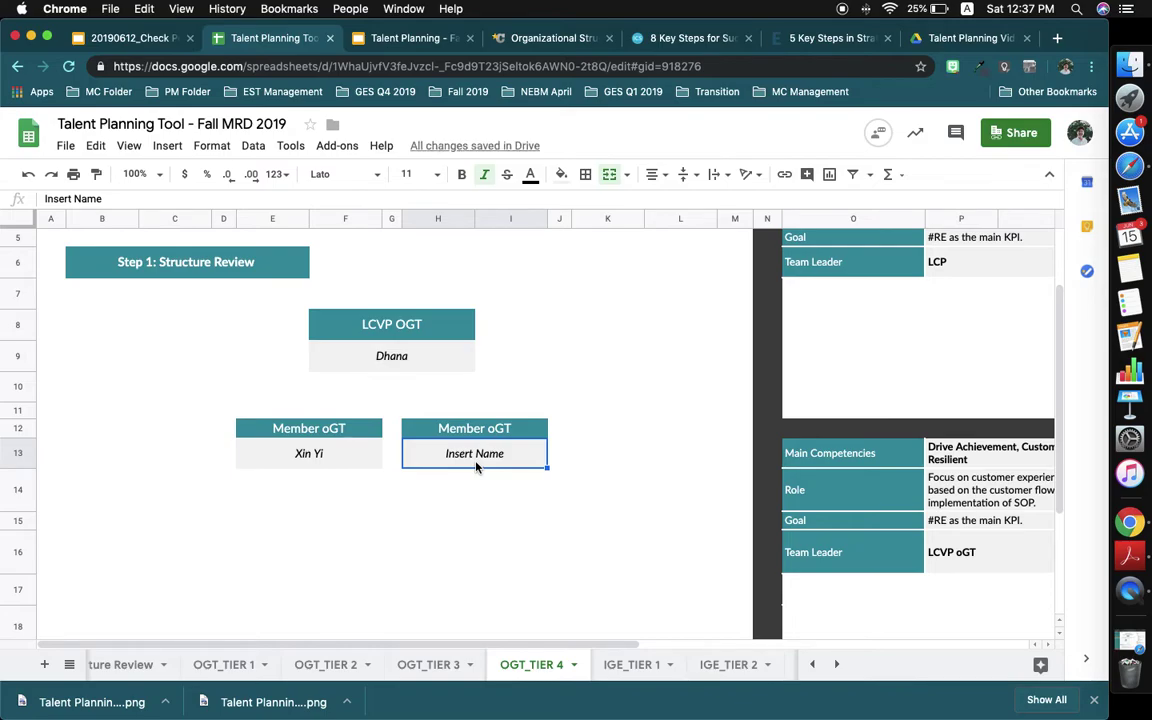
type("Jane")
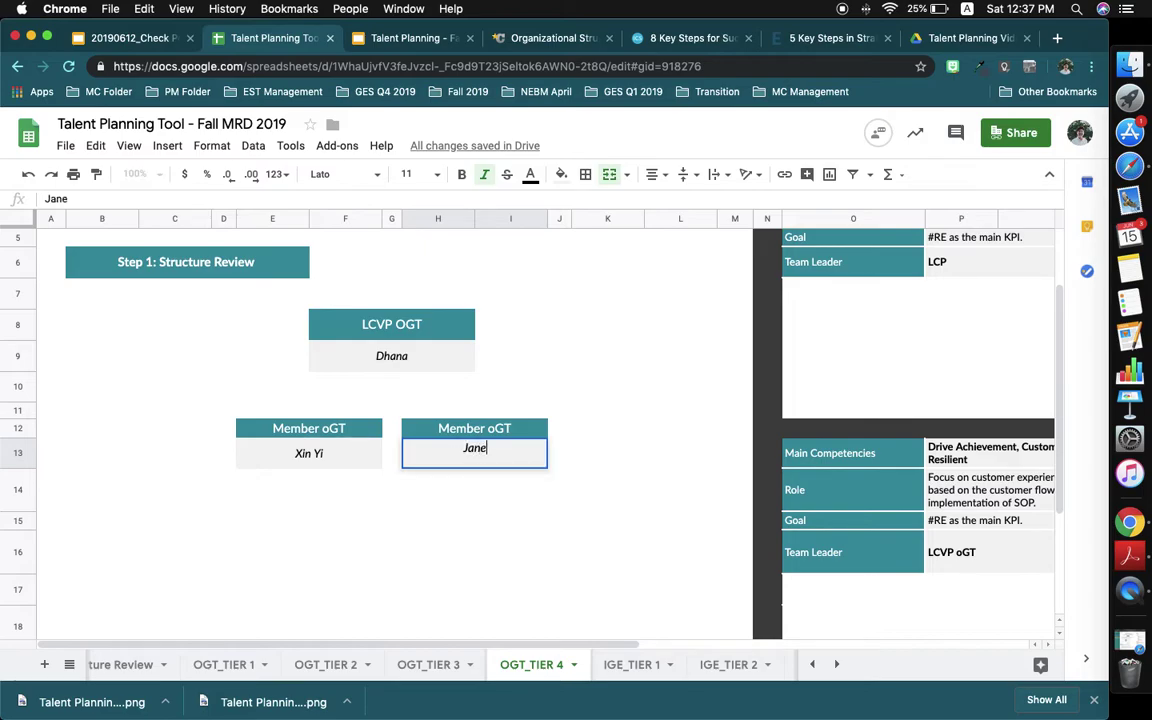
left_click(272, 489)
left_click(506, 411)
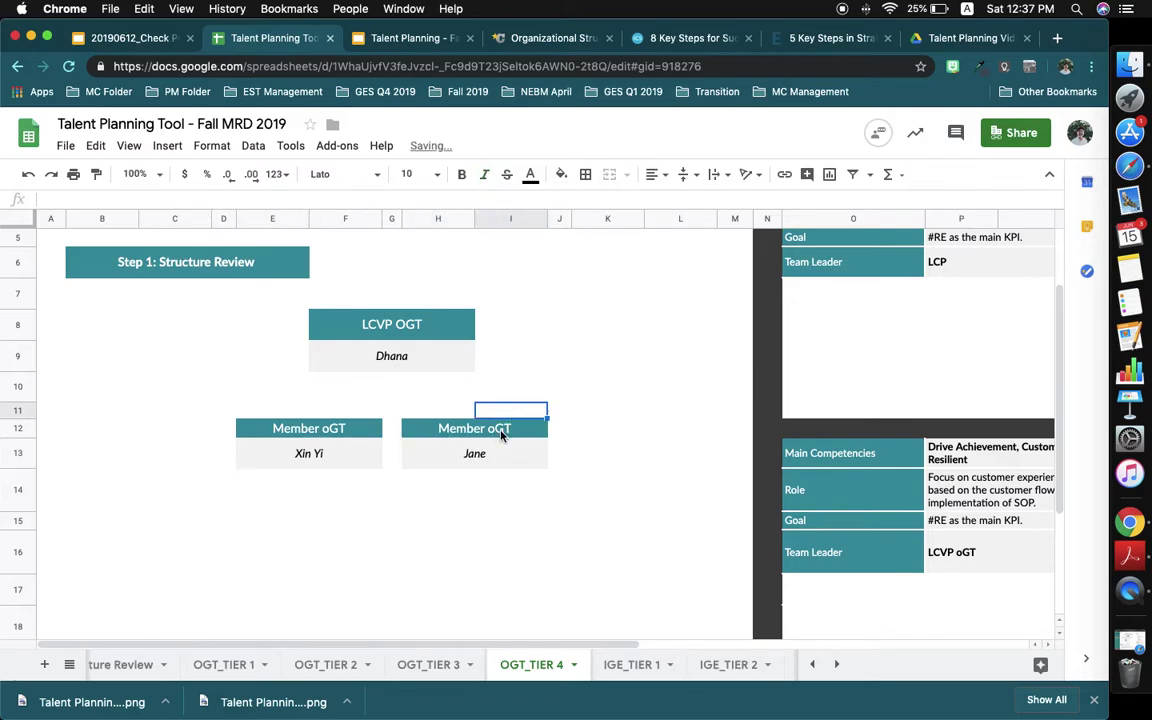
Step: Add a third Member oGT box starting at cell K12 by copying the second one, and enter another member's name in it
left_click(501, 432)
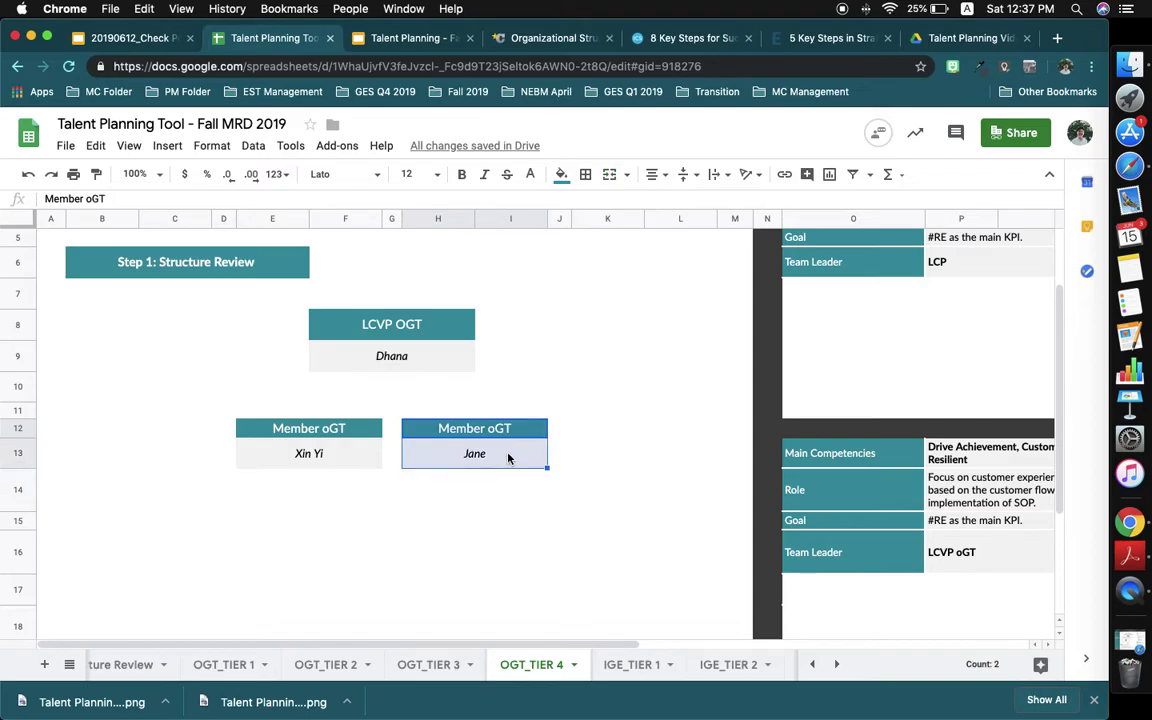
left_click(568, 430)
left_click_drag(509, 431, 514, 453)
key("super+c")
left_click(578, 432)
scroll(578, 436, "down", 3)
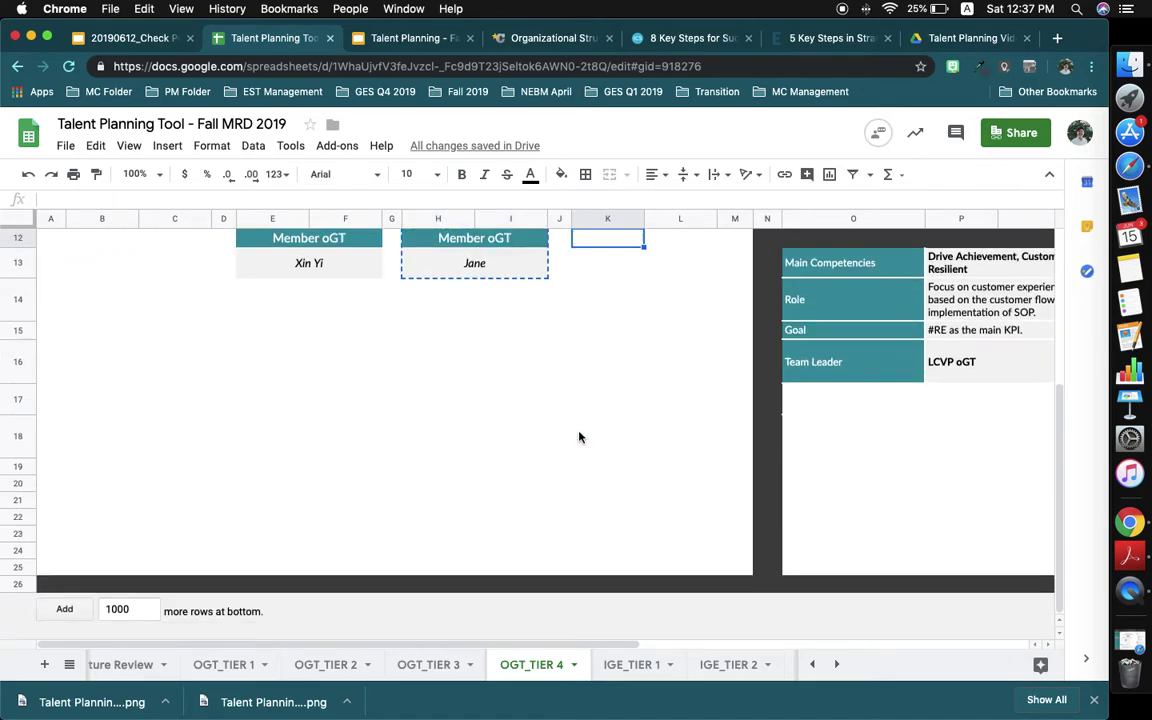
scroll(578, 436, "up", 4)
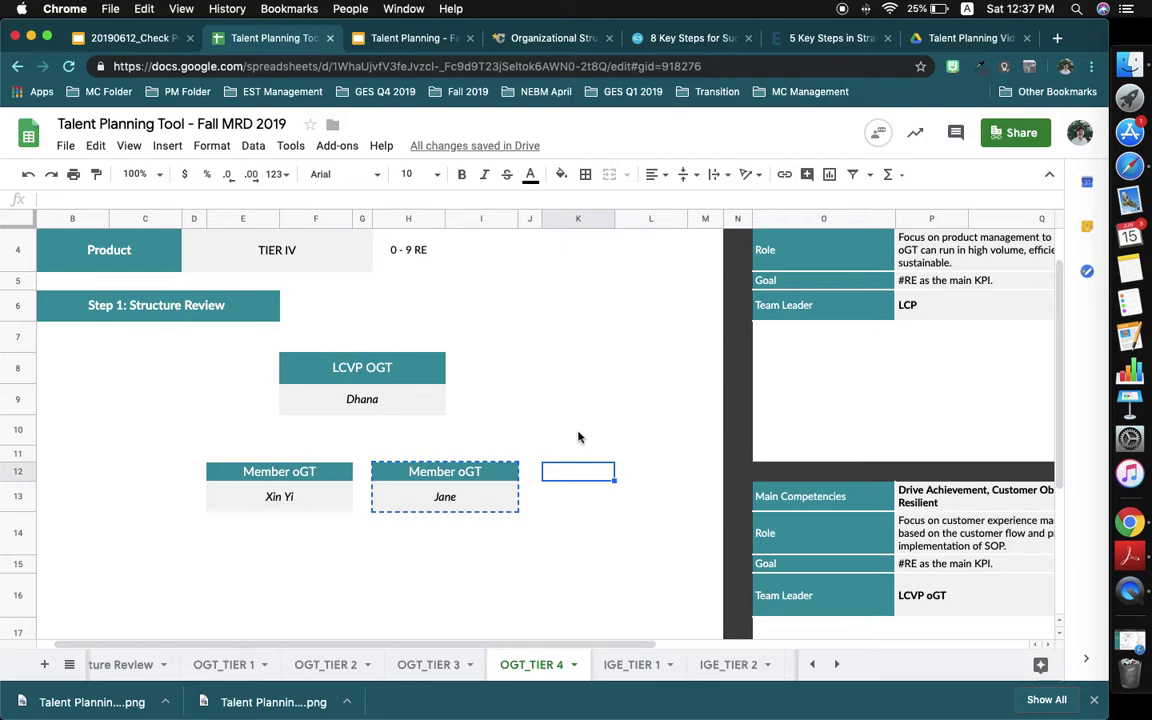
key("super+v")
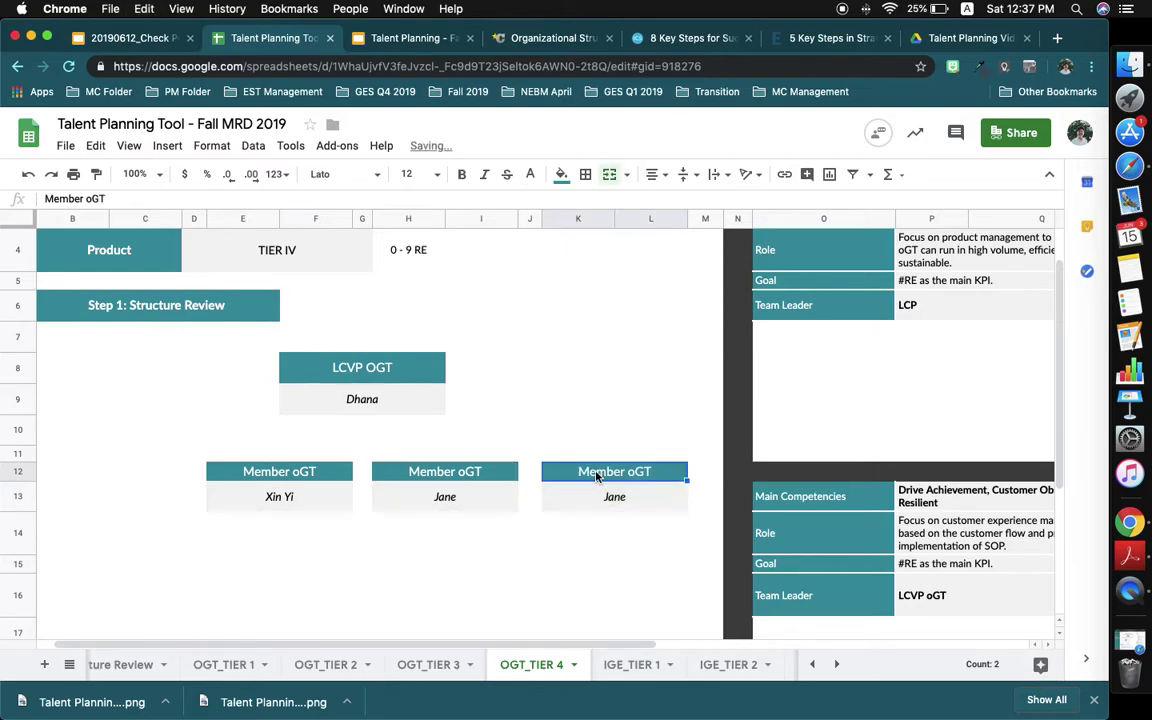
left_click(621, 499)
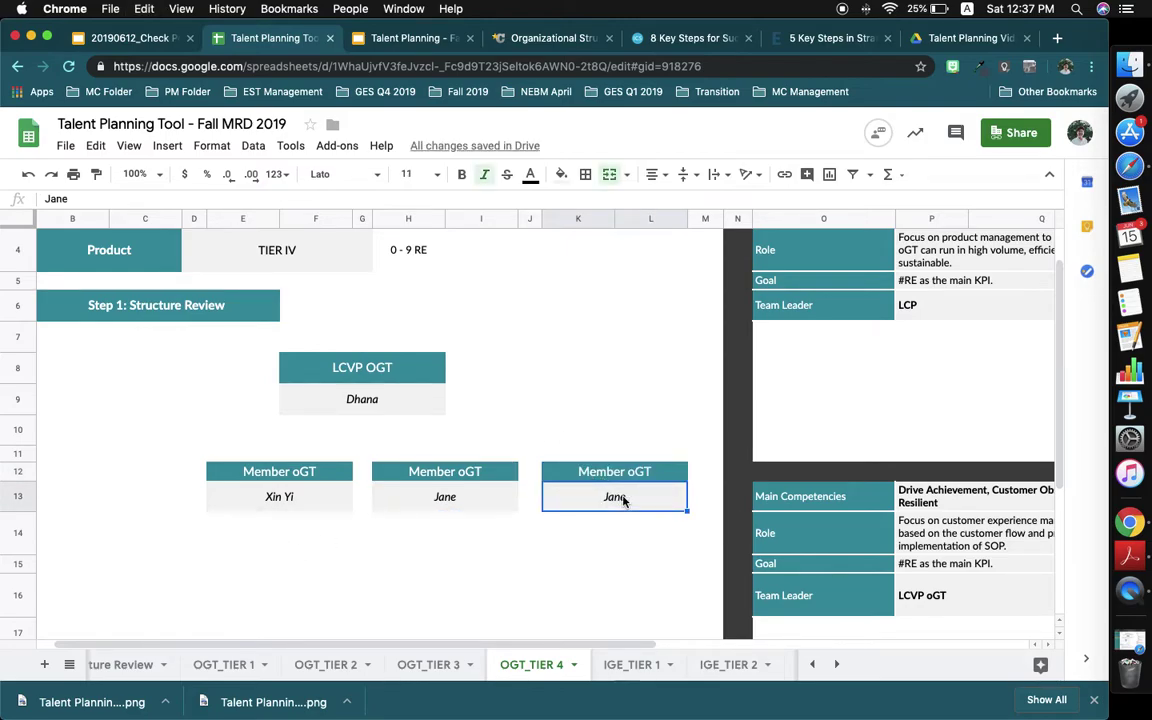
type("Lee")
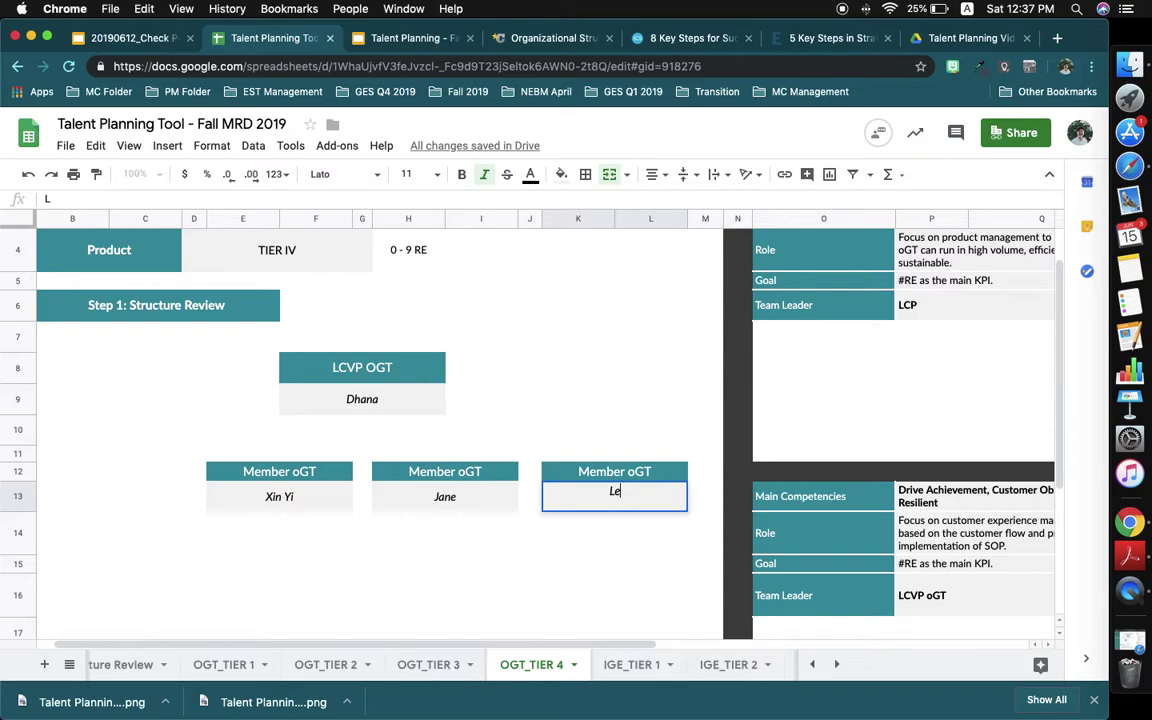
key("Return")
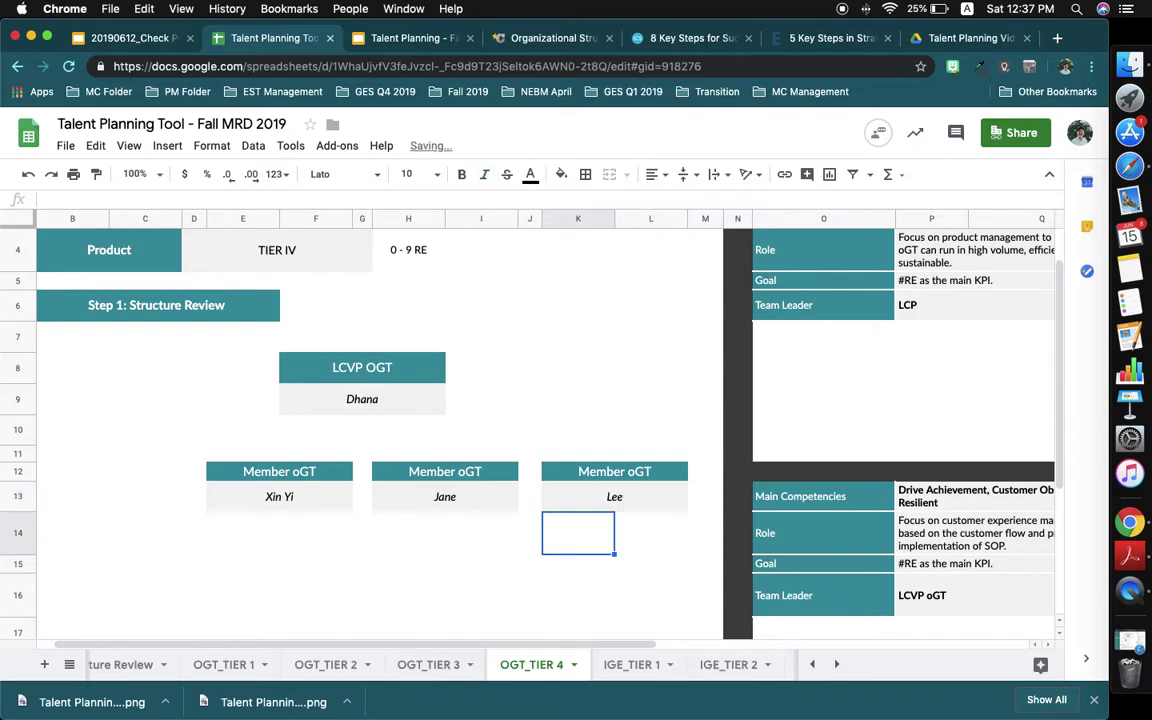
Step: Delete the third Member oGT box together with its name
left_click(548, 452)
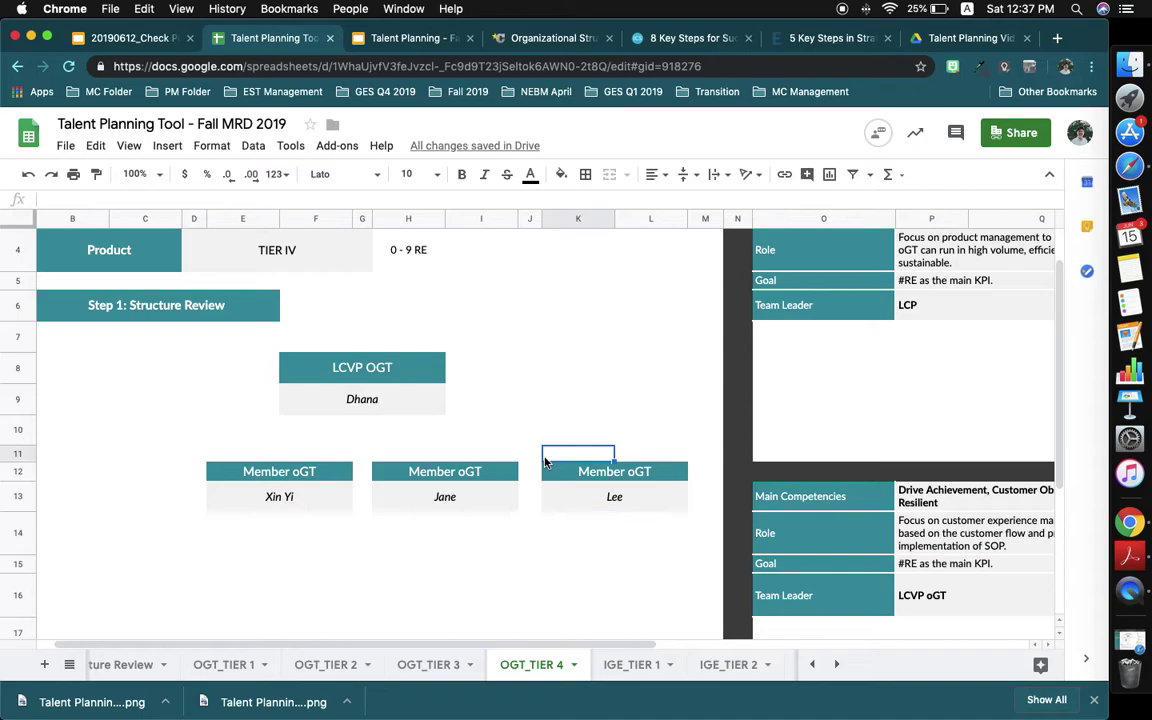
left_click_drag(614, 458, 681, 507)
left_click(634, 594)
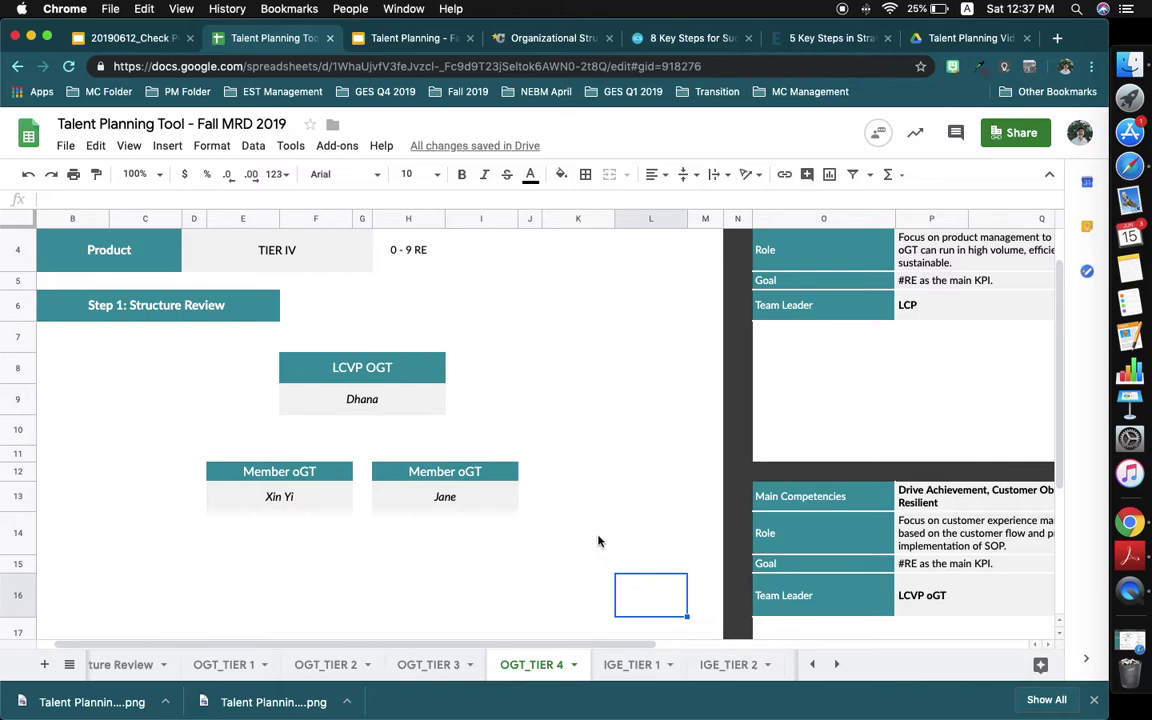
Step: Check the RE range on OGT_TIER 4 and compare its team structure with the OGT_TIER 3 sheet
left_click(403, 261)
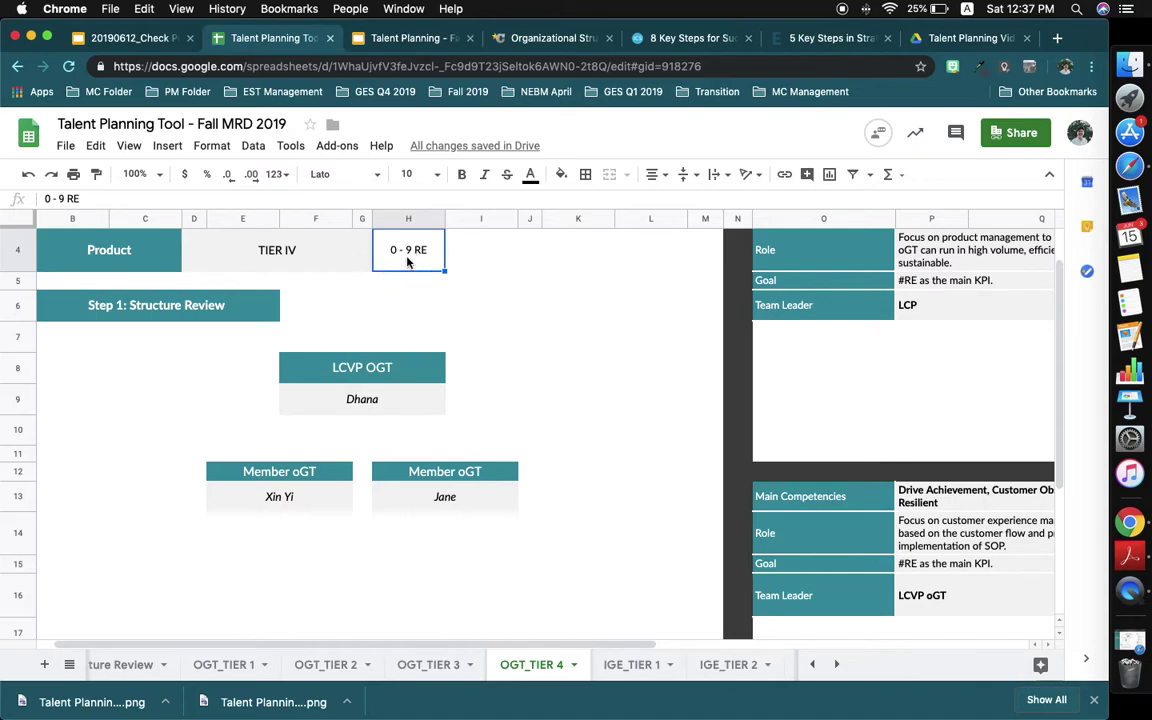
left_click(566, 477)
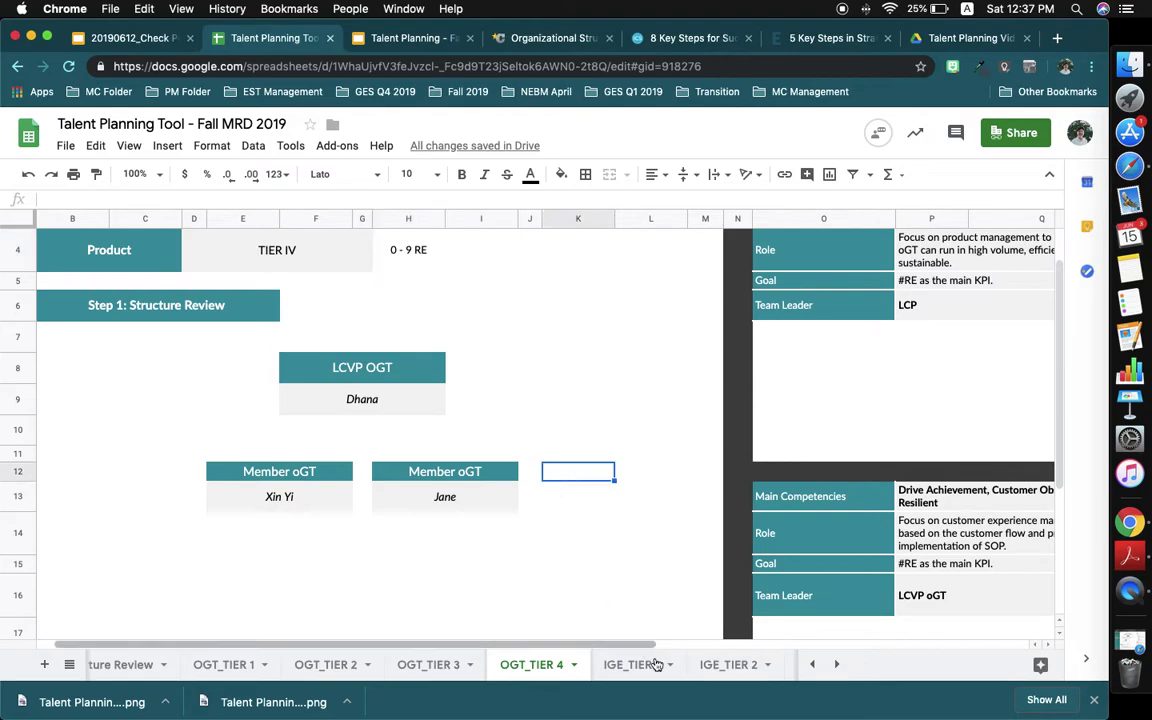
left_click(442, 666)
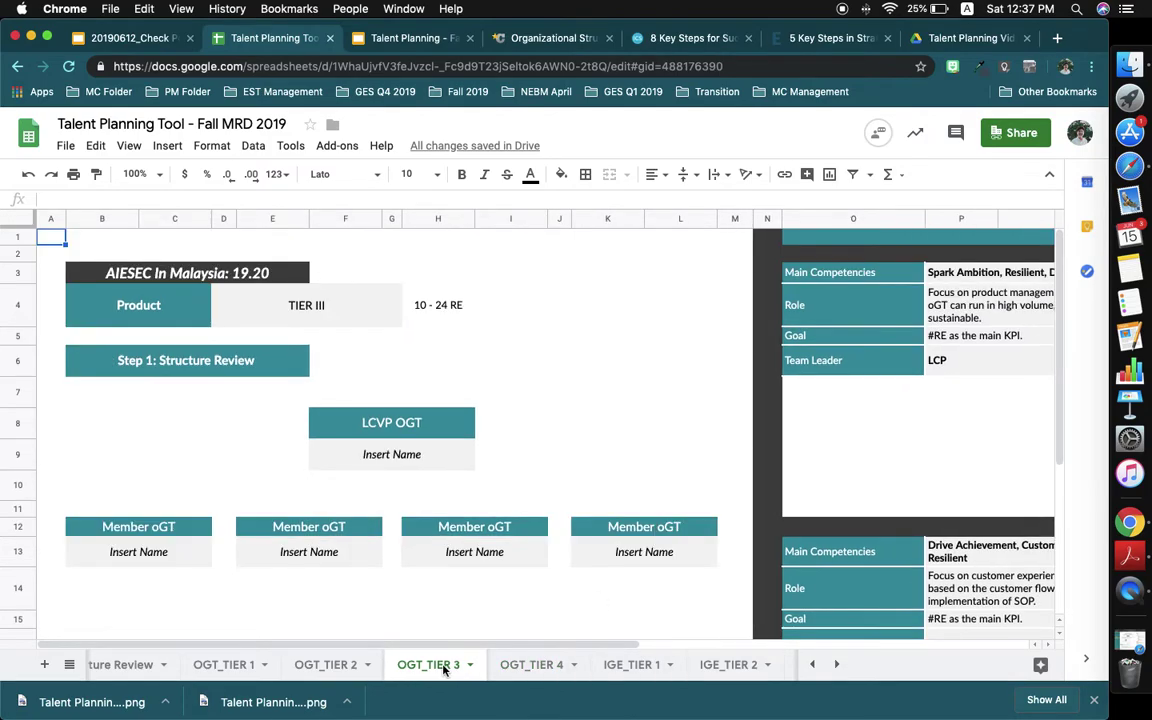
Step: Review the job descriptions on OGT_TIER 4, including the KPIs and Team Leader for Member of oGT Customer Experience
left_click(540, 665)
scroll(836, 399, "right", 5)
scroll(836, 399, "down", 2)
scroll(836, 399, "right", 3)
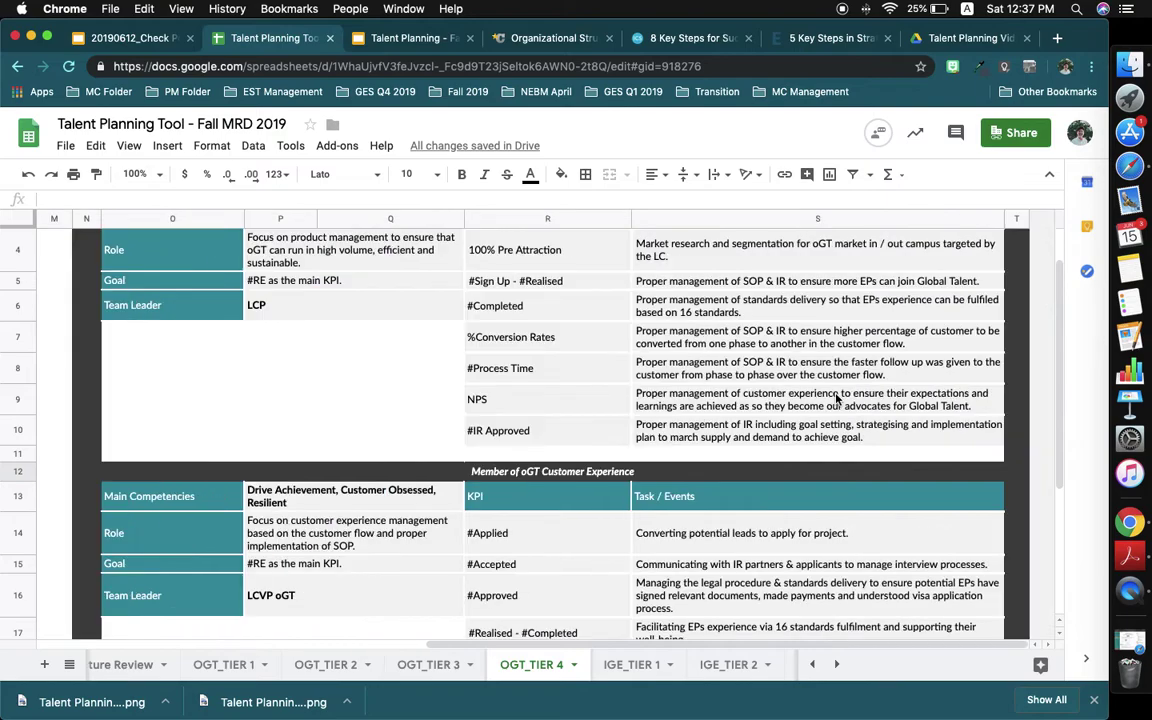
scroll(836, 399, "down", 5)
scroll(836, 399, "up", 3)
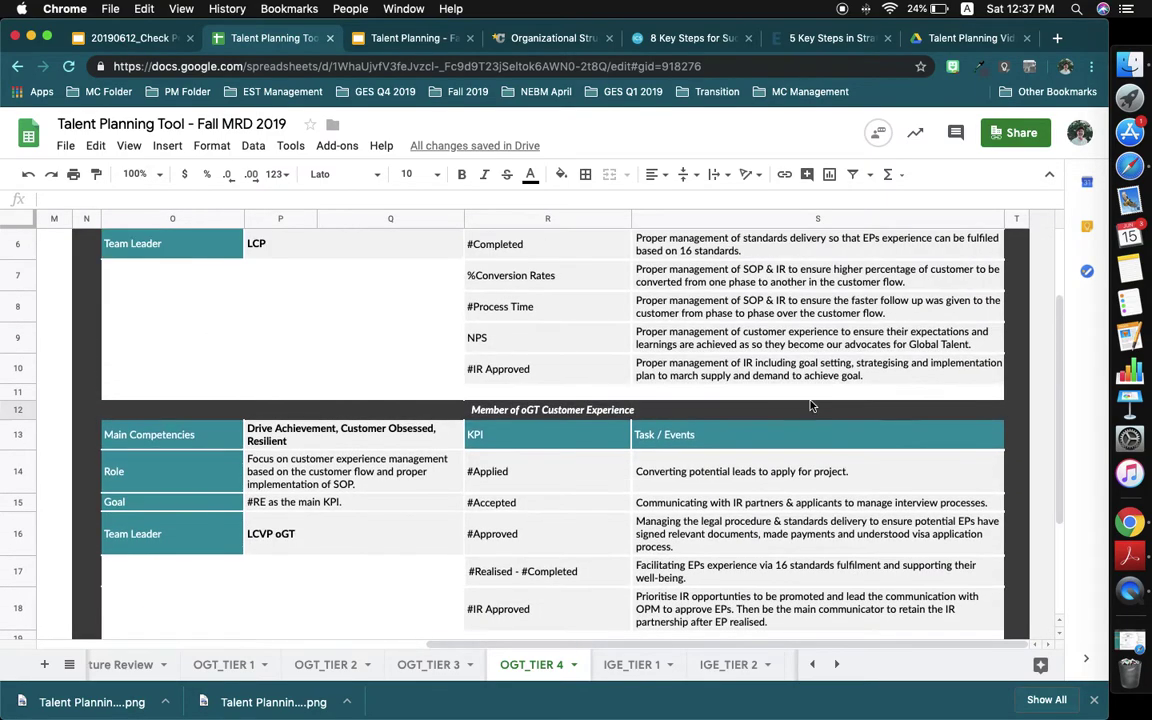
left_click(531, 489)
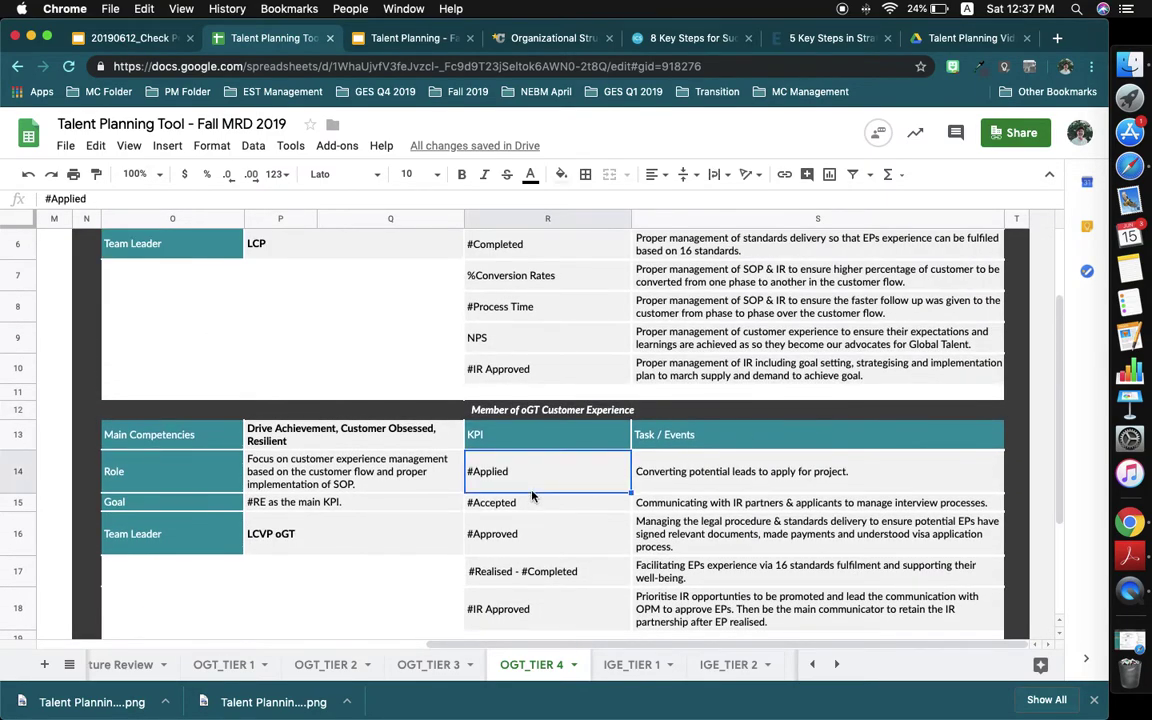
left_click(326, 540)
left_click(149, 532)
Step: Compare the LCVP OGT and Member oGT boxes in the team structure with the Team Leader entry in the member job description
scroll(148, 530, "left", 5)
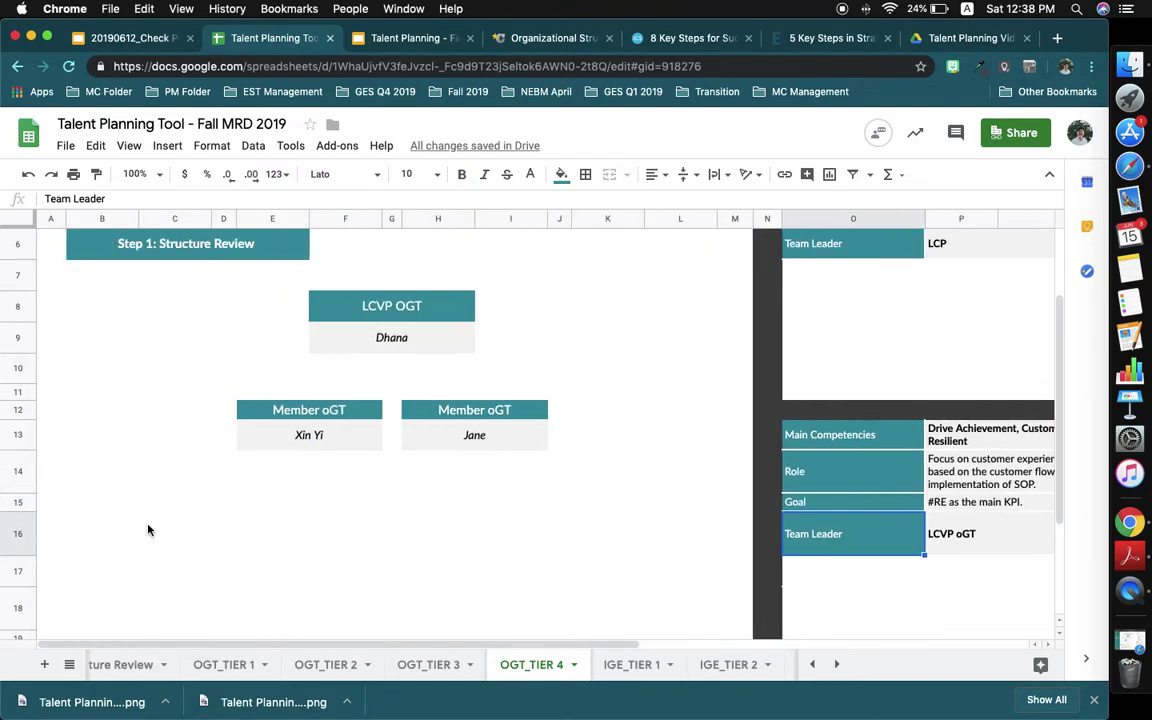
left_click(445, 340)
left_click(580, 435)
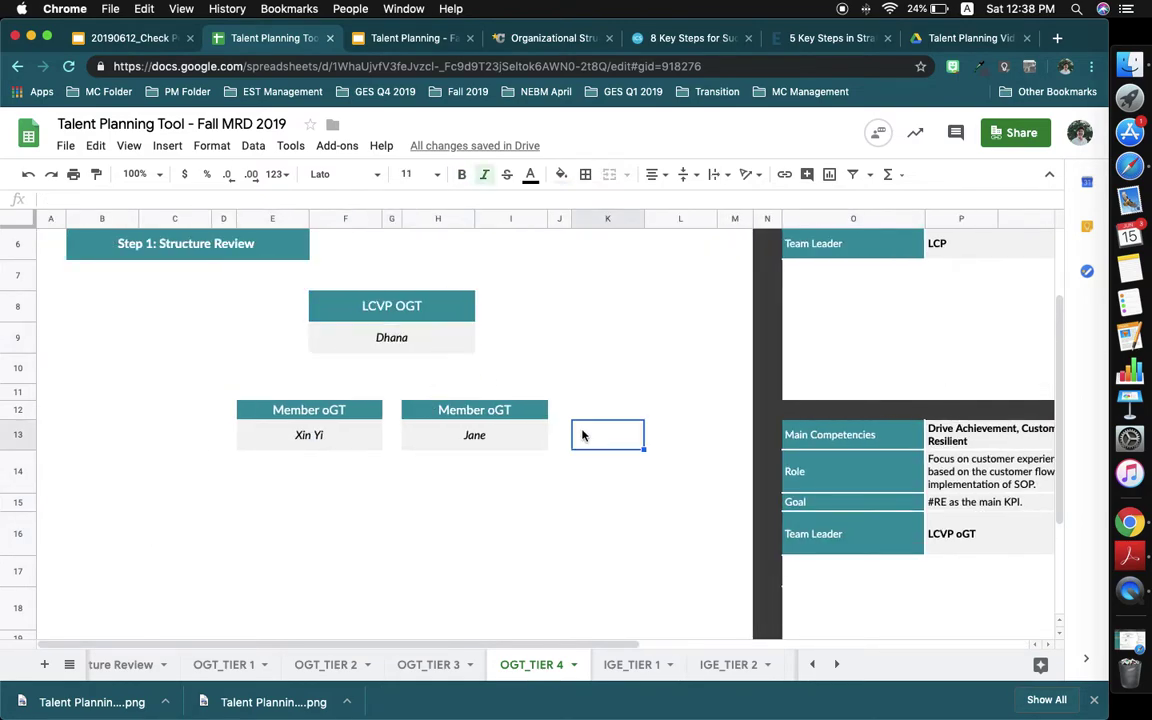
left_click(350, 300)
left_click(353, 350)
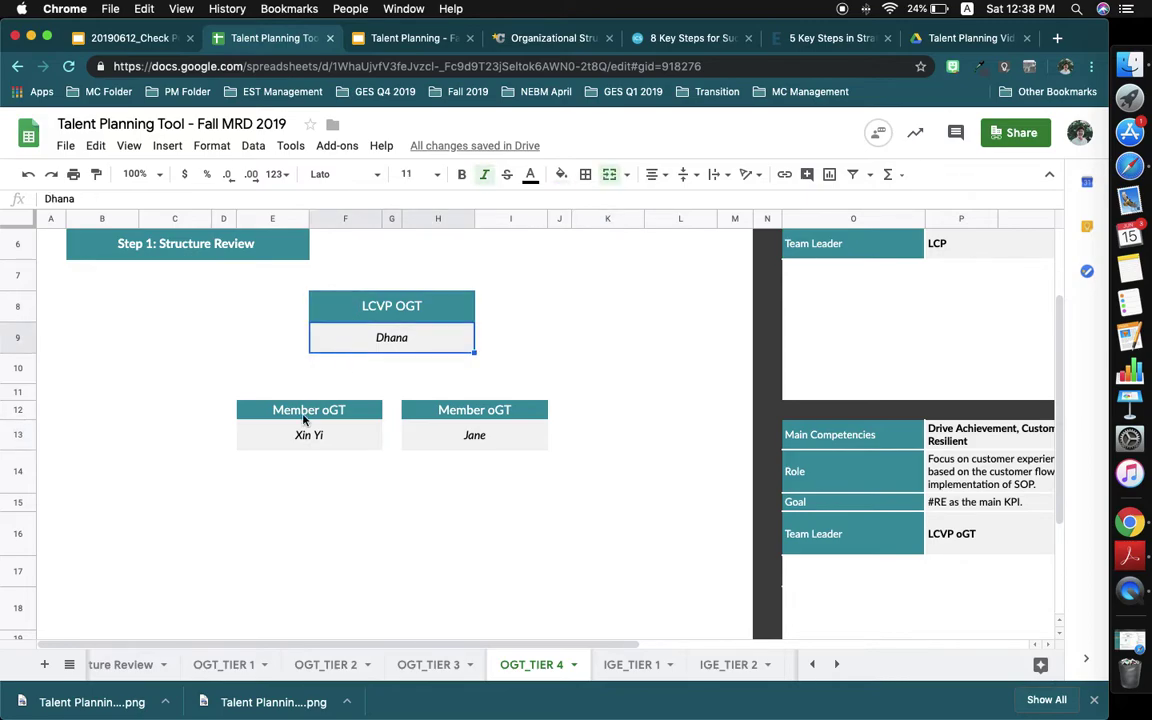
scroll(272, 378, "right", 5)
left_click(338, 550)
scroll(338, 553, "left", 5)
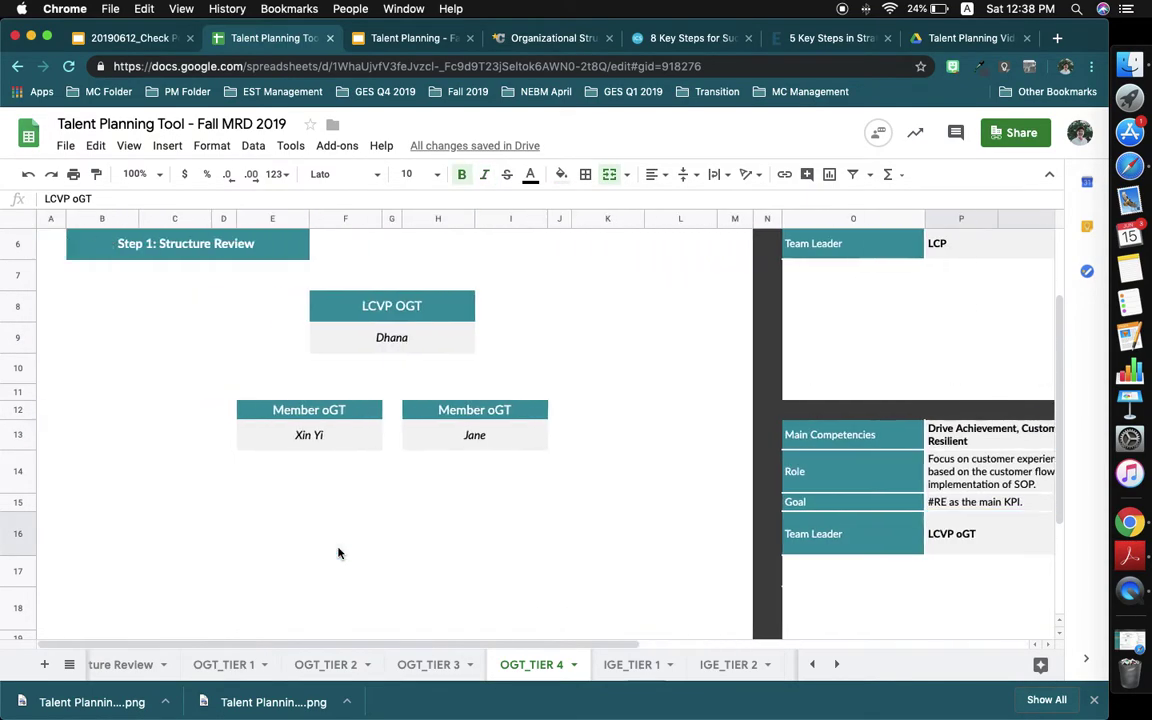
scroll(338, 553, "right", 5)
scroll(338, 553, "left", 2)
scroll(338, 553, "left", 3)
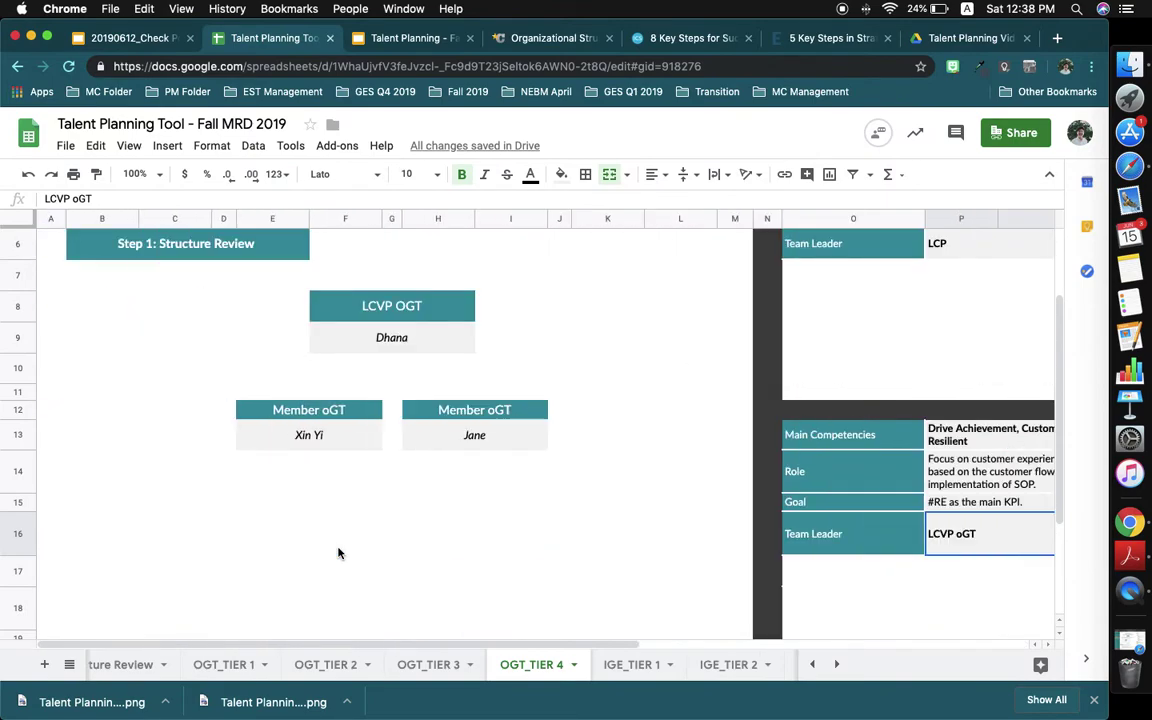
left_click(456, 447)
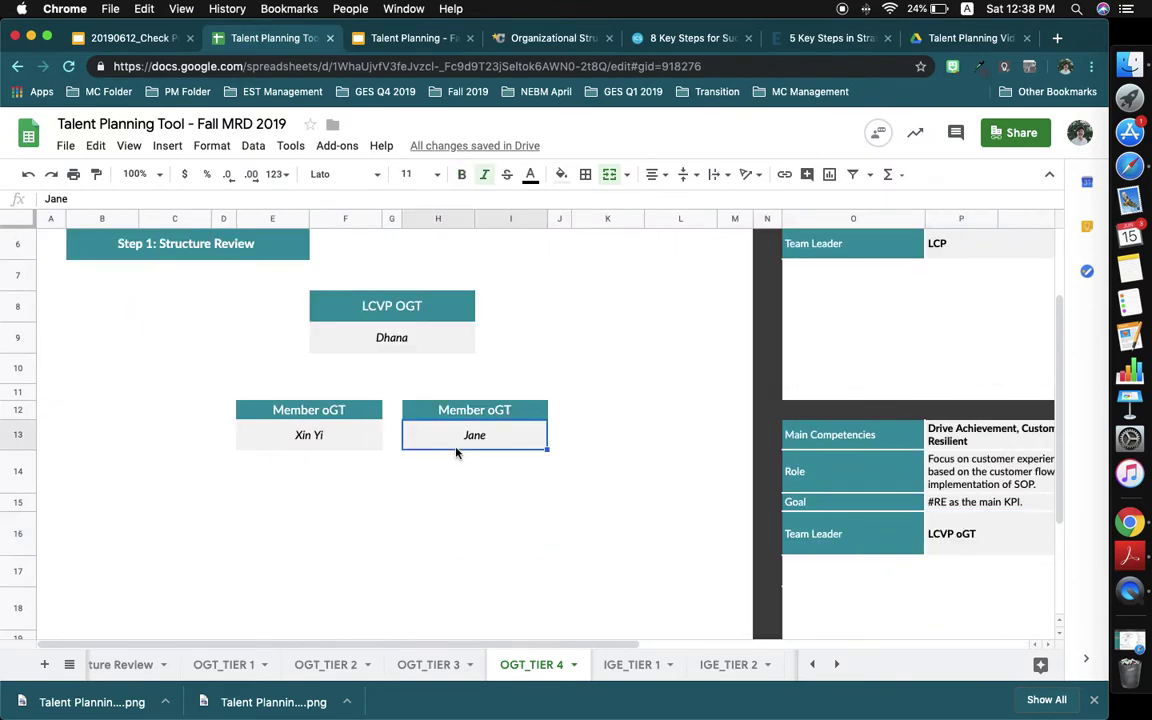
Step: Restore the Insert Name placeholder in the LCVP OGT and both Member oGT boxes on OGT_TIER 4, copying it from OGT_TIER 3
left_click(420, 664)
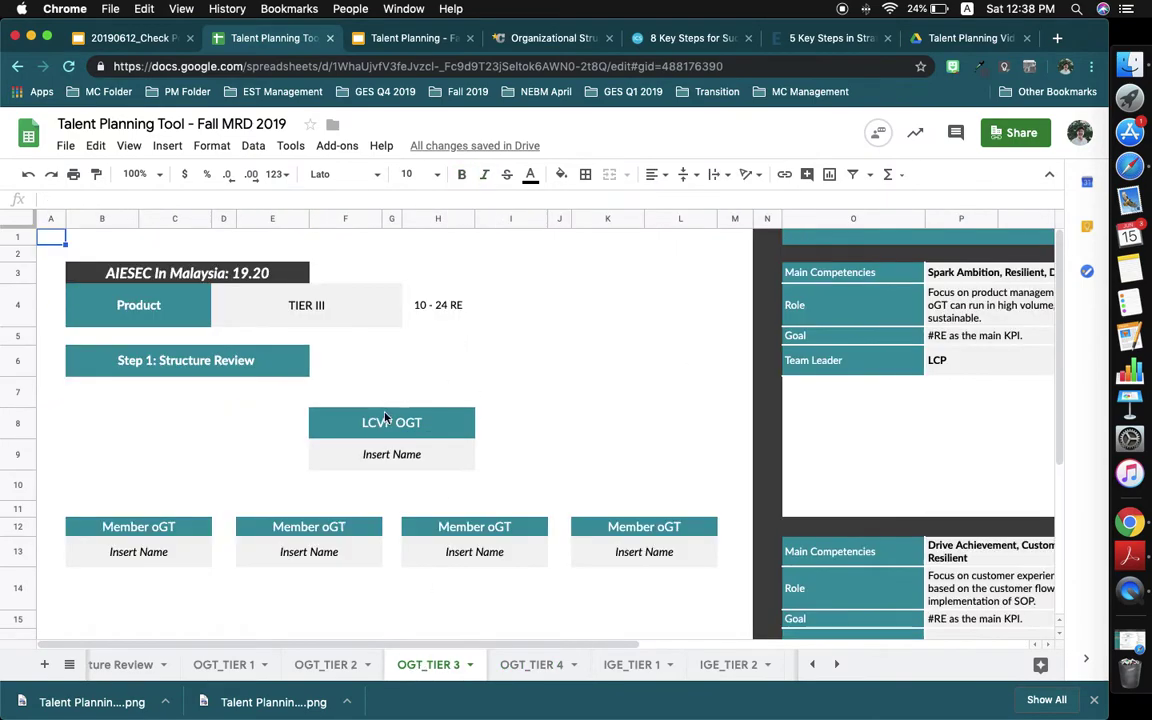
left_click(380, 455)
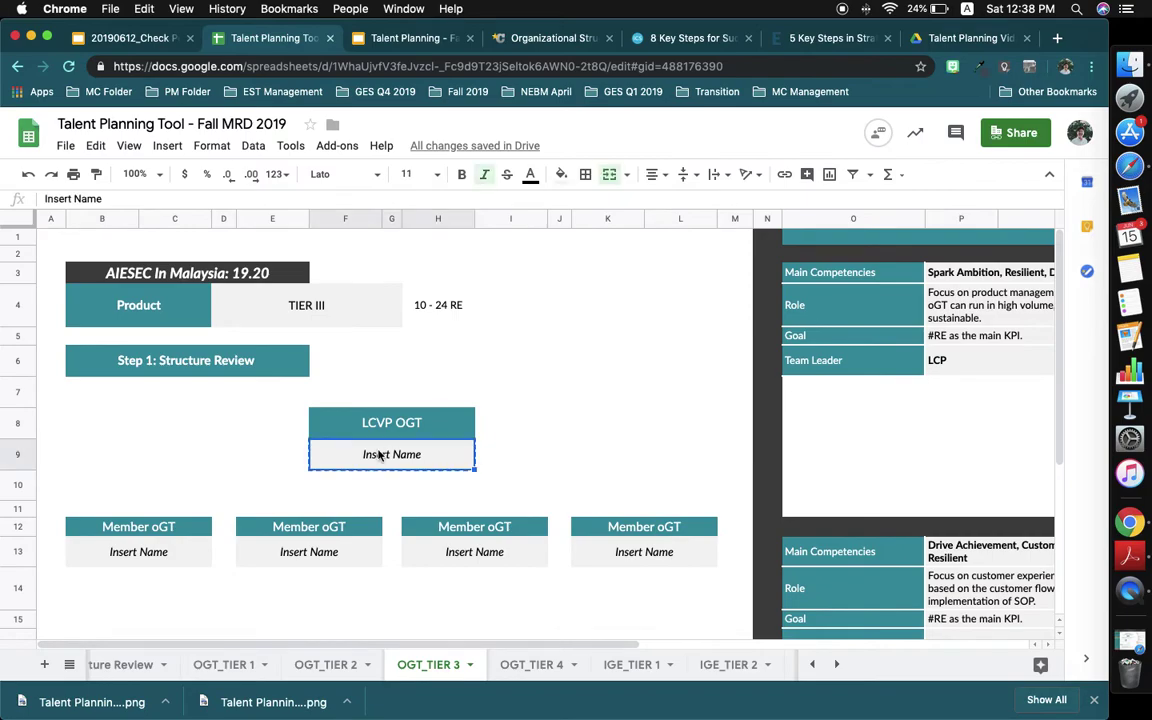
left_click(527, 664)
type("Insert Name")
left_click(373, 442)
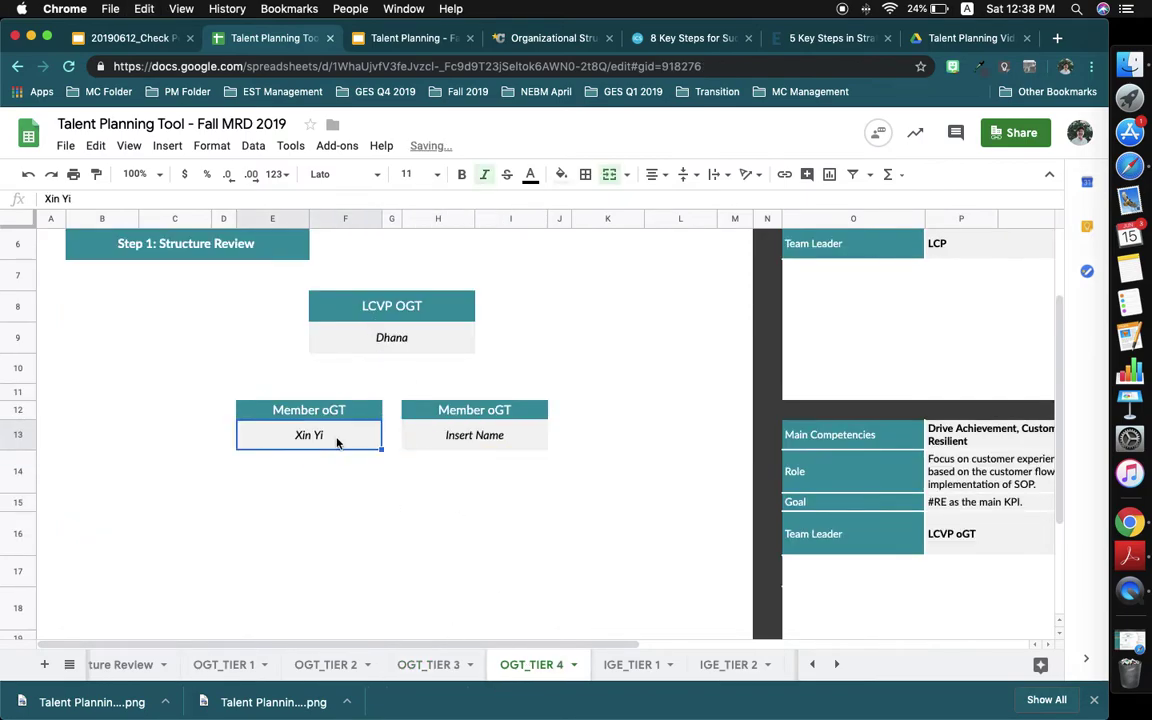
type("Insert Name")
left_click(429, 344)
type("Insert Name")
left_click(541, 352)
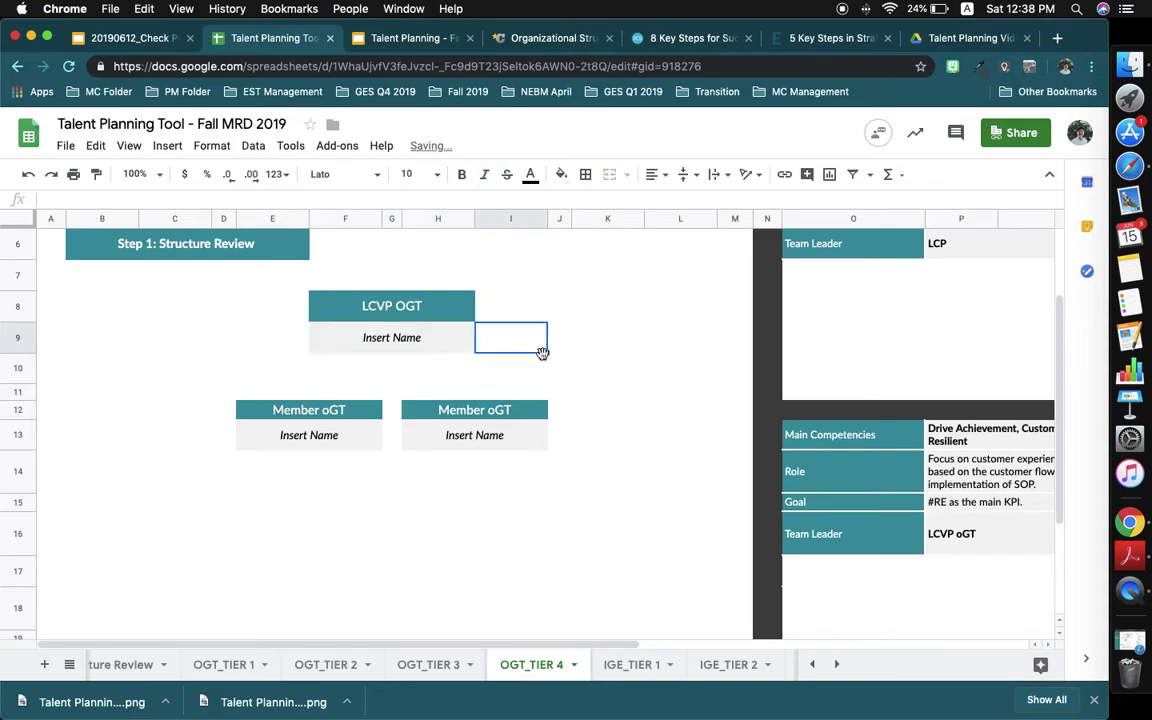
left_click(607, 440)
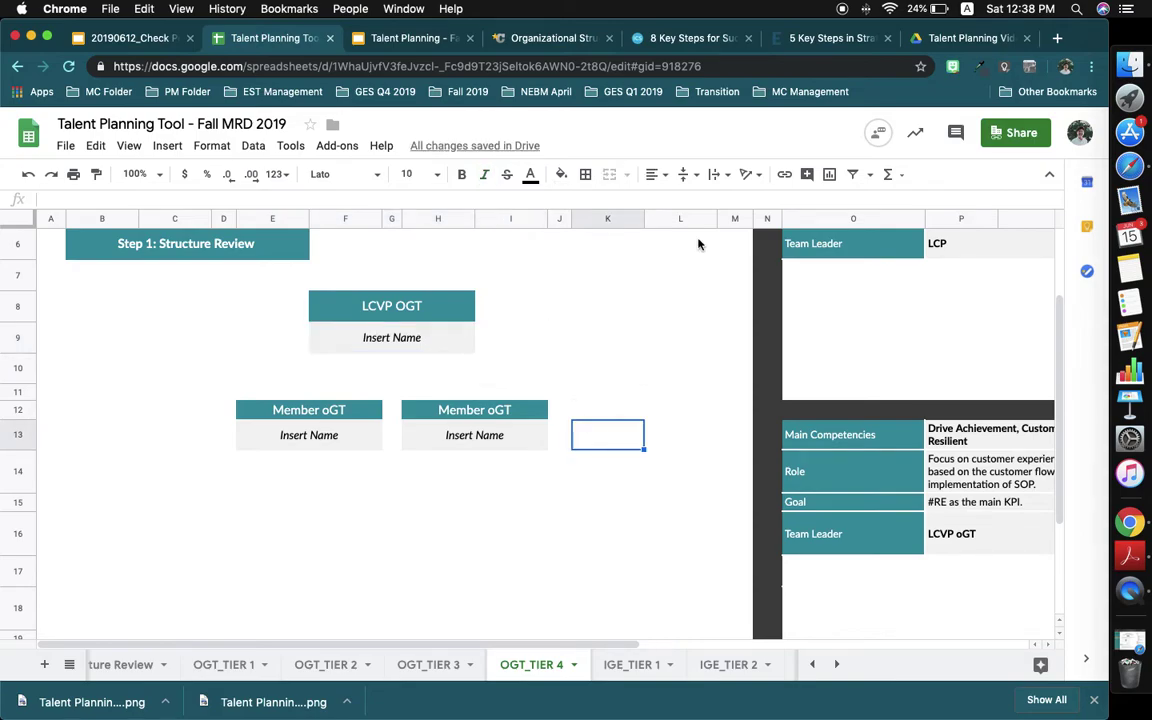
left_click(455, 288)
left_click(396, 284)
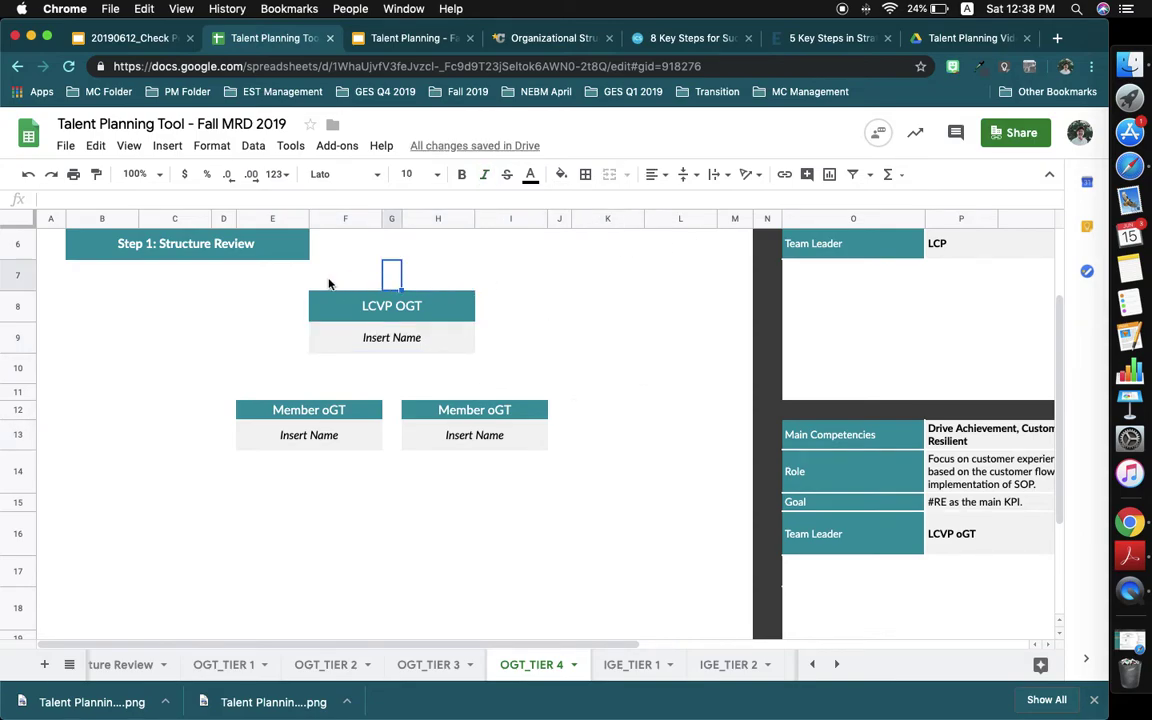
left_click(368, 284)
left_click(260, 284)
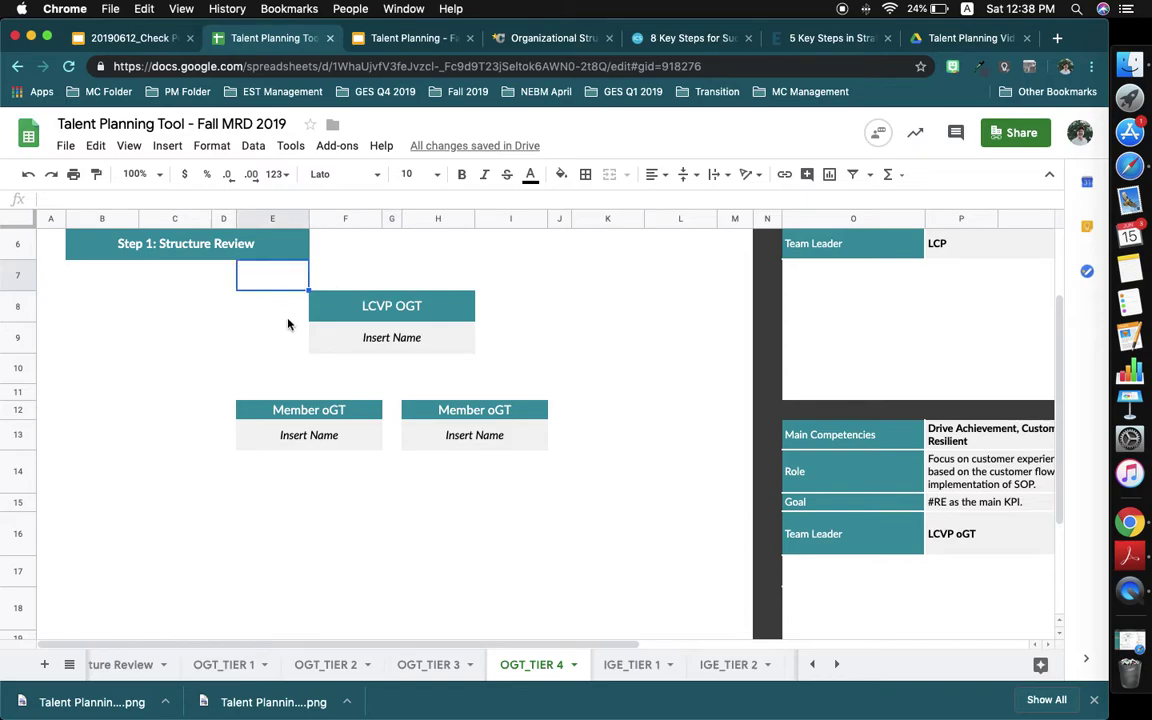
left_click(268, 306)
left_click(290, 353)
left_click(288, 372)
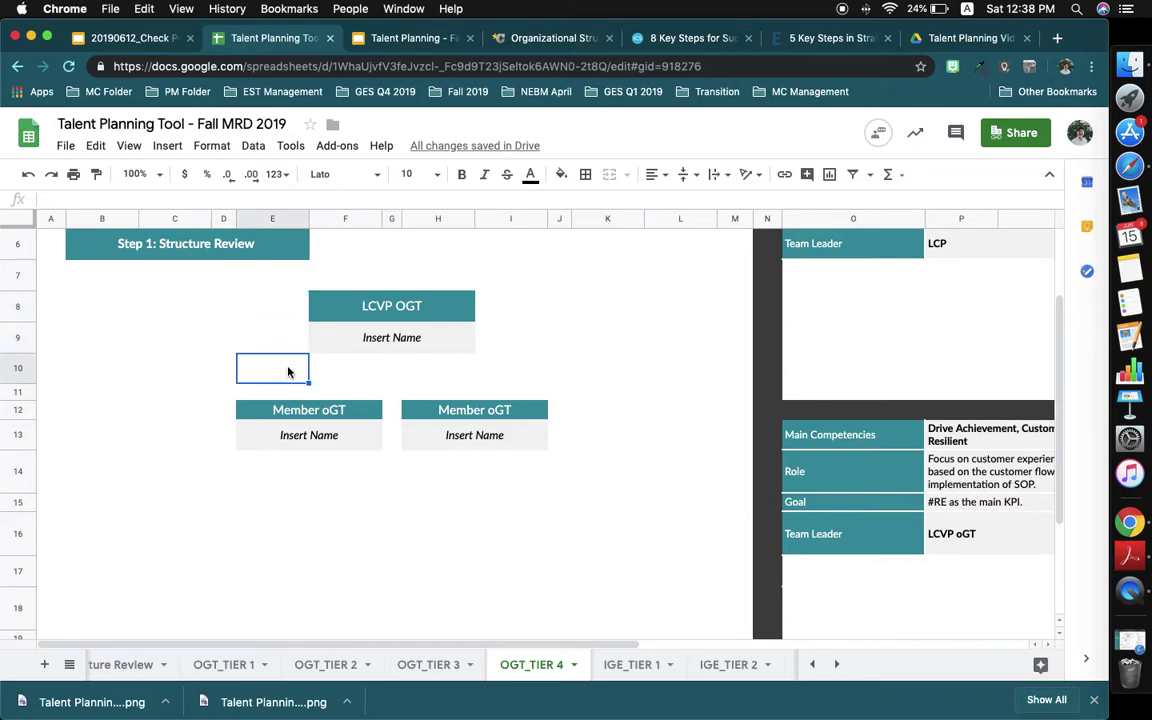
left_click(276, 391)
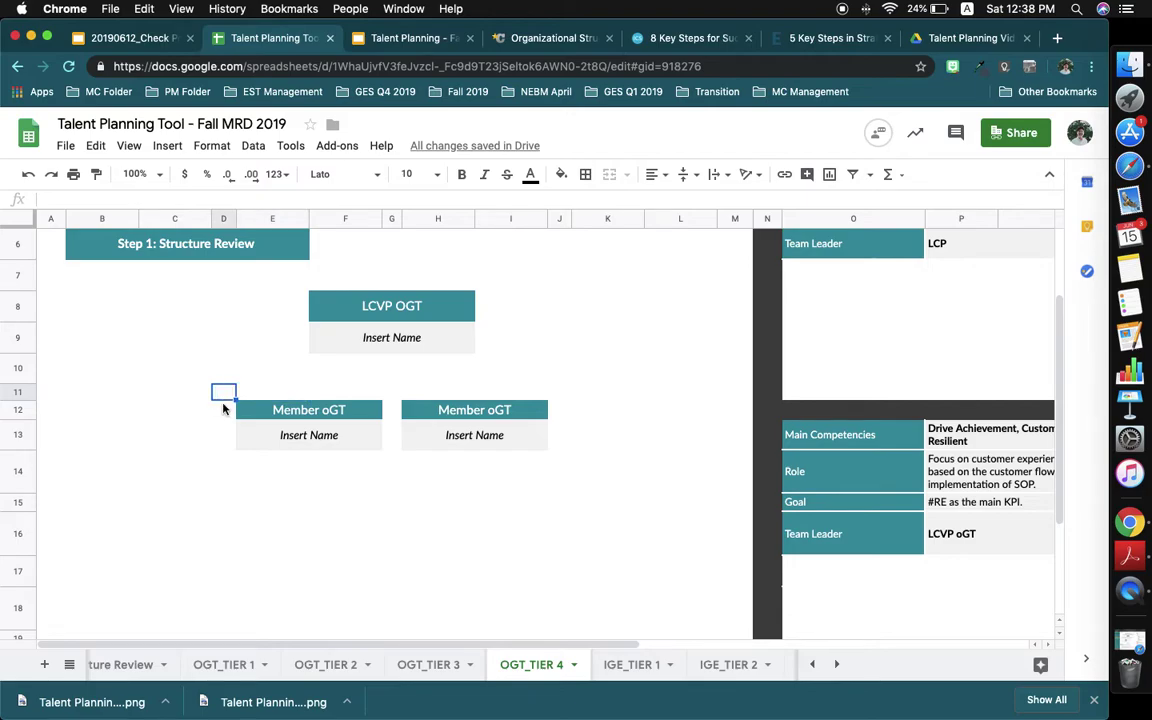
Step: Compare the LCVP OGT and Member oGT boxes on OGT_TIER 4 with the RE range and team structure on OGT_TIER 3
left_click(490, 410)
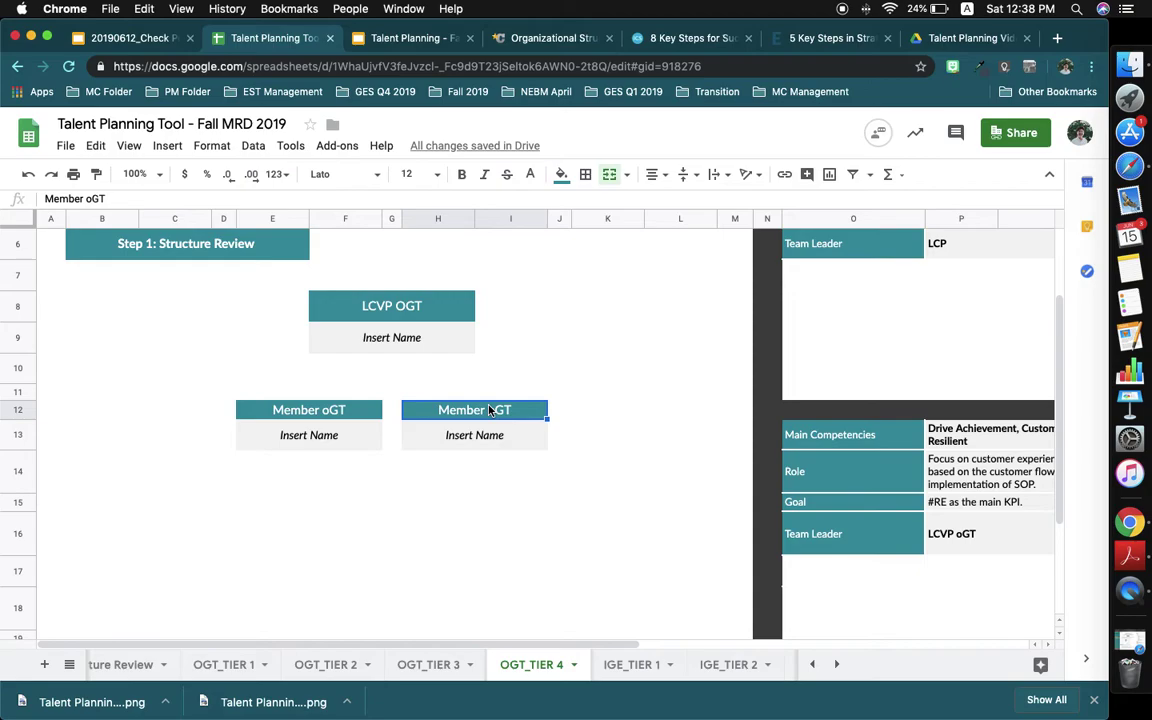
left_click(436, 308)
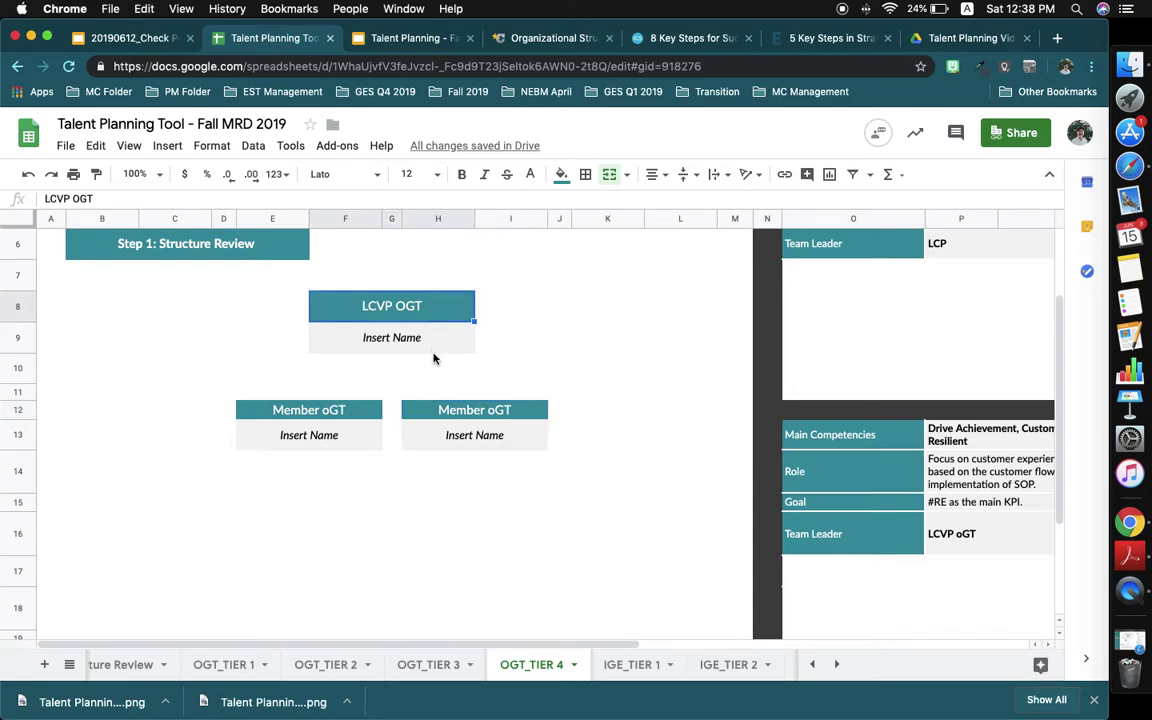
left_click(424, 338)
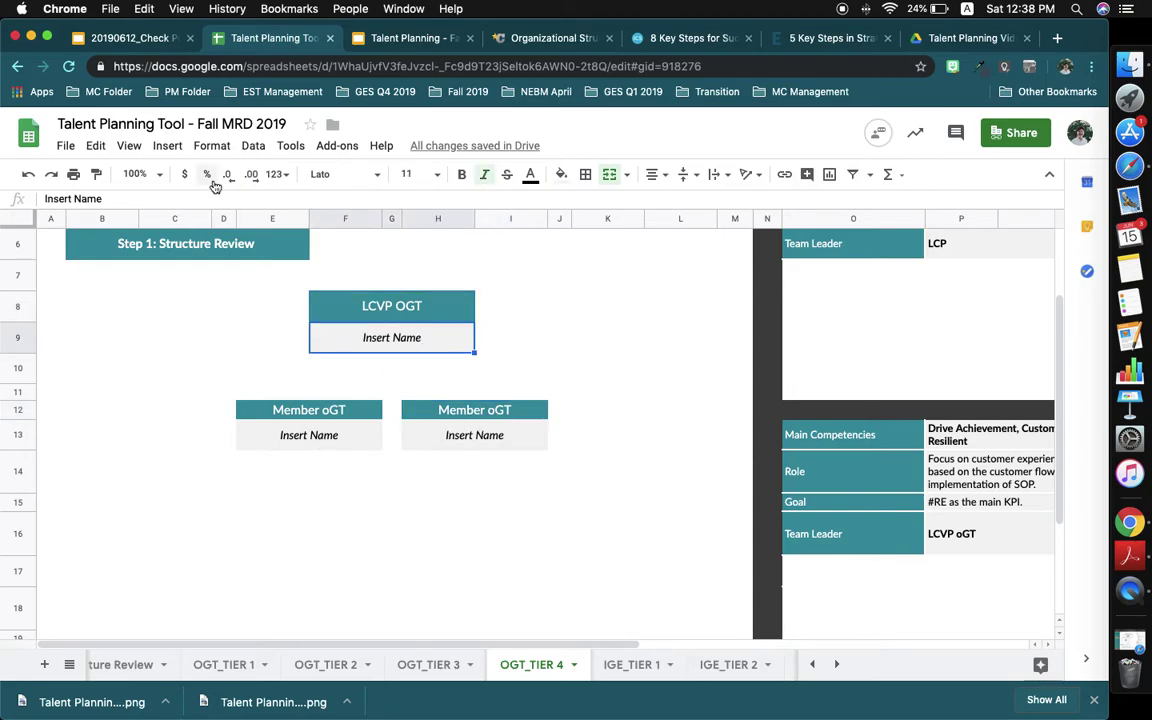
left_click_drag(494, 406, 497, 438)
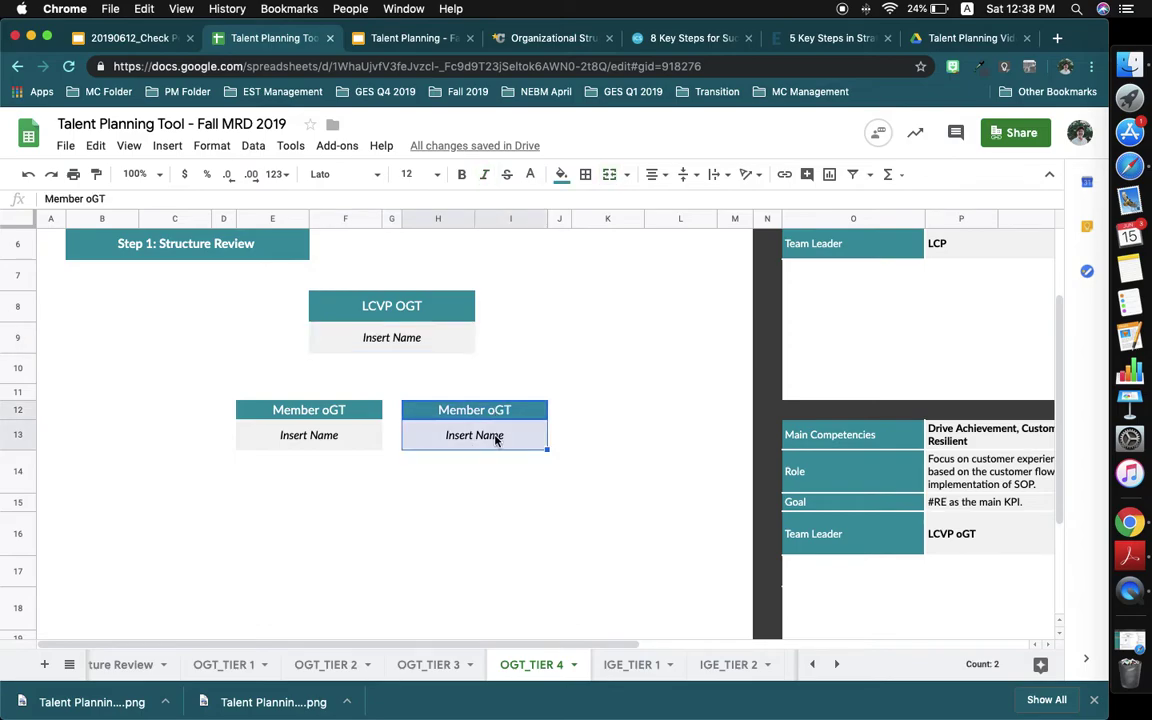
left_click(410, 664)
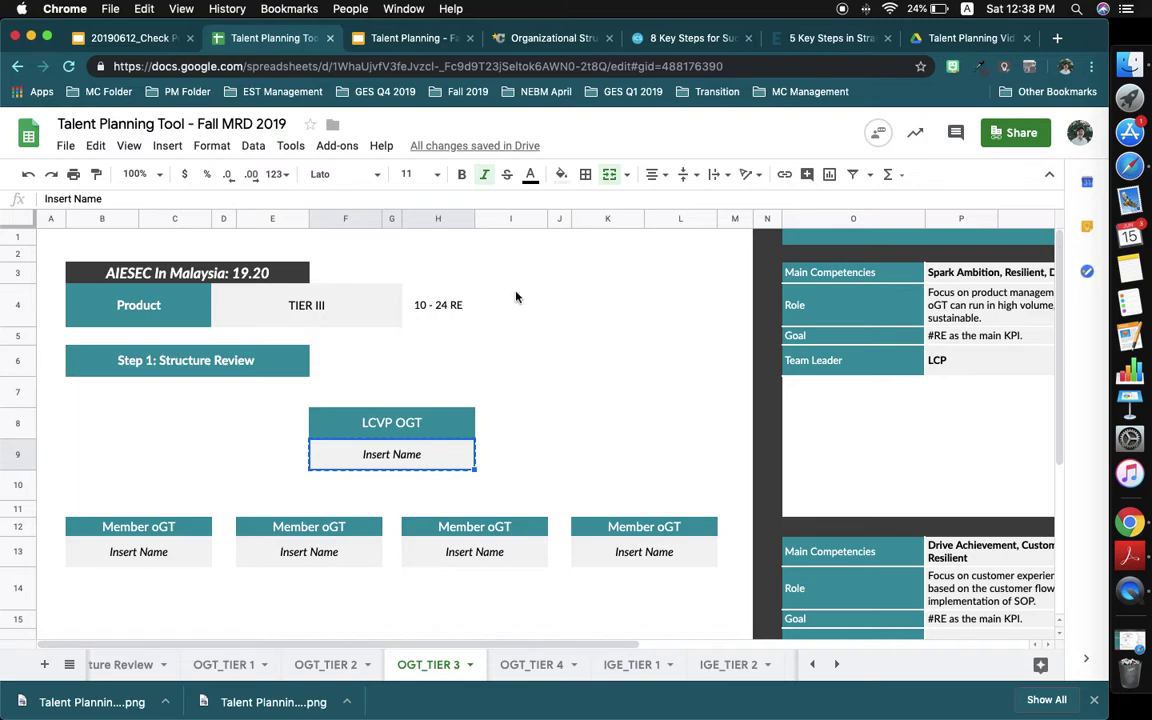
left_click(455, 488)
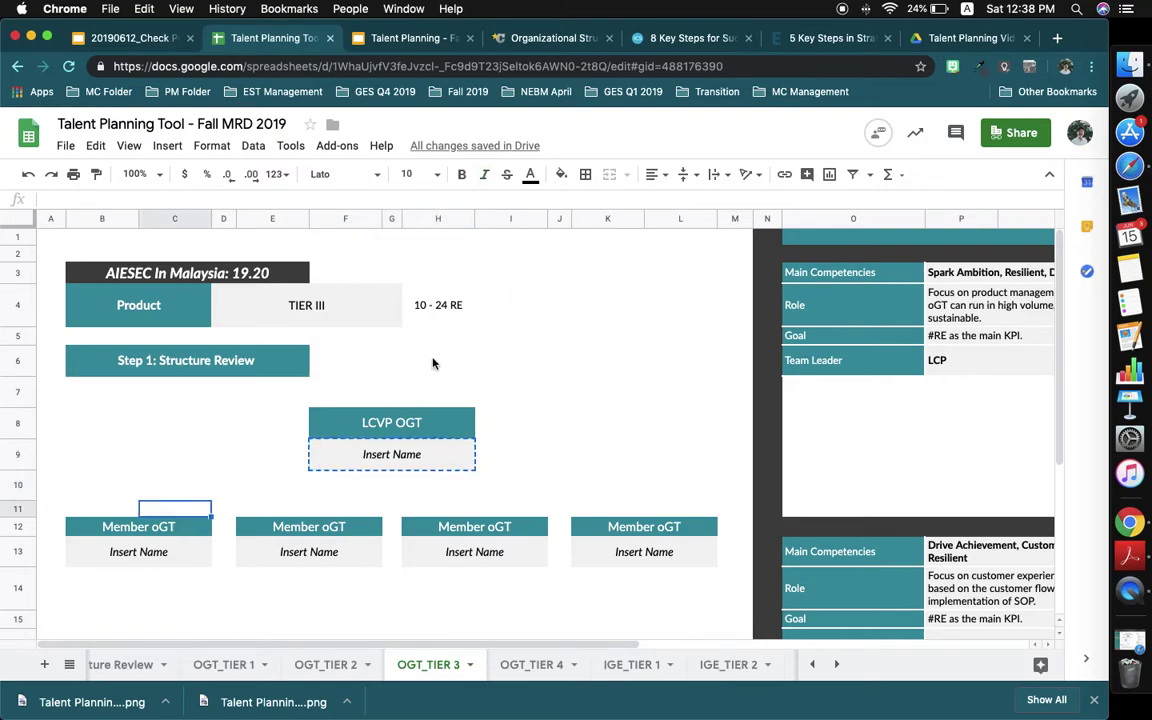
left_click(428, 307)
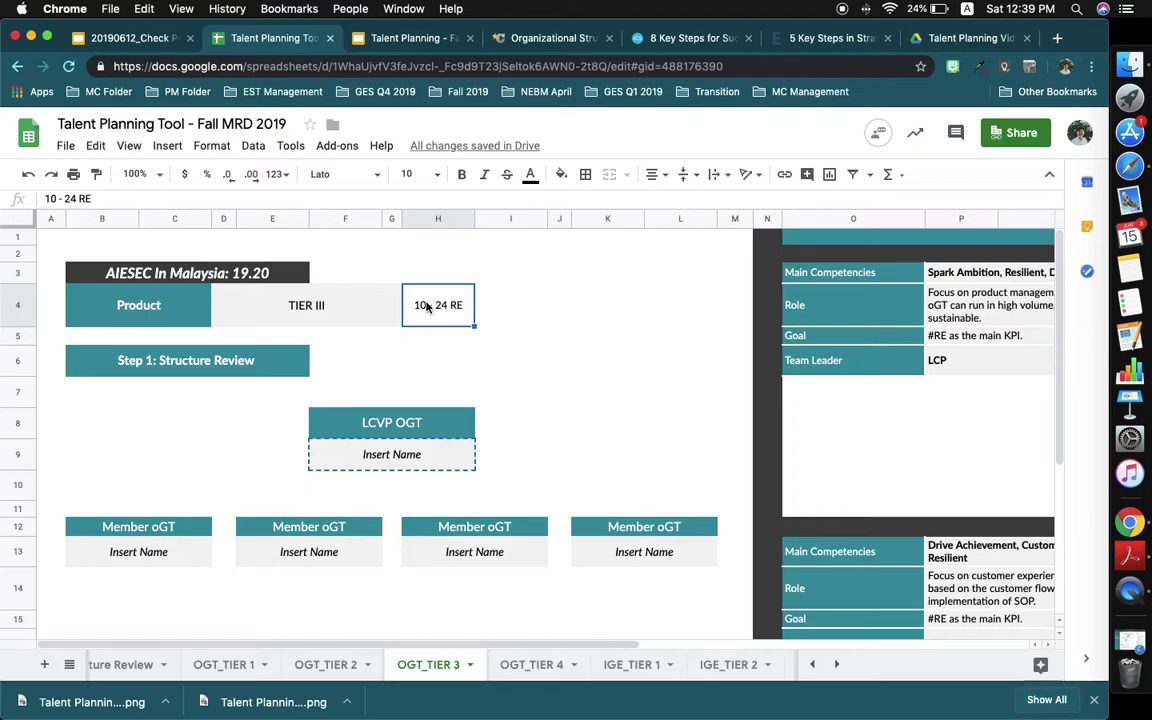
left_click_drag(636, 533, 631, 557)
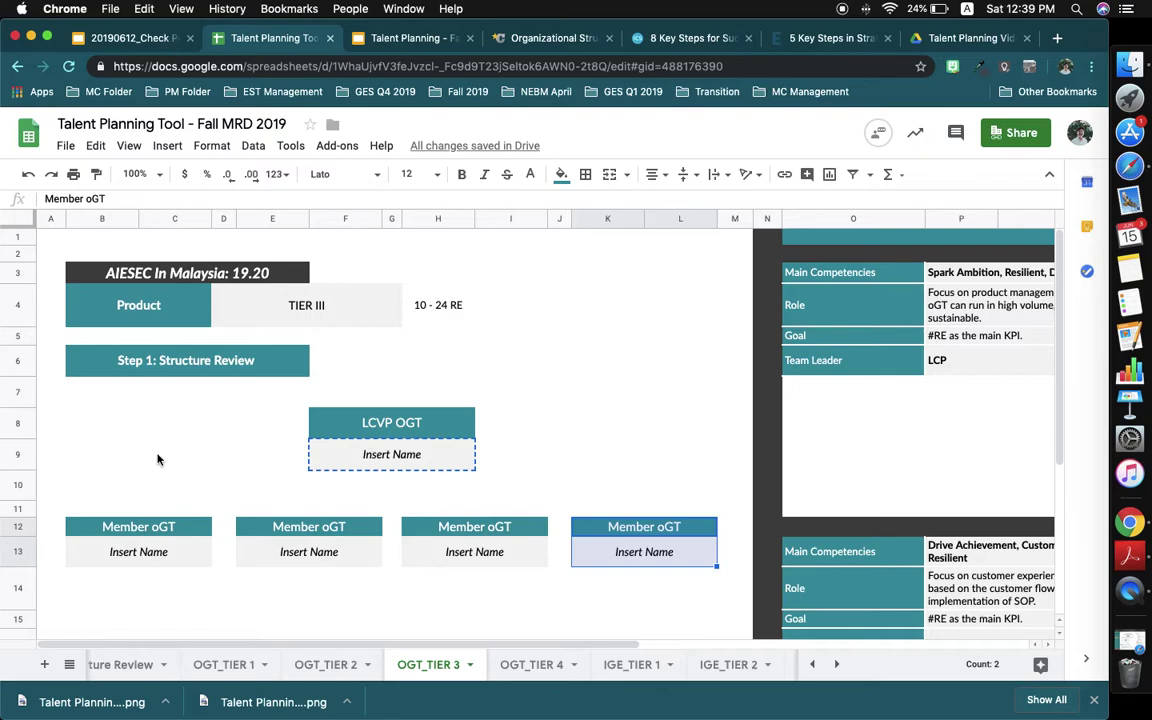
left_click_drag(75, 412, 530, 570)
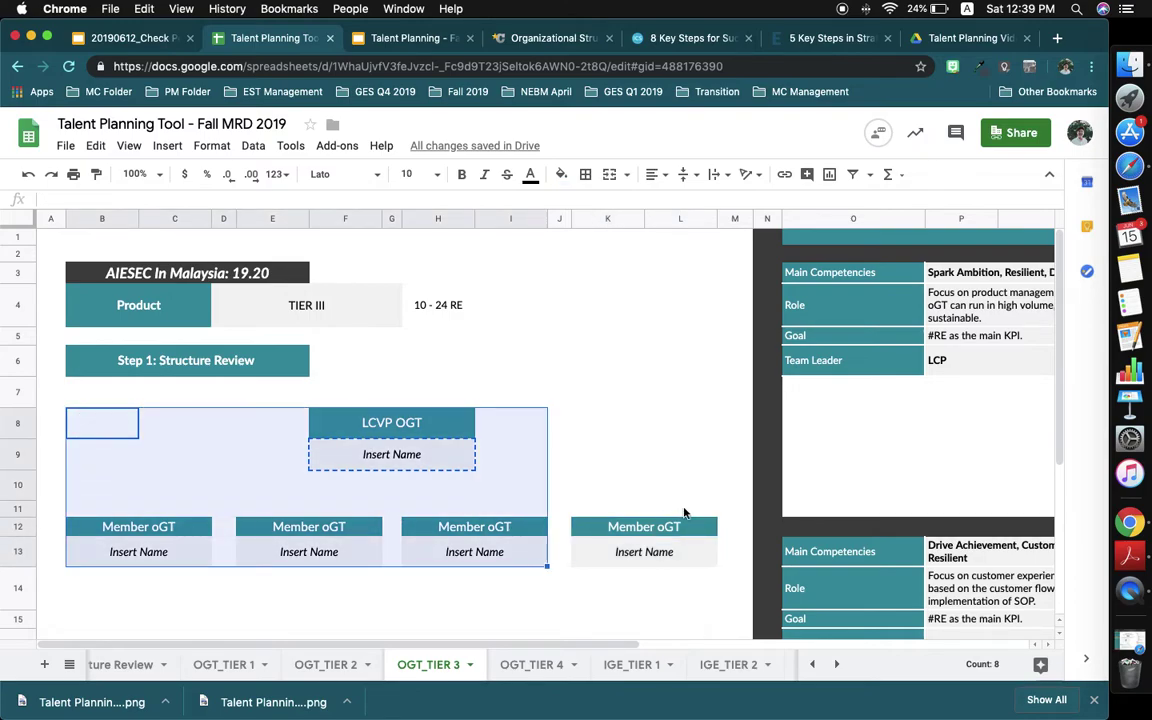
left_click(692, 548)
left_click_drag(686, 533, 680, 566)
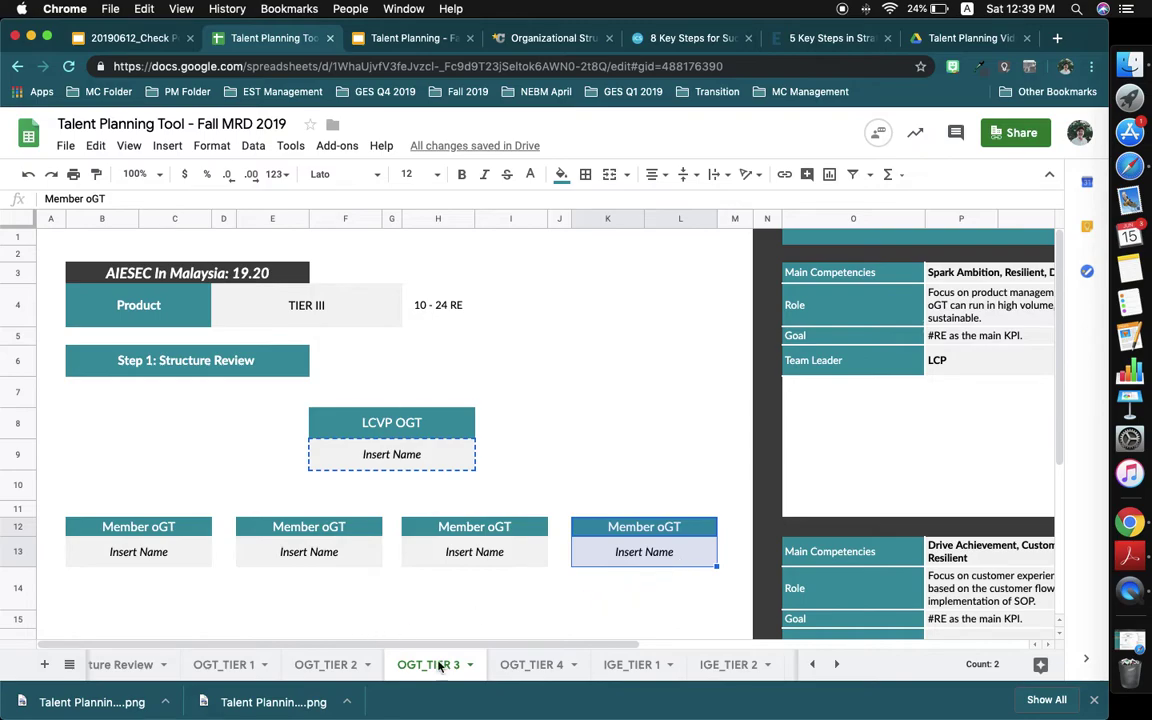
Step: In the first example row of the Dashboard sheet, set the function to OGT and the HR gap to 1
scroll(470, 664, "right", 3)
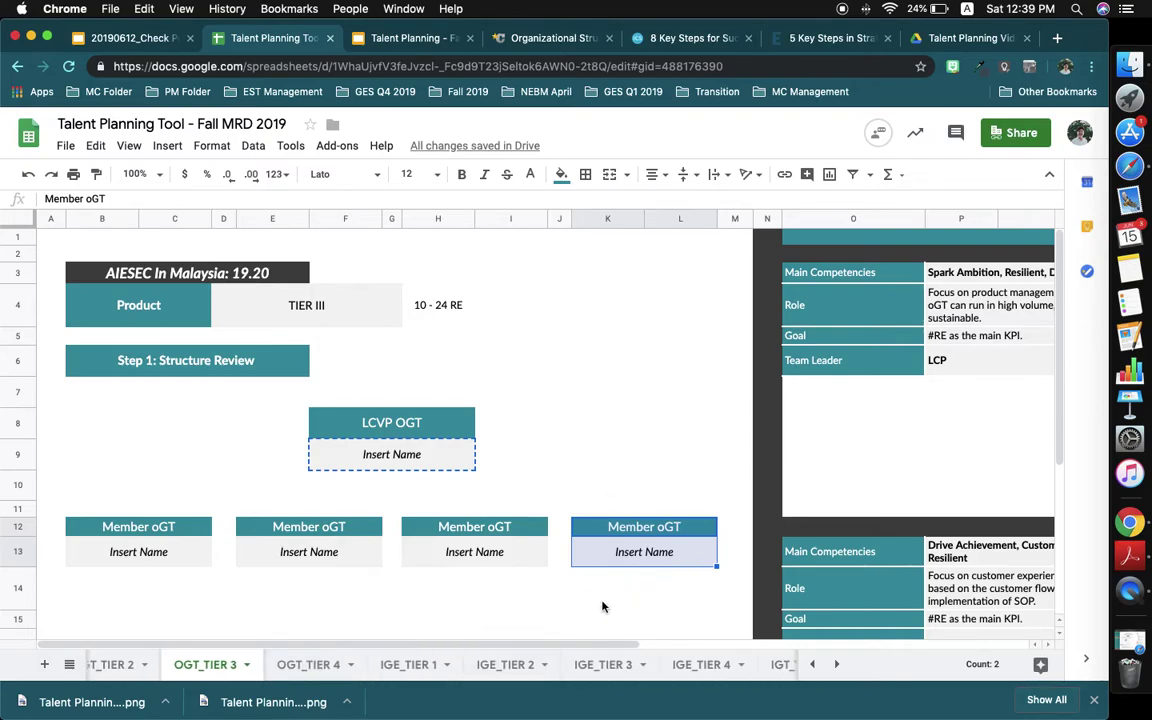
scroll(628, 668, "right", 3)
scroll(600, 664, "left", 10)
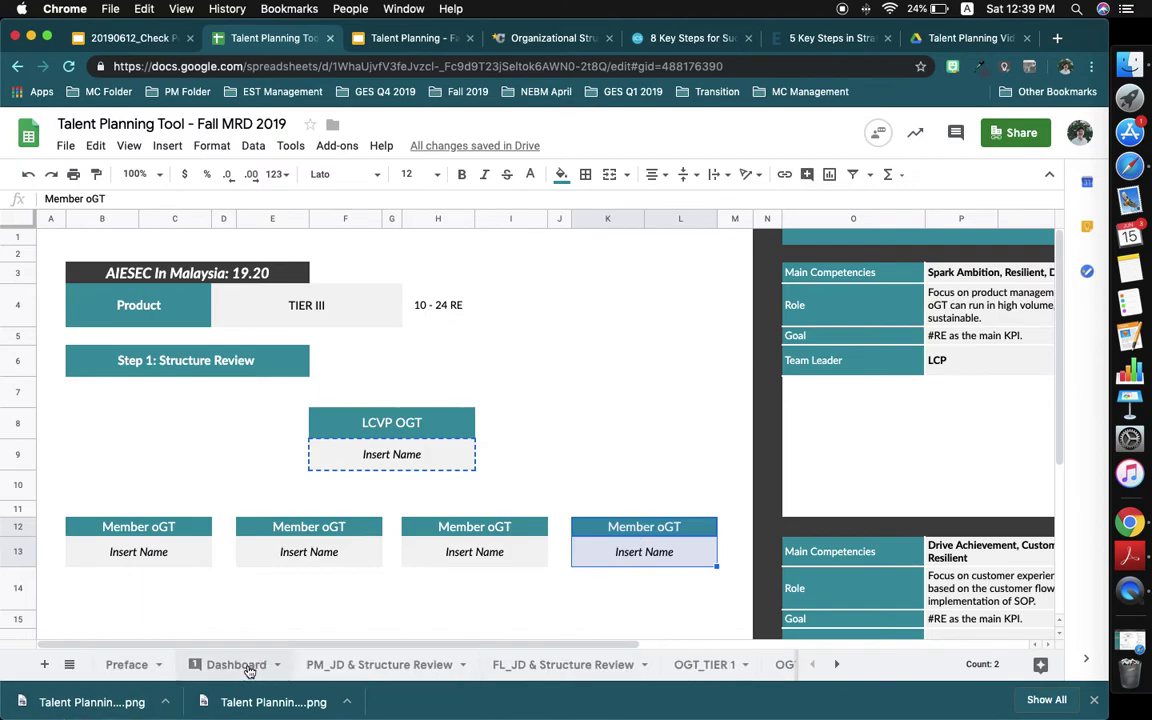
left_click(128, 664)
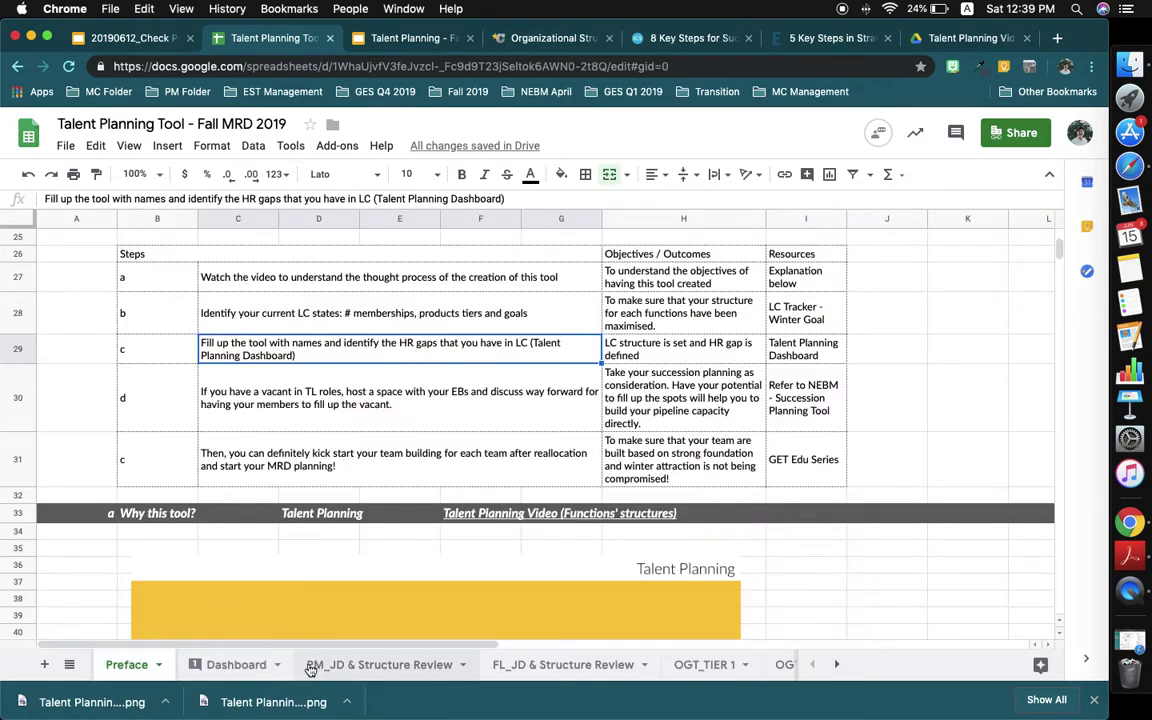
left_click(257, 672)
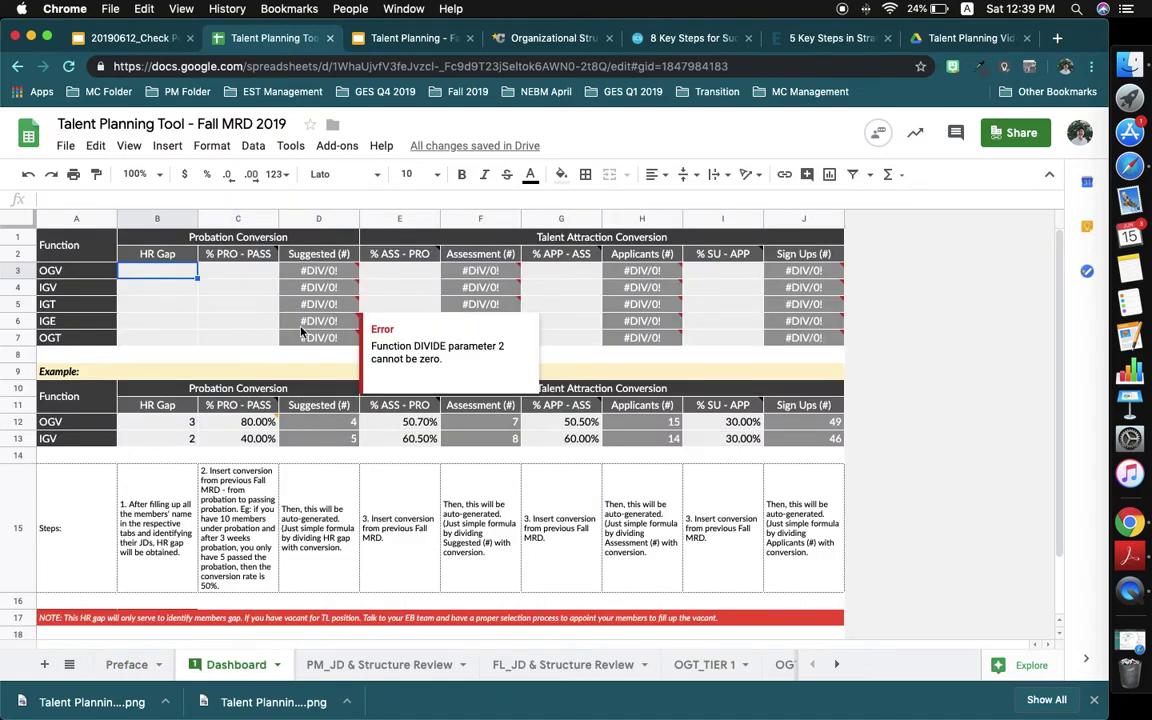
left_click(60, 421)
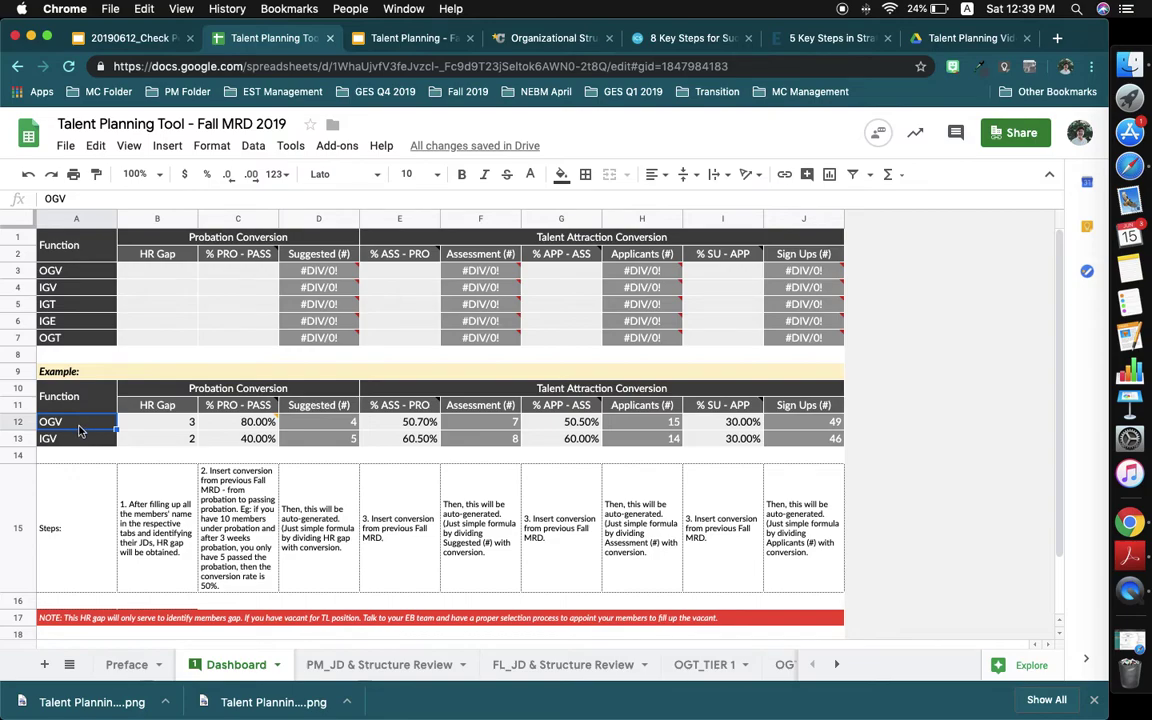
type("OGT")
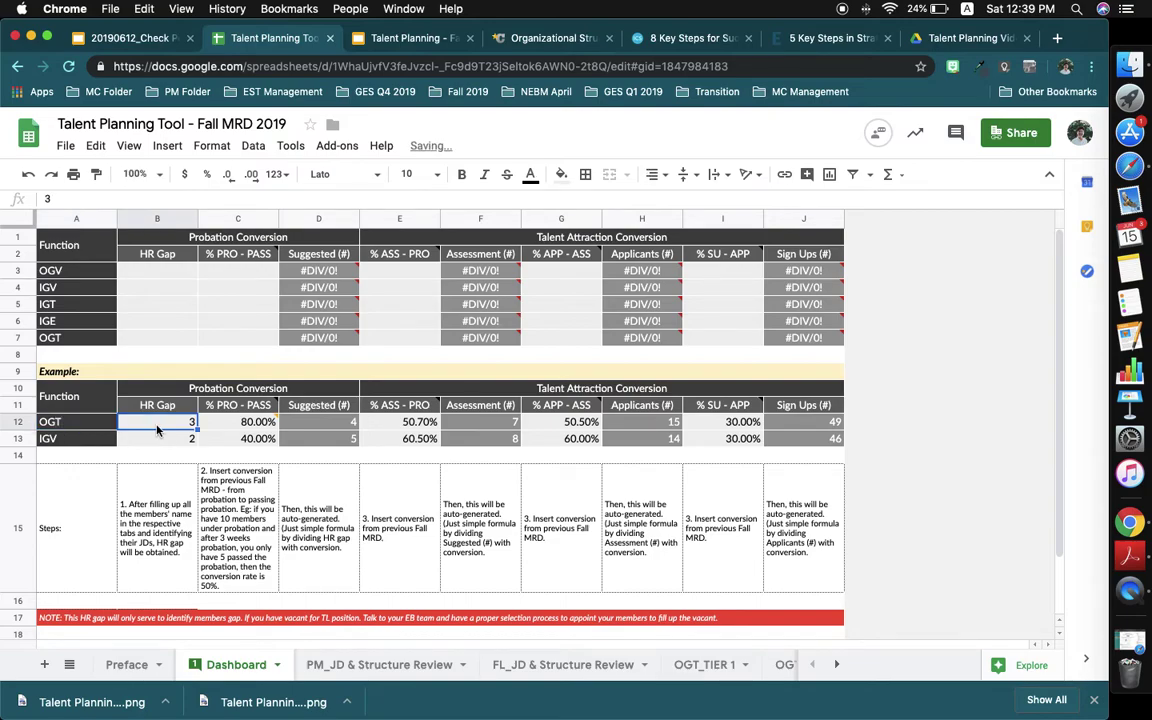
key("Return")
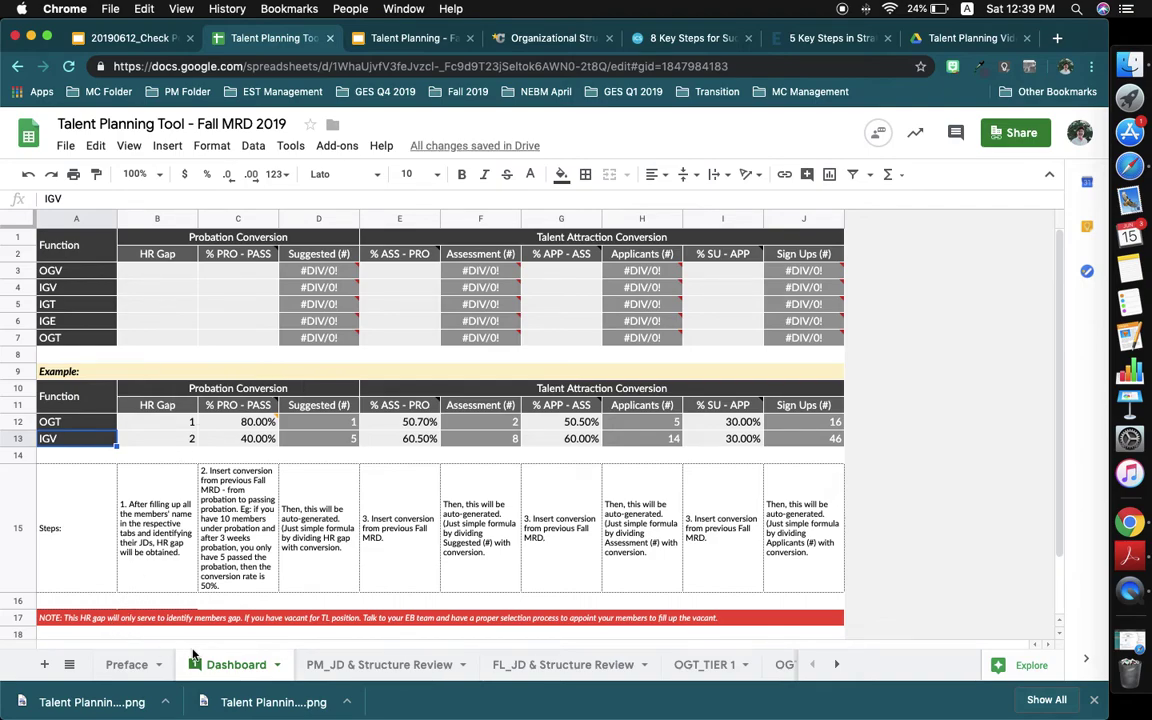
Step: Check the objective of filling up the tool on the Preface sheet against the Dashboard's example table
left_click(127, 664)
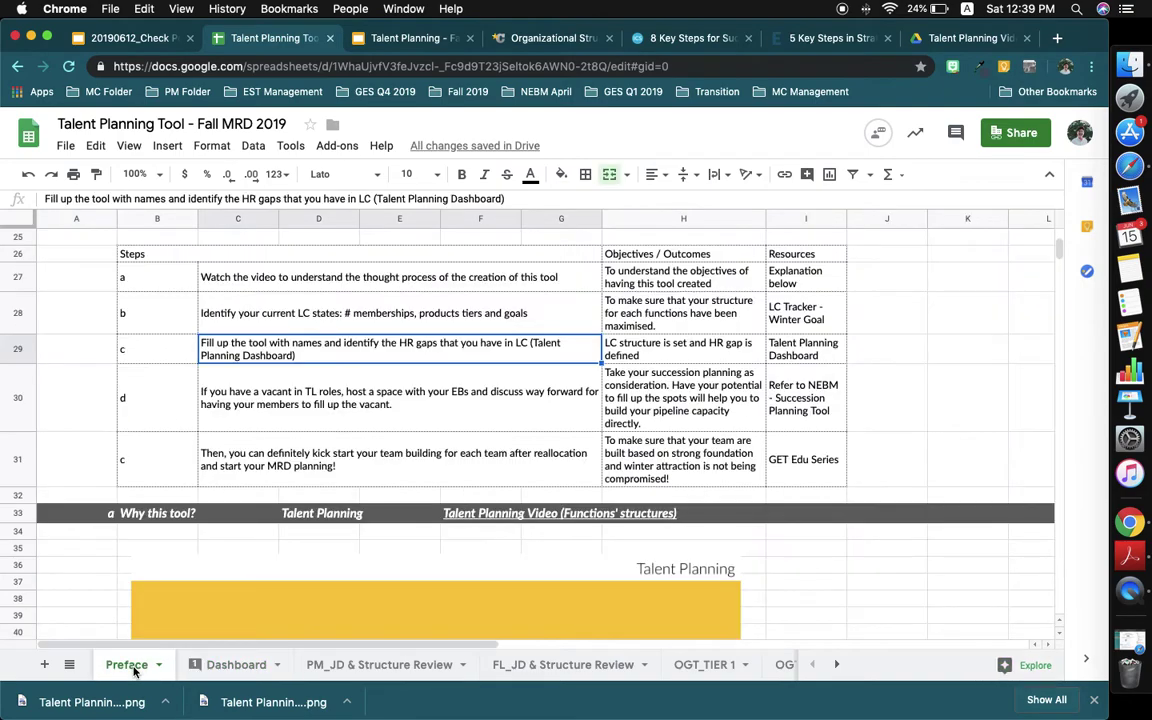
left_click(656, 354)
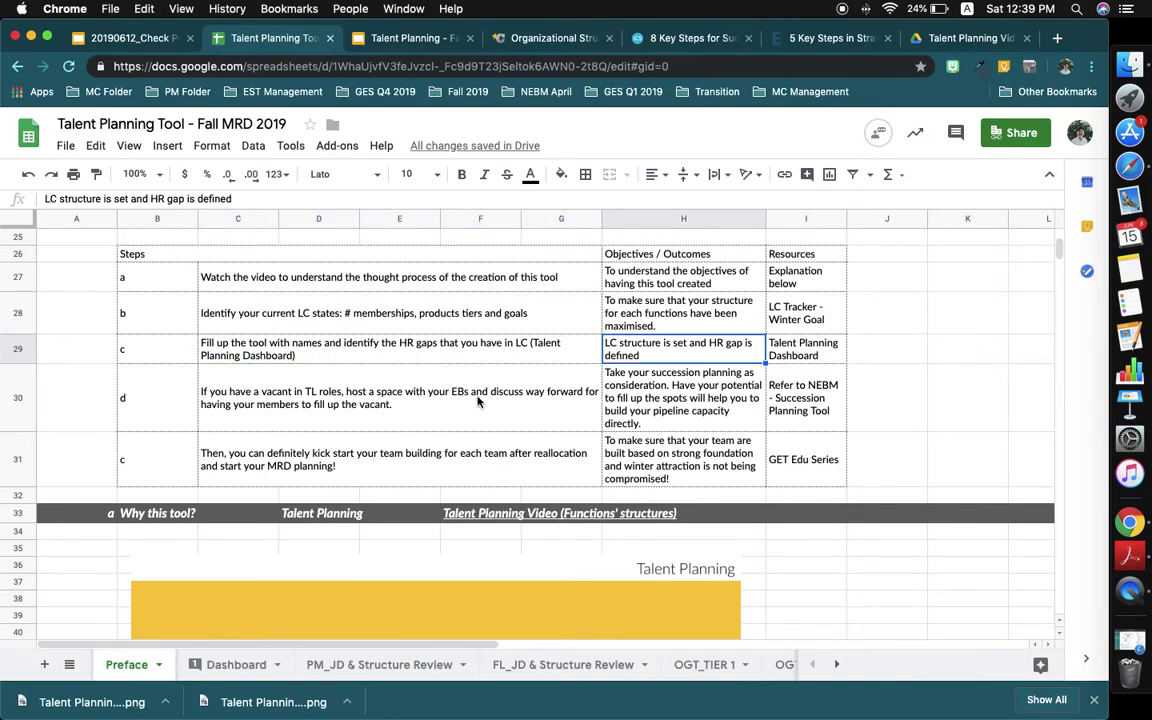
left_click(213, 664)
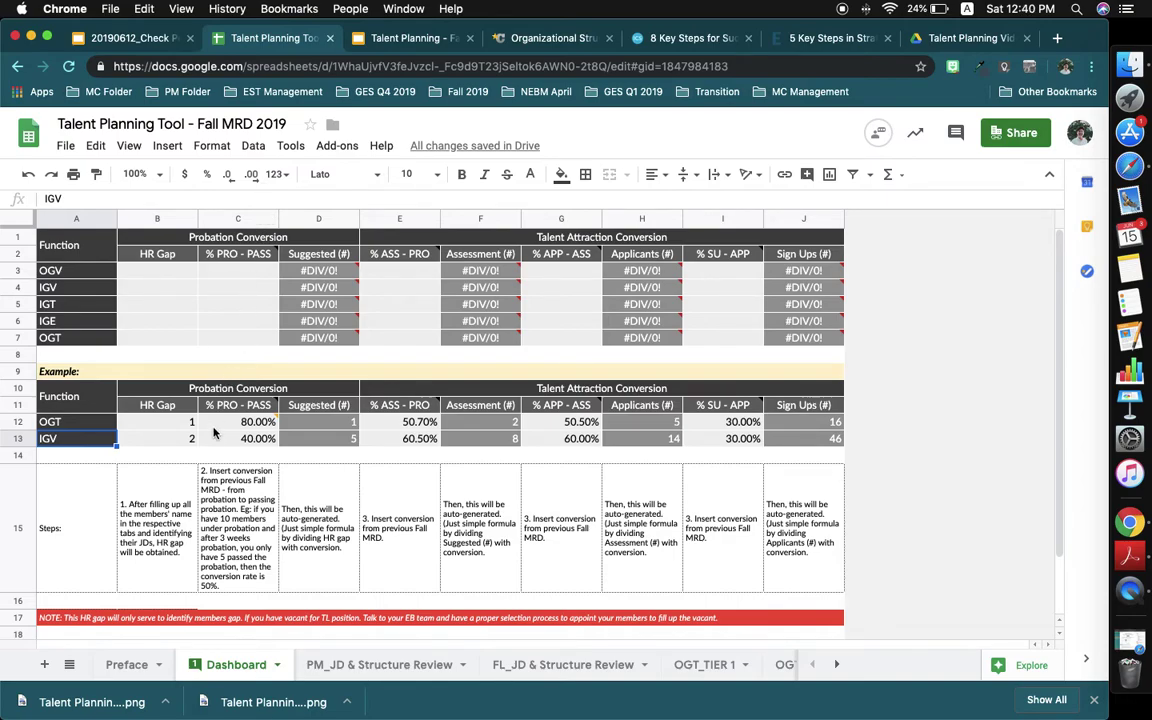
Step: Review the Preface guide steps on filling up the tool and handling vacant TL roles, including the succession planning objective
left_click(127, 664)
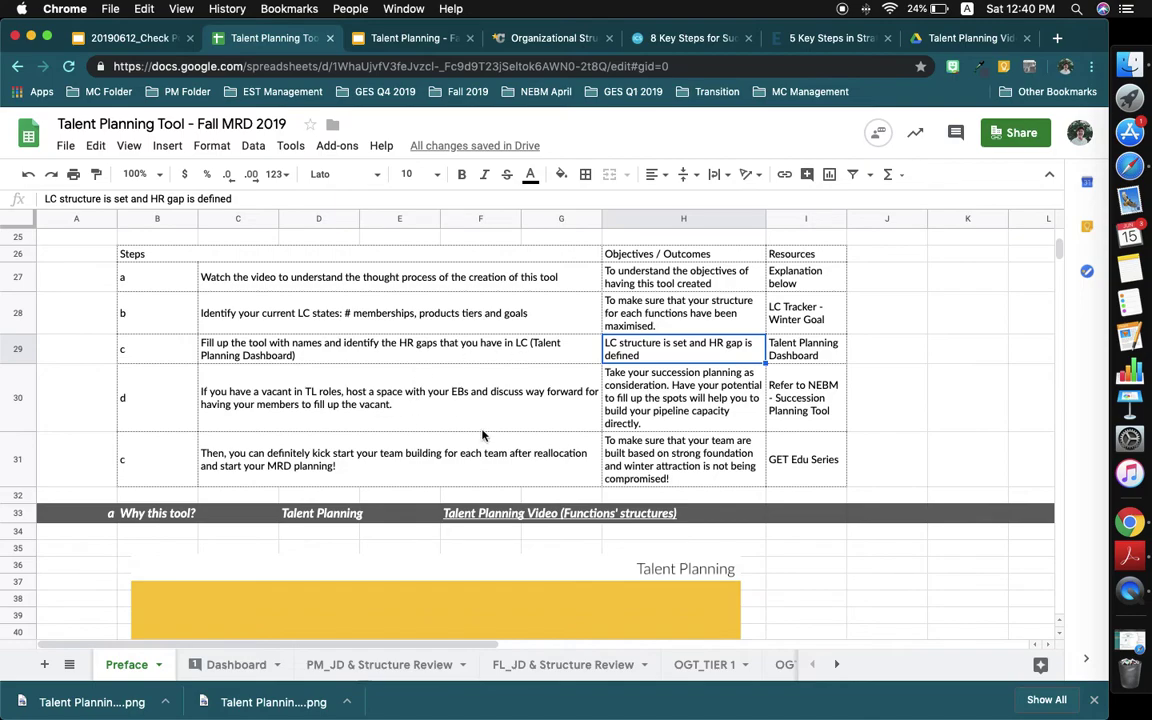
scroll(482, 435, "down", 15)
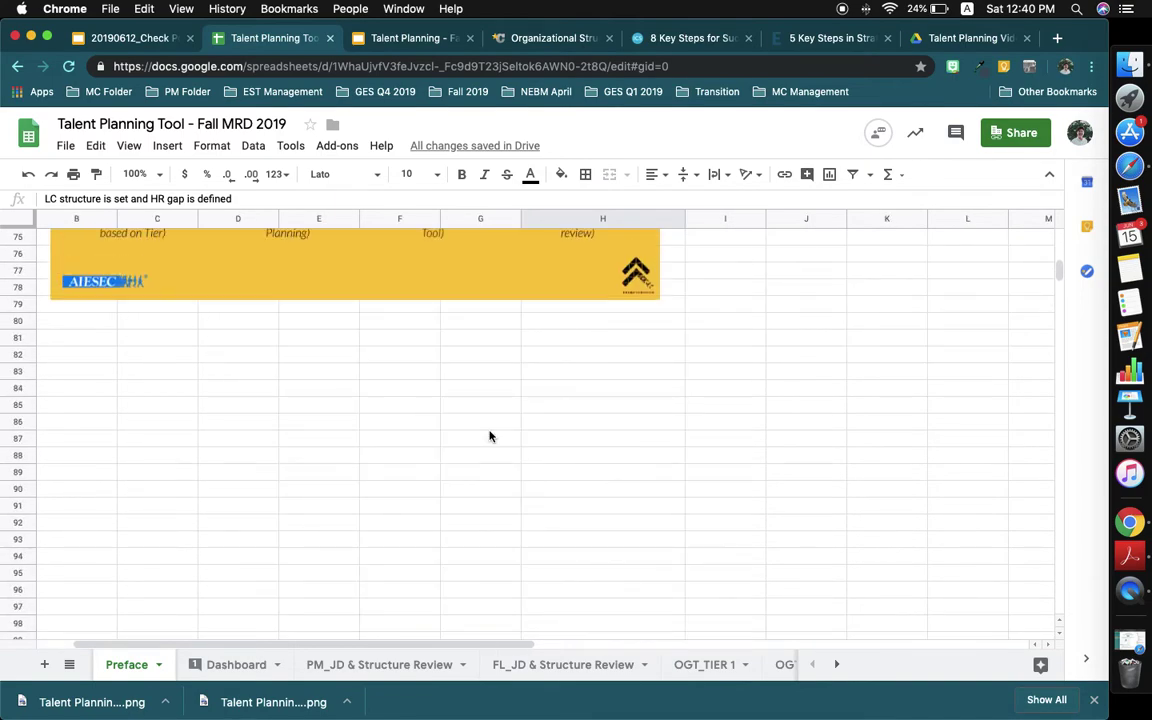
scroll(490, 436, "up", 3)
scroll(490, 436, "up", 1)
scroll(264, 348, "up", 10)
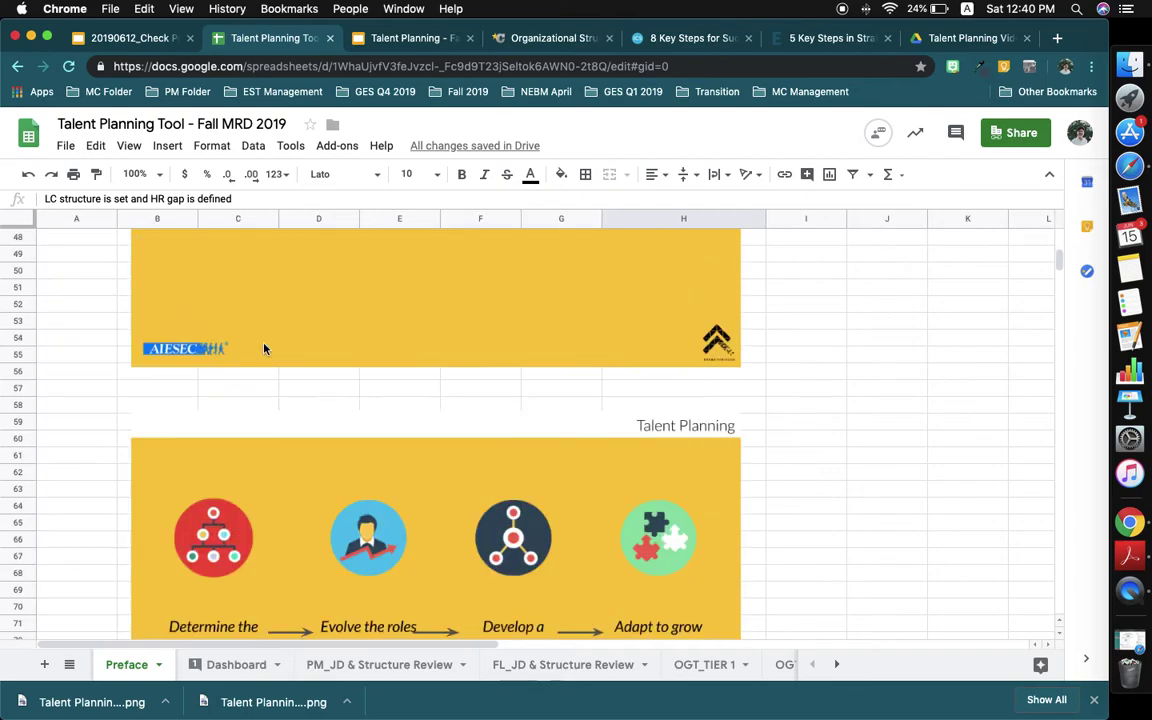
scroll(264, 348, "up", 5)
left_click(296, 405)
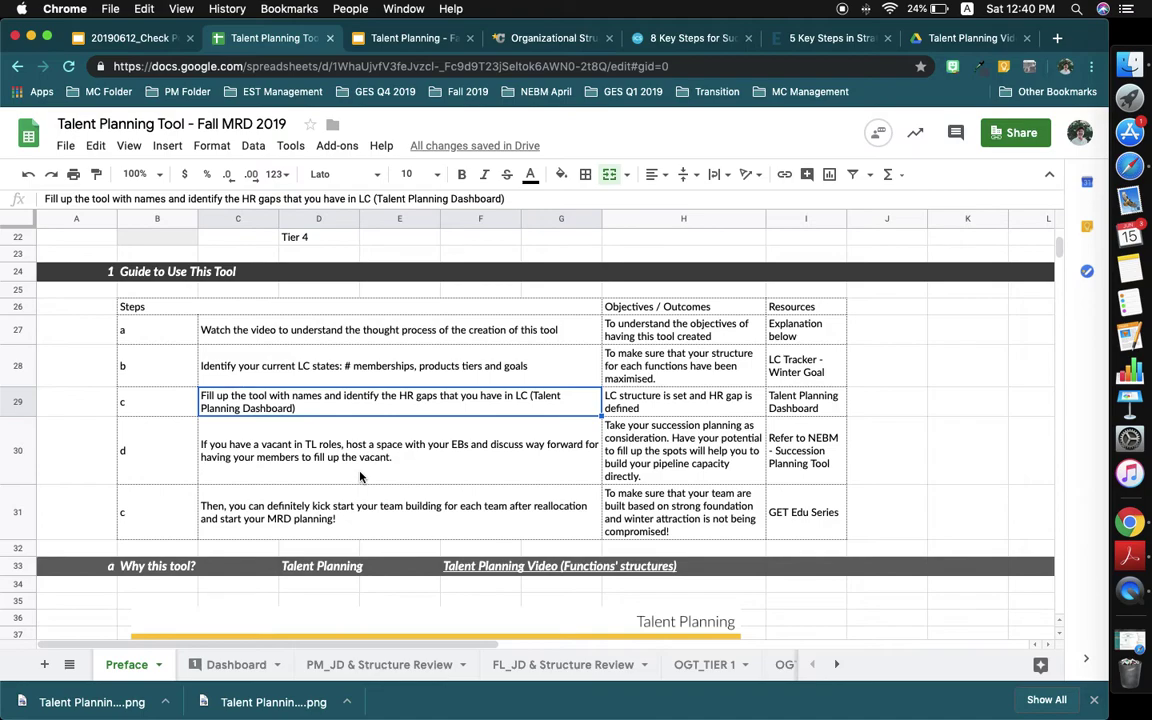
left_click(485, 450)
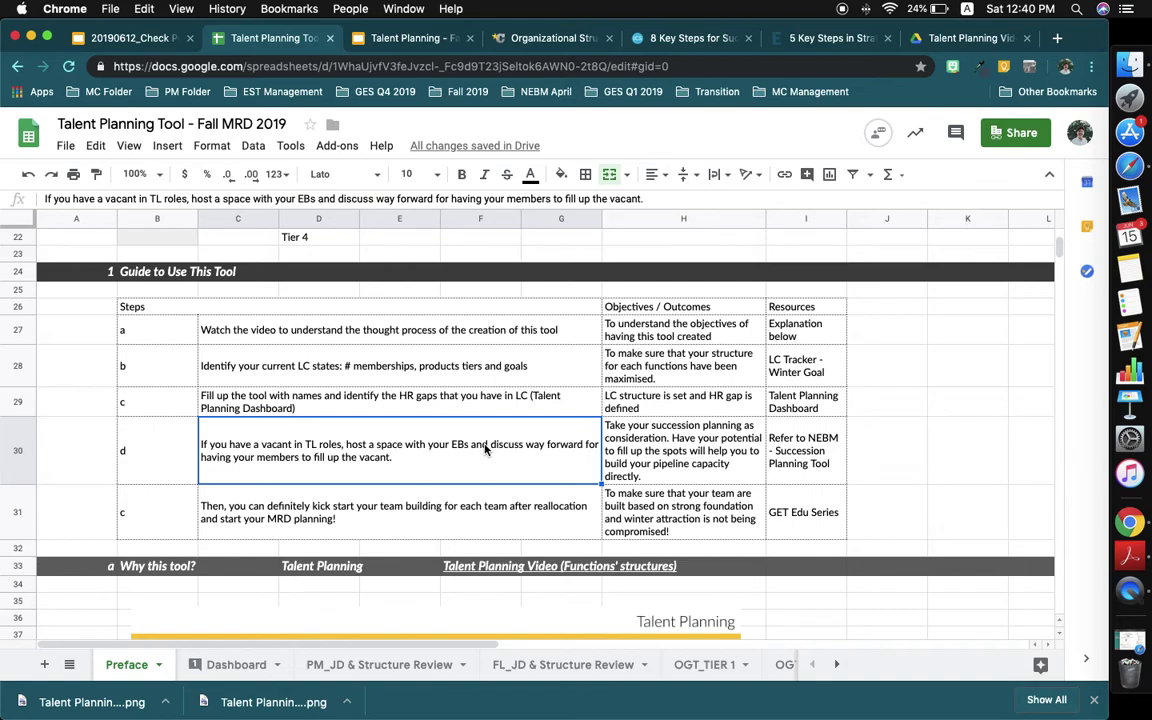
left_click(657, 453)
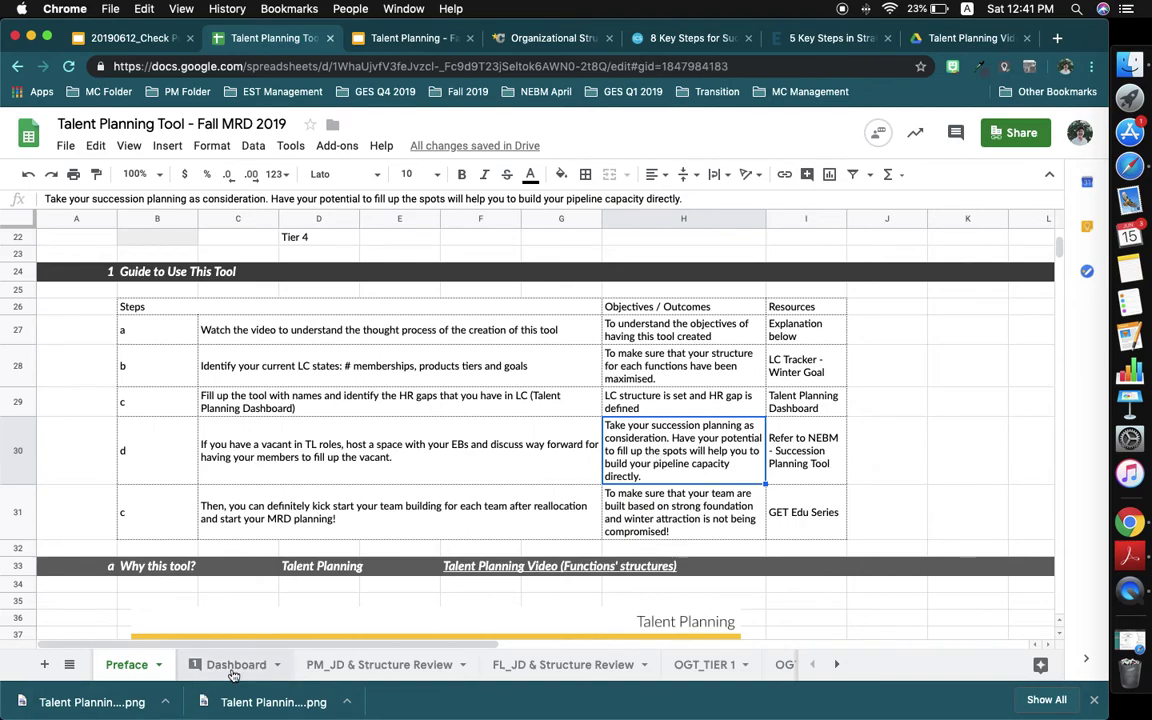
Step: On the Dashboard sheet, review the function rows with their HR Gap and % PRO - PASS input cells
left_click(222, 665)
left_click(86, 248)
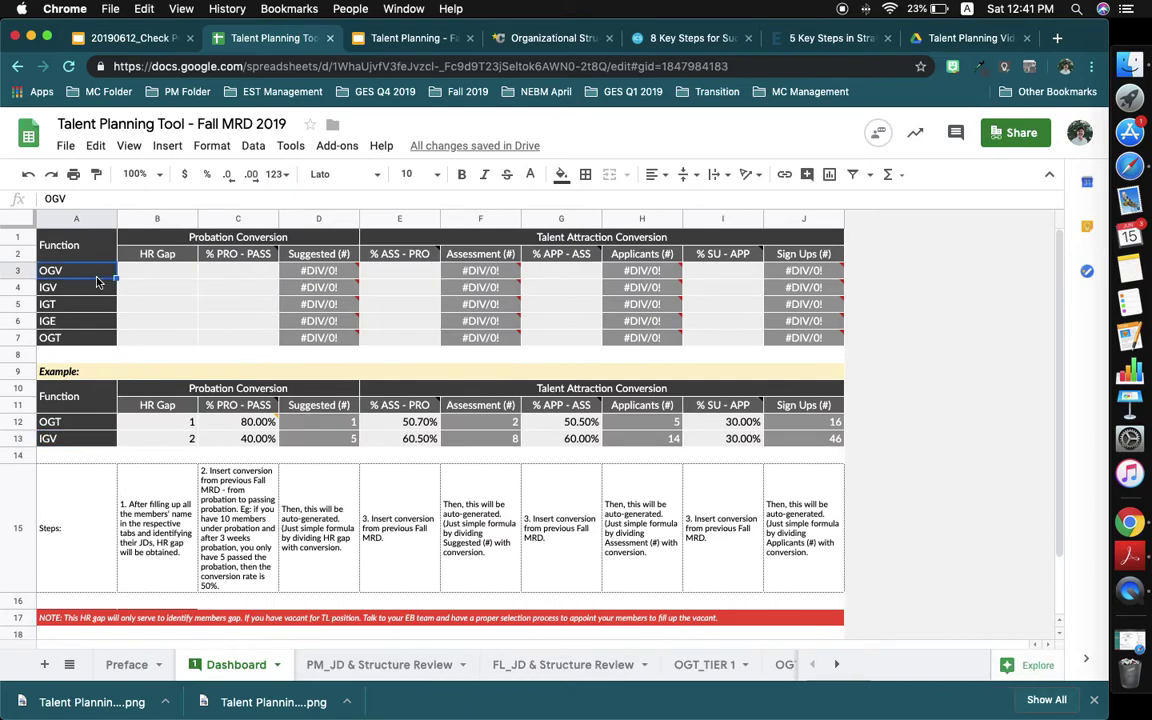
left_click(86, 270)
left_click(86, 287)
left_click(160, 285)
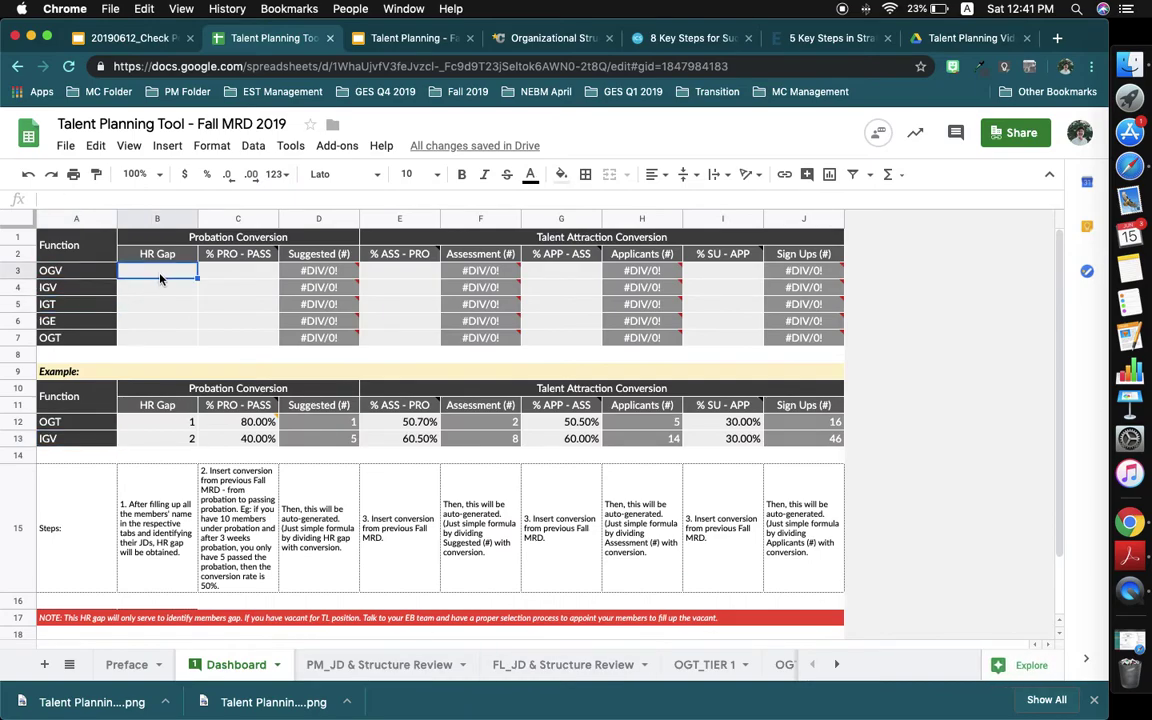
left_click(238, 287)
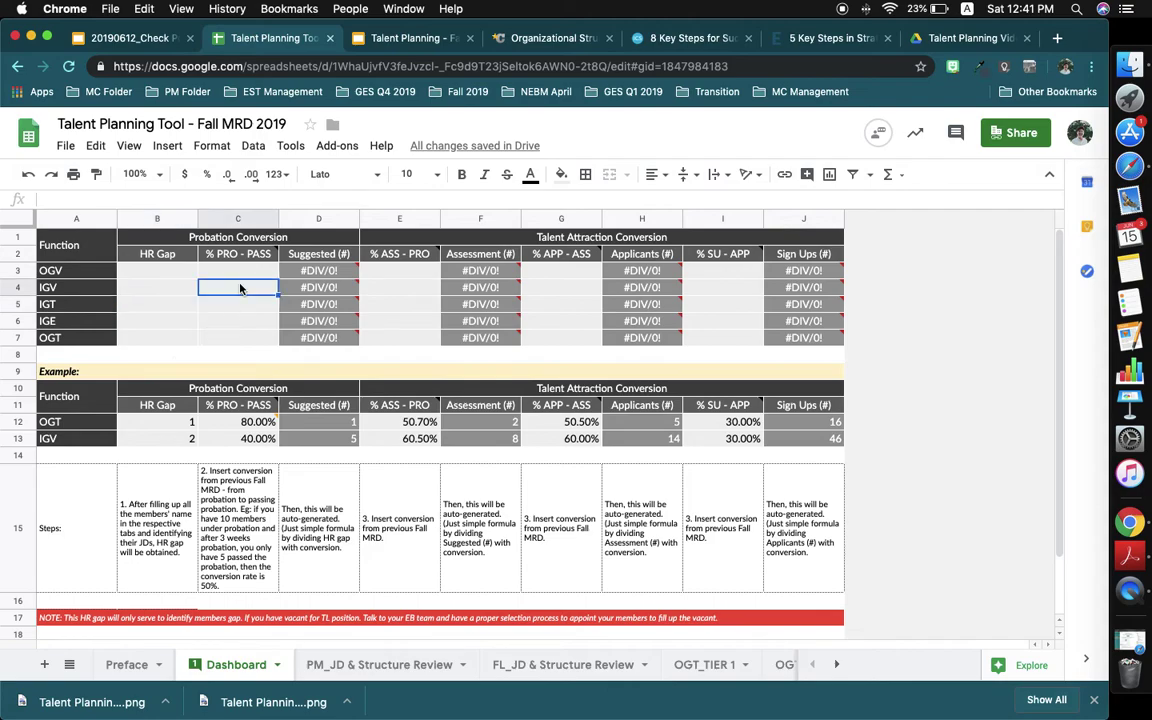
Step: Read the Dashboard instructions on inserting previous Fall MRD conversions and check the OGT example's % PRO - PASS value
left_click(250, 487)
left_click(391, 480)
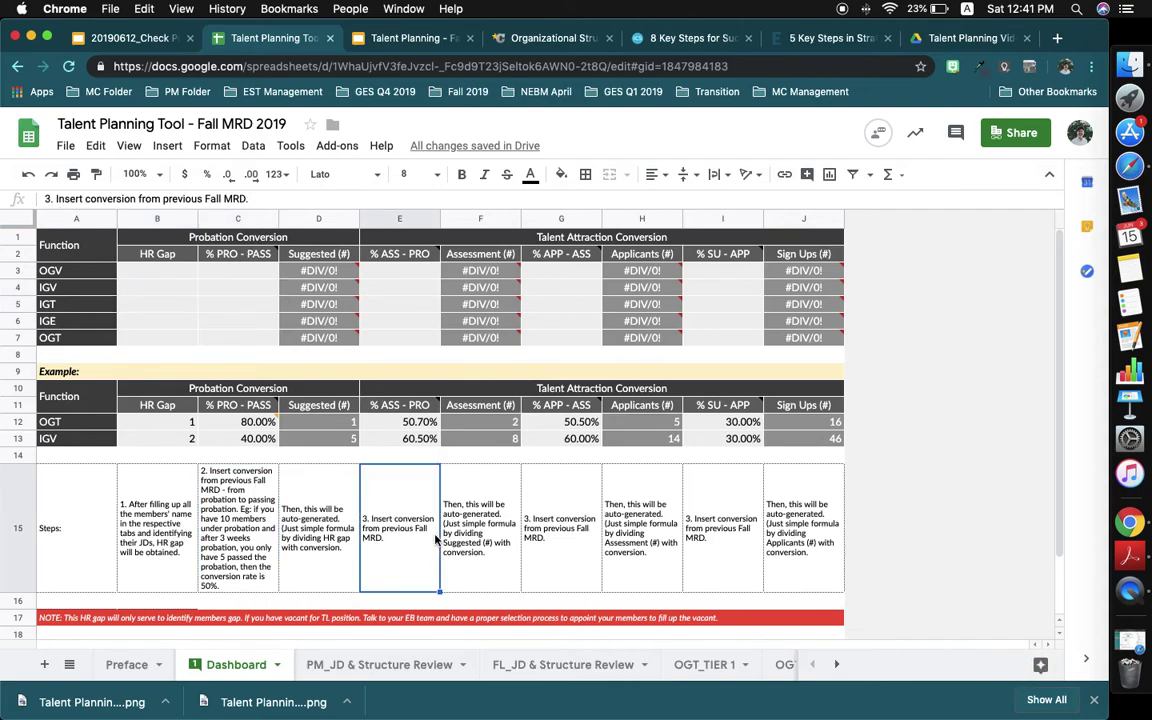
left_click(520, 478)
left_click(201, 424)
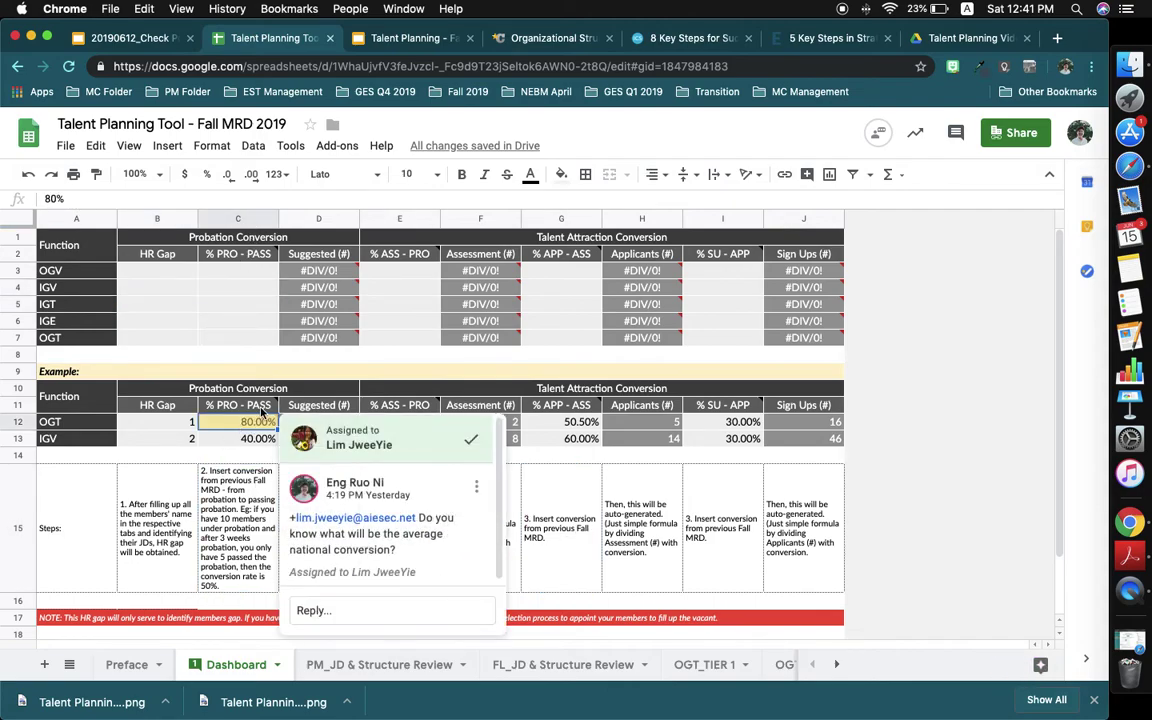
left_click(390, 304)
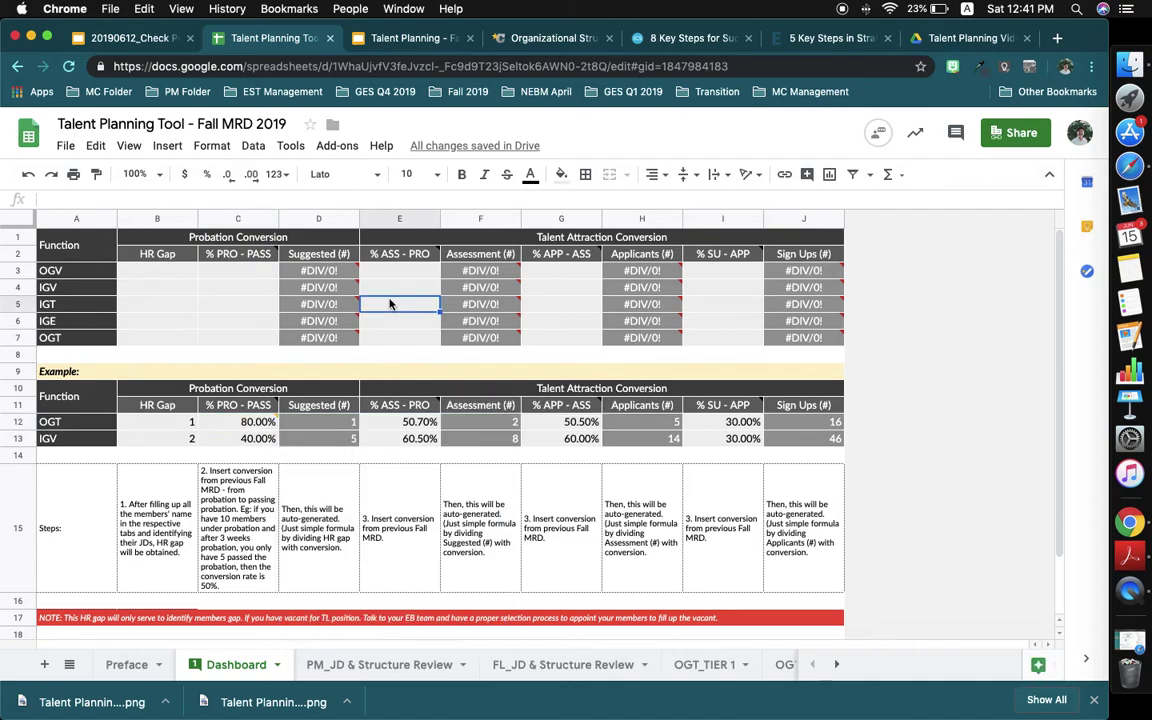
Step: Examine the % PRO - PASS, % ASS - PRO and Suggested (#) columns, including how the suggested number is calculated
left_click(238, 254)
left_click(262, 310)
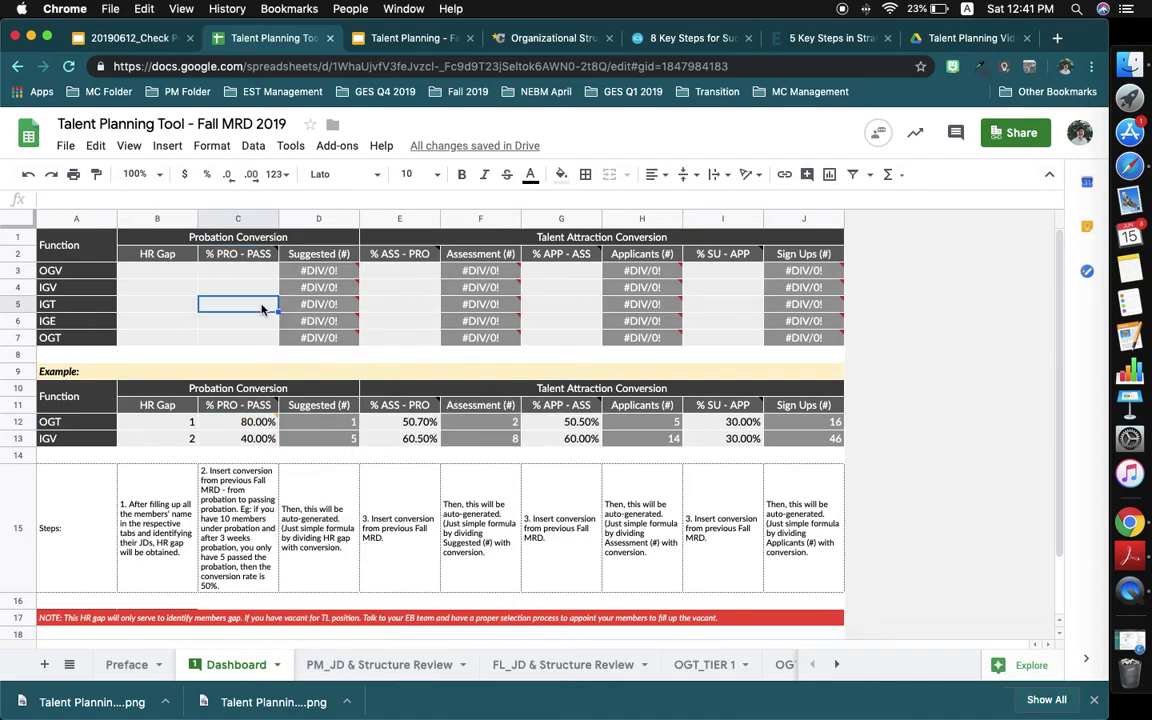
left_click(405, 254)
left_click(313, 258)
left_click(313, 287)
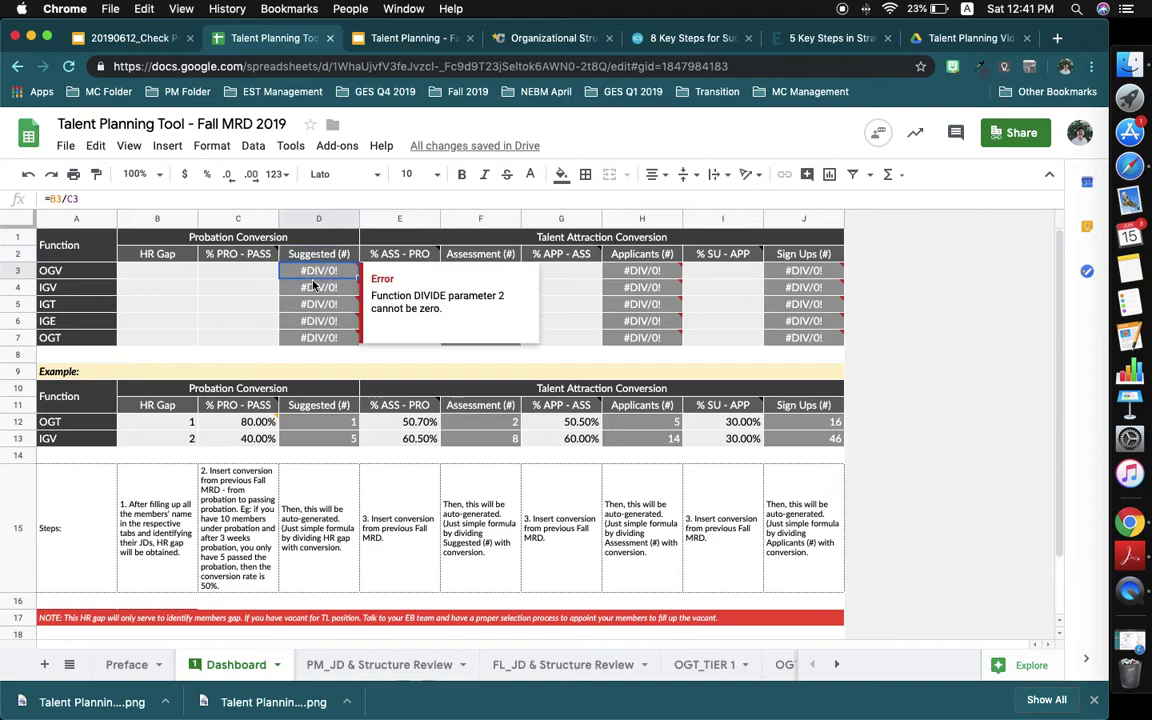
left_click(312, 310)
left_click(295, 250)
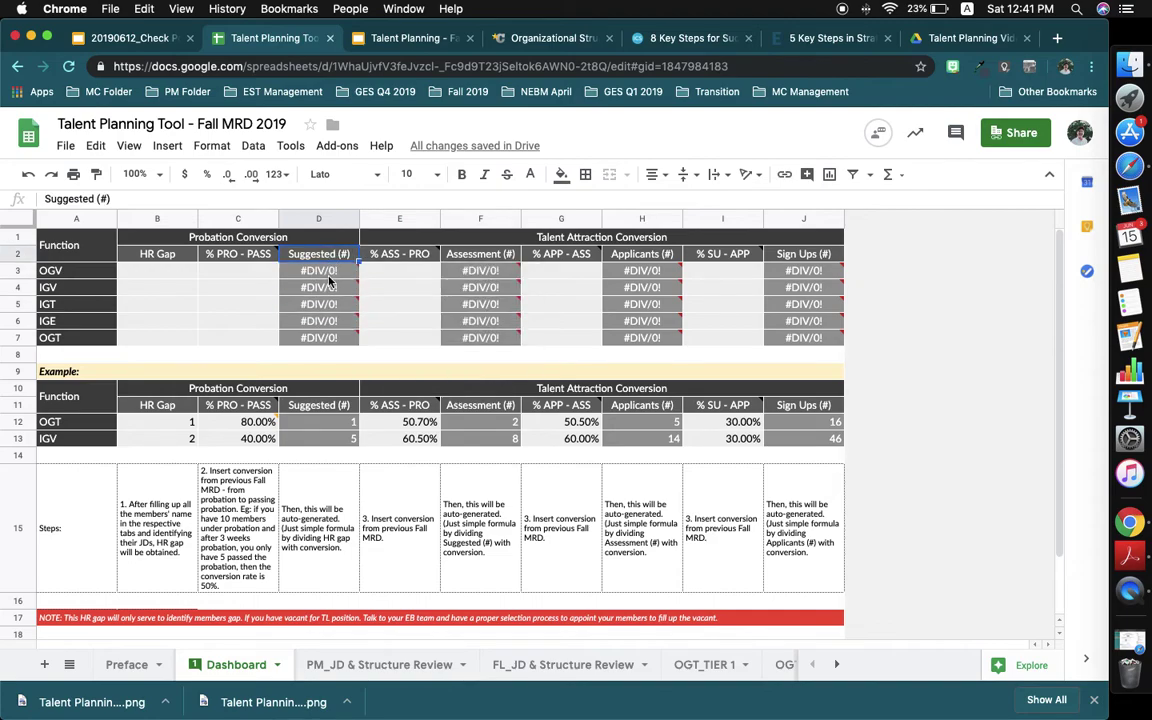
left_click(299, 272)
Step: Inspect the Sign Ups (#) column for all functions and its formula in the OGV and IGV rows
left_click(790, 271)
left_click(780, 289)
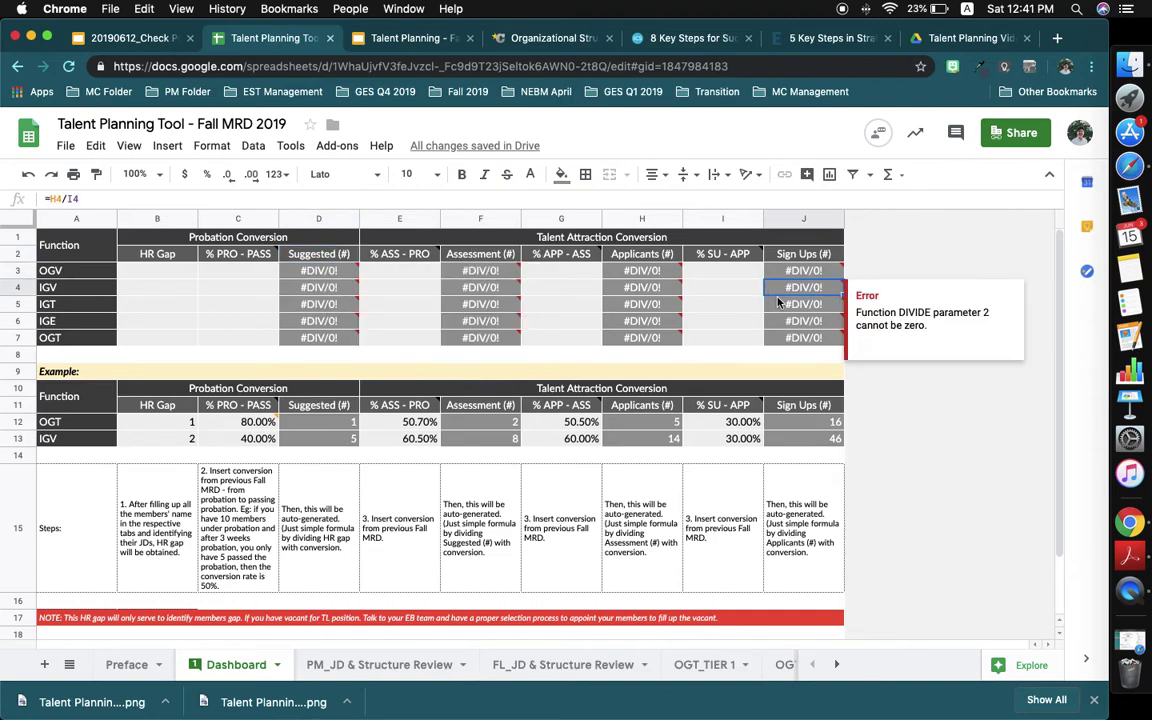
left_click_drag(812, 256, 800, 341)
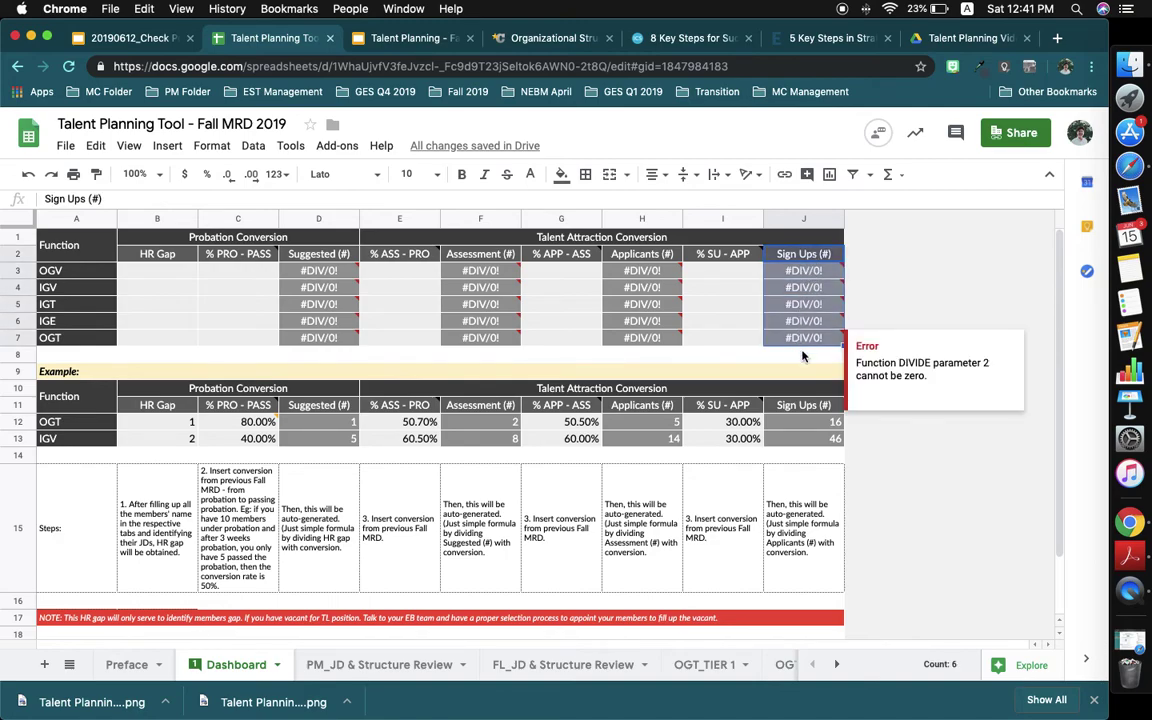
left_click(813, 274)
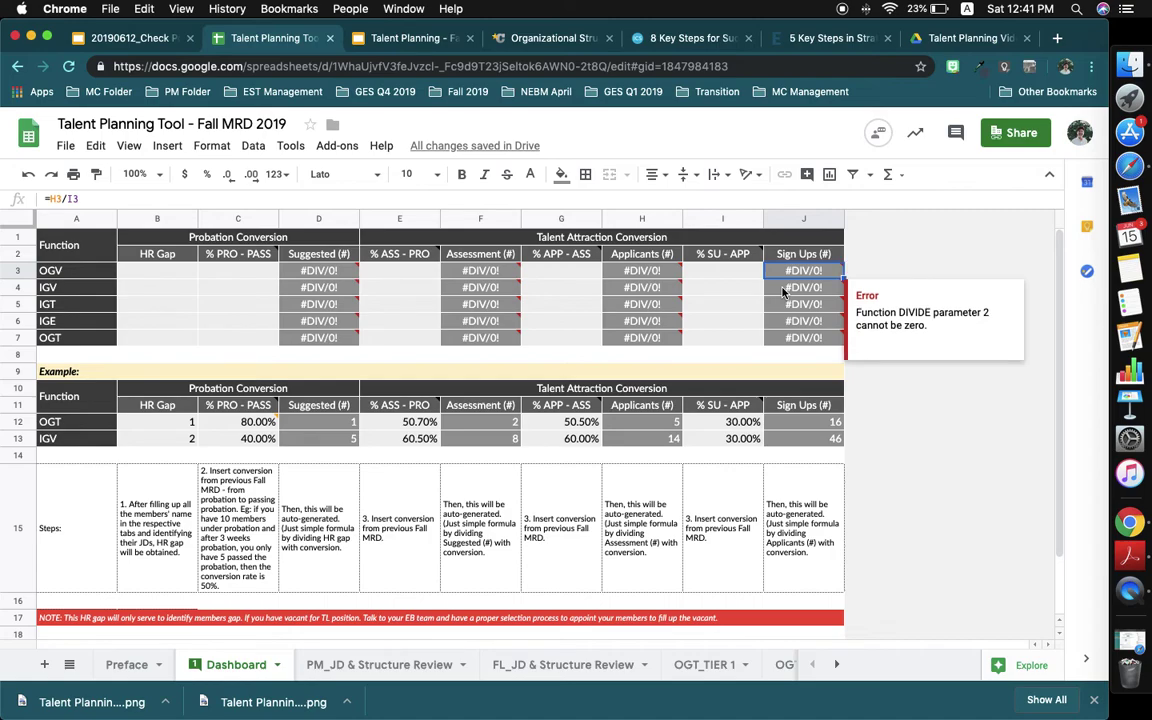
Step: Check the header notes of the talent attraction conversion columns % SU - APP, % APP - ASS and % ASS - PRO
left_click(715, 254)
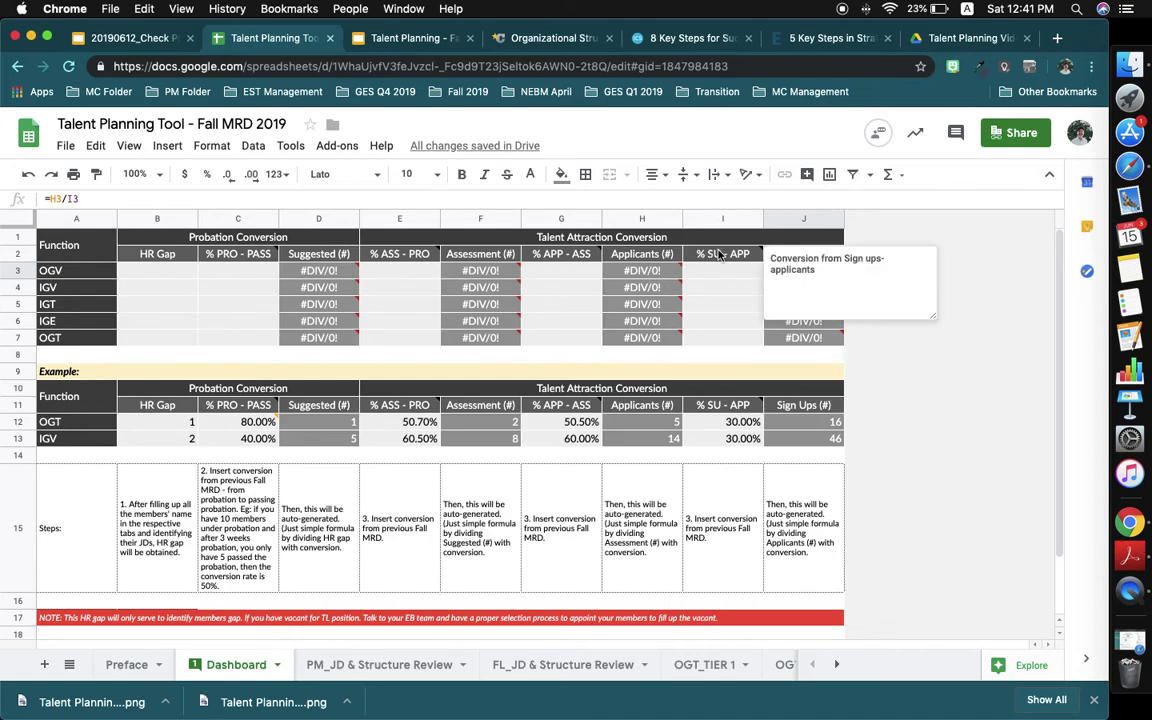
left_click(561, 254)
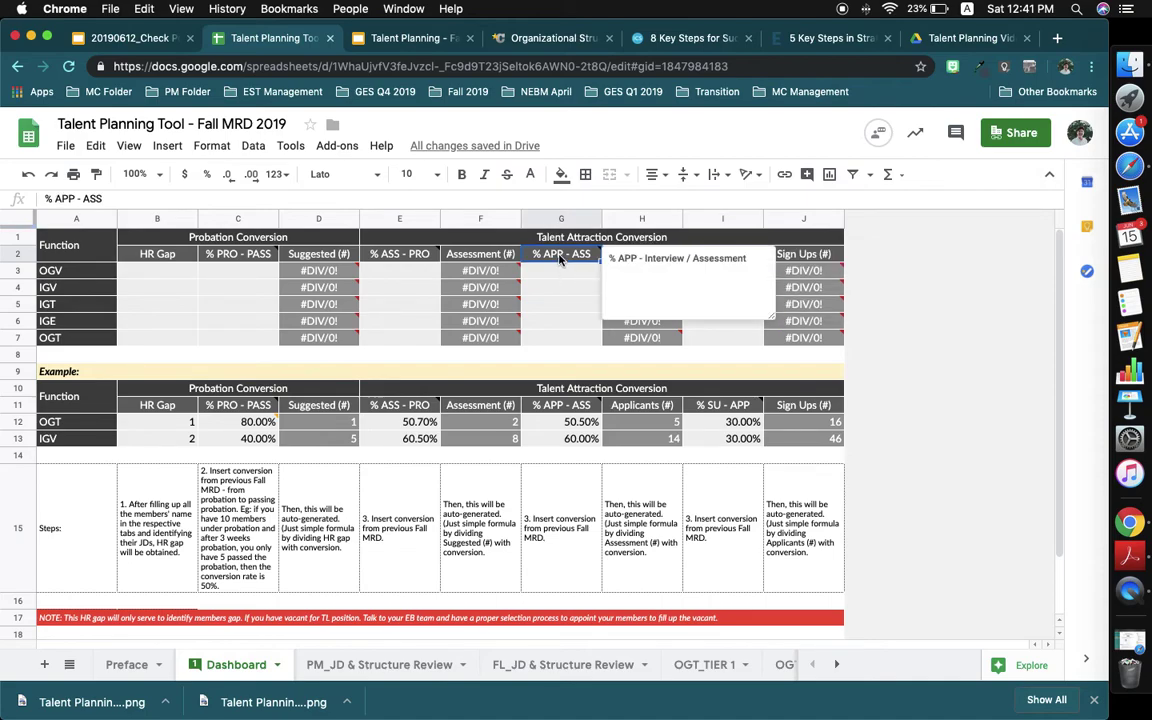
left_click(418, 261)
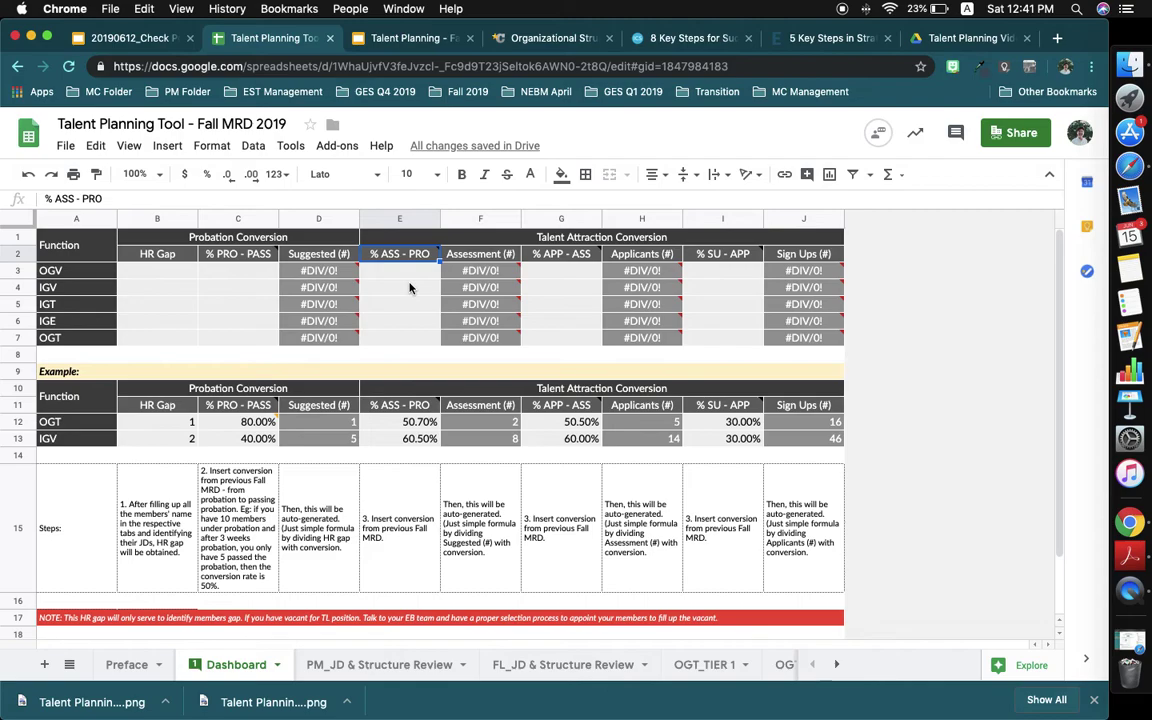
left_click(409, 288)
mouse_move(716, 254)
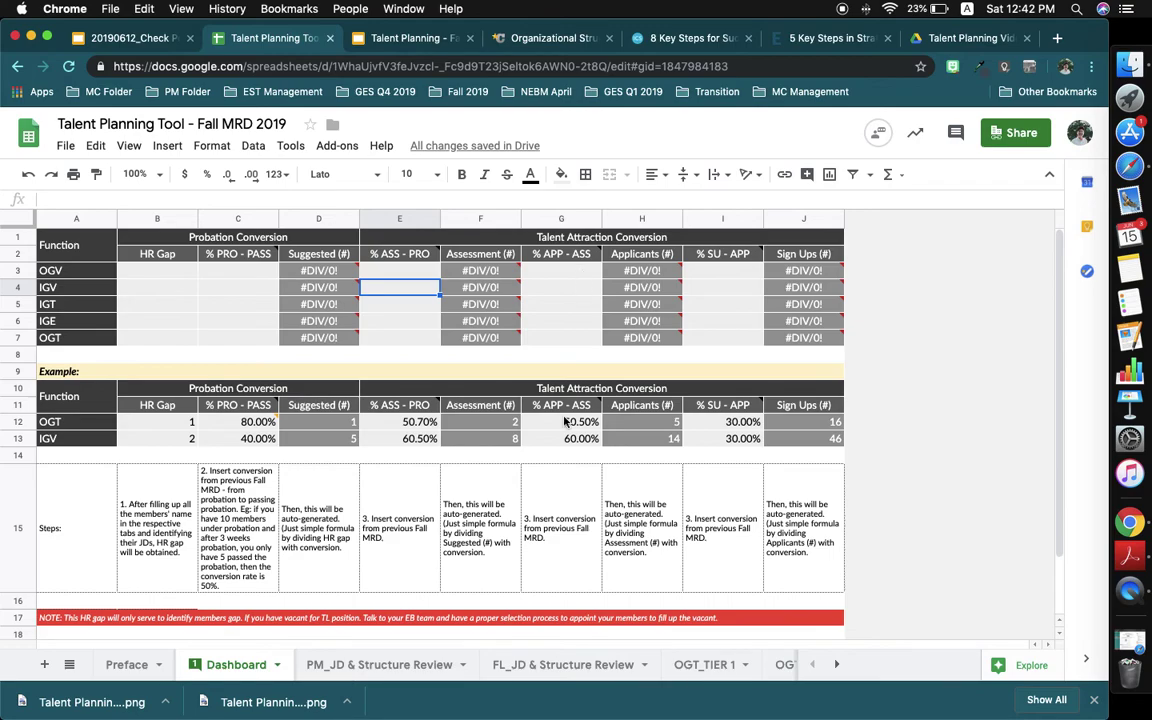
scroll(360, 460, "down", 3)
scroll(300, 520, "up", 3)
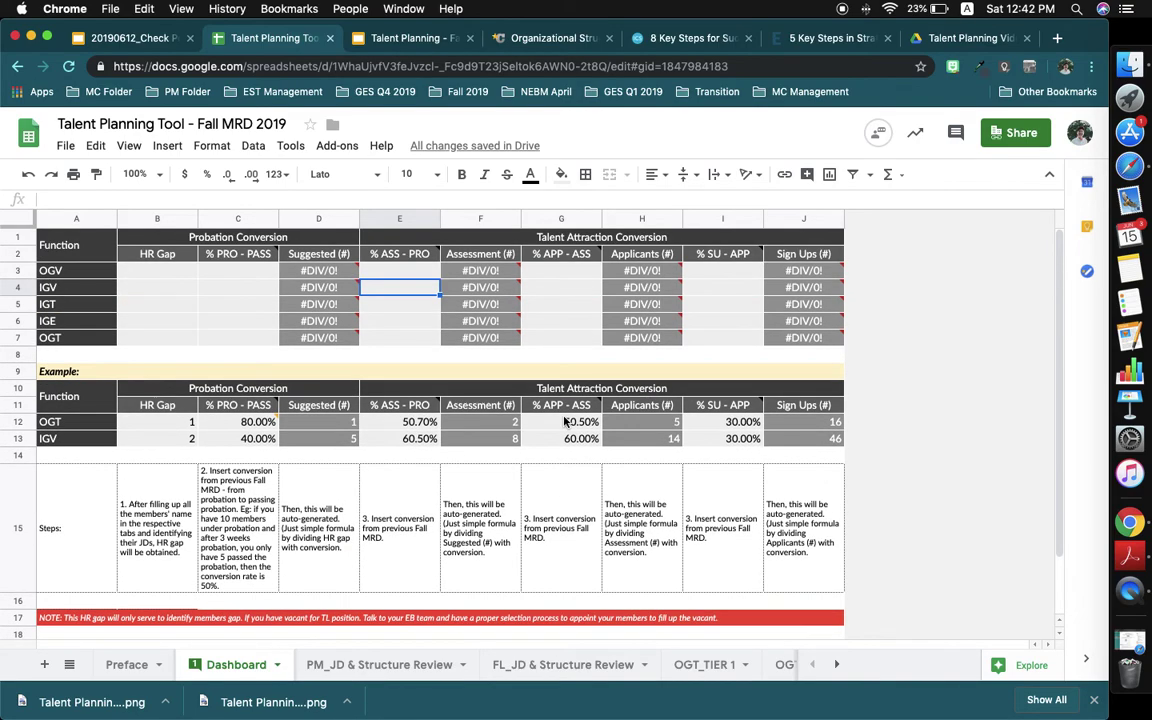
Step: On the Preface sheet, review the guide steps on vacant TL roles and team building, including the GET Edu Series resource
left_click(130, 664)
left_click(309, 480)
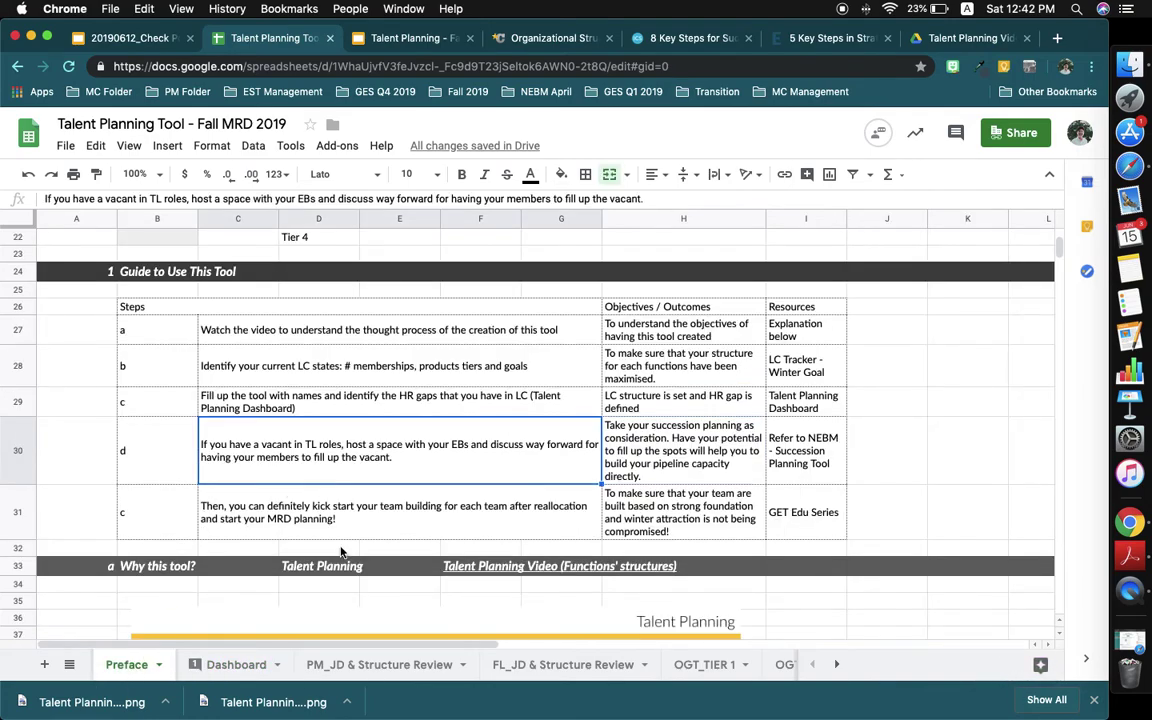
left_click(286, 512)
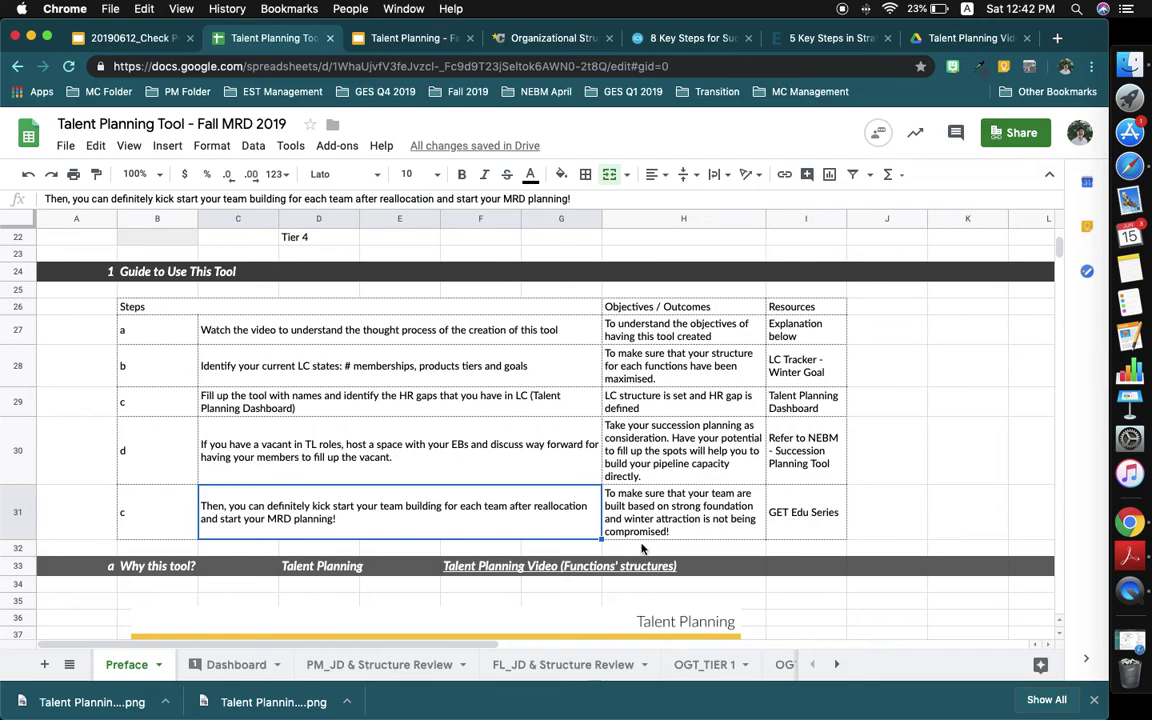
left_click(838, 532)
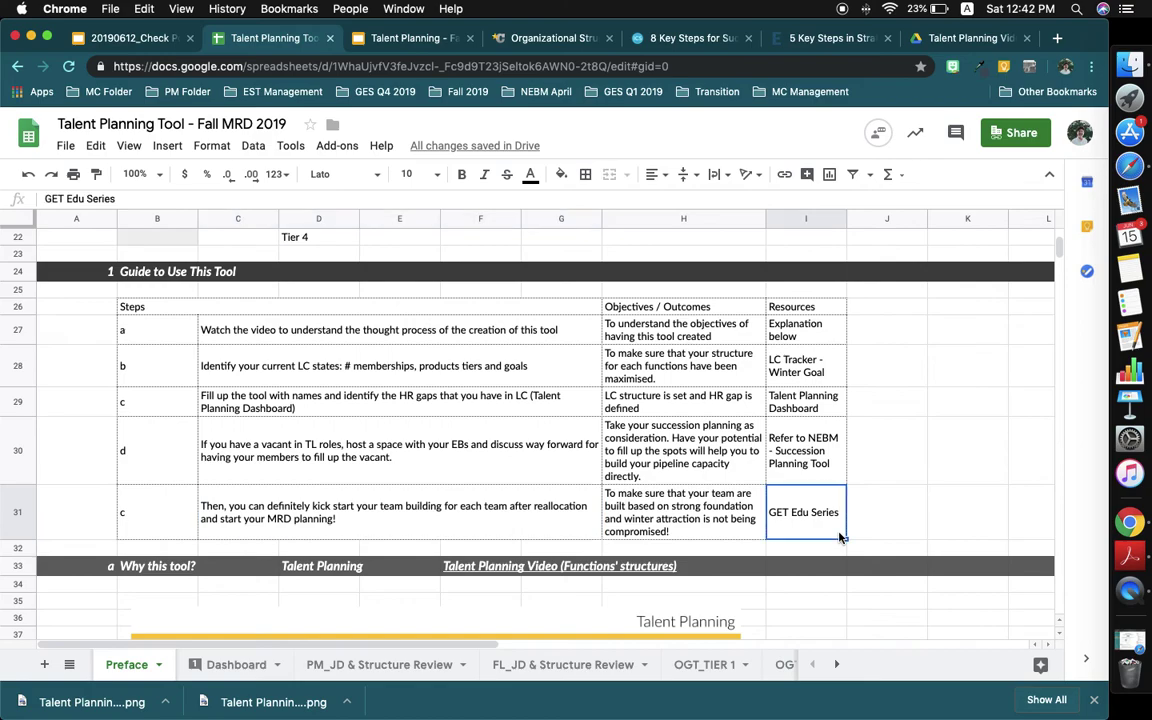